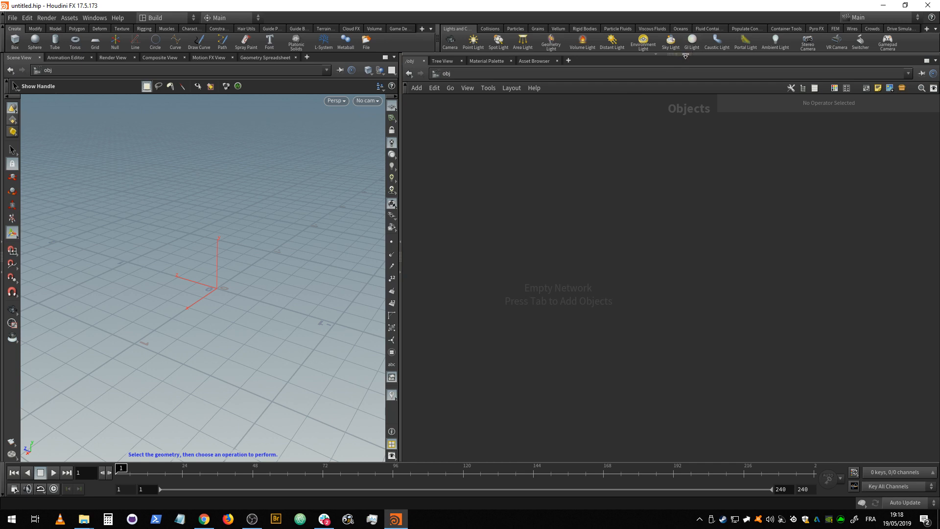
# Widen the scene view and hide both parameter displays so the network editor fills its side of the layout
pyautogui.click(686, 56)
pyautogui.moveTo(400, 180); pyautogui.dragTo(482, 187)
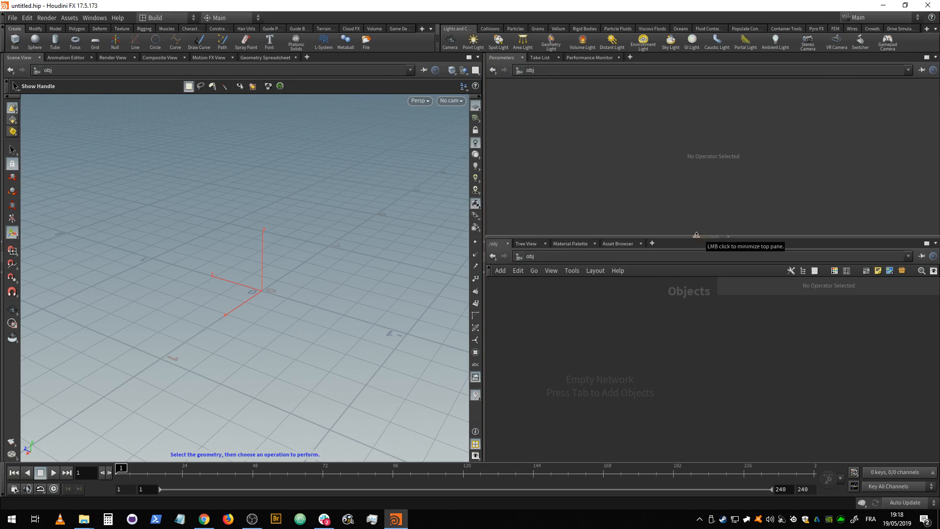
pyautogui.press('p')
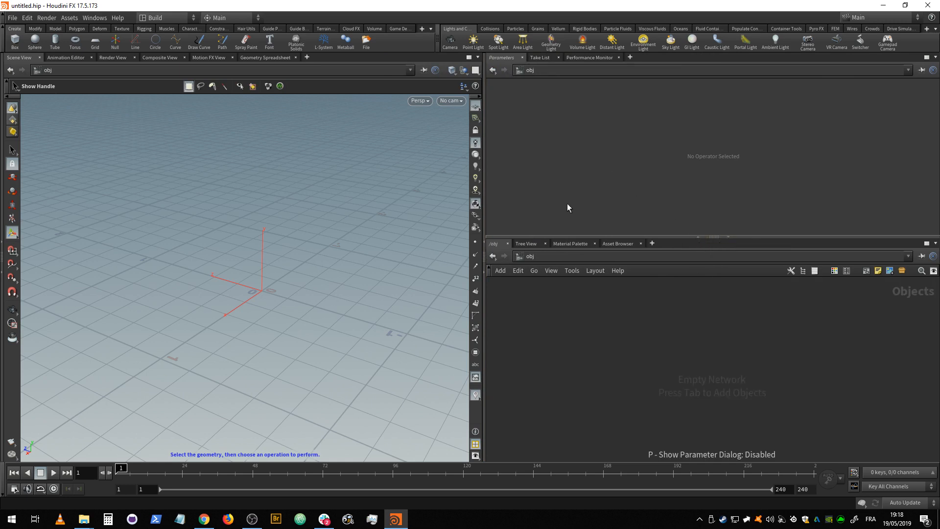
pyautogui.click(697, 235)
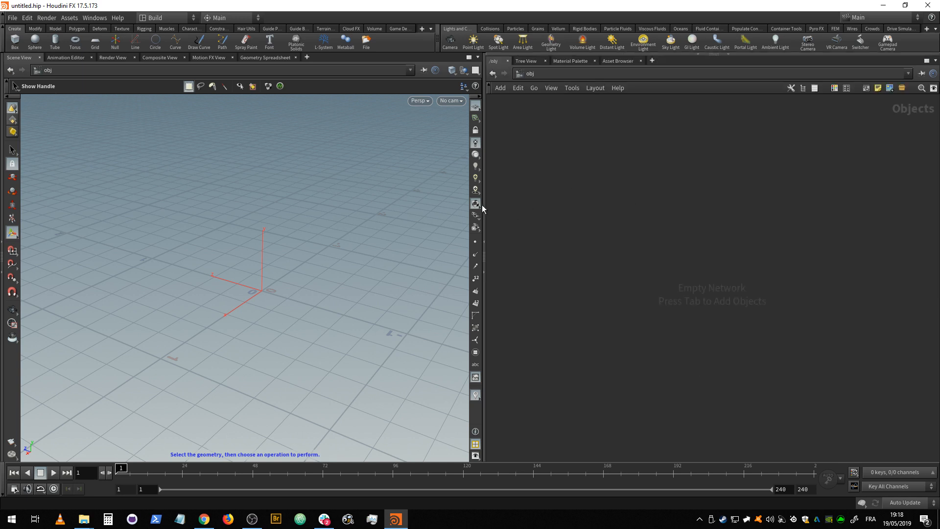
pyautogui.moveTo(483, 208); pyautogui.dragTo(471, 210)
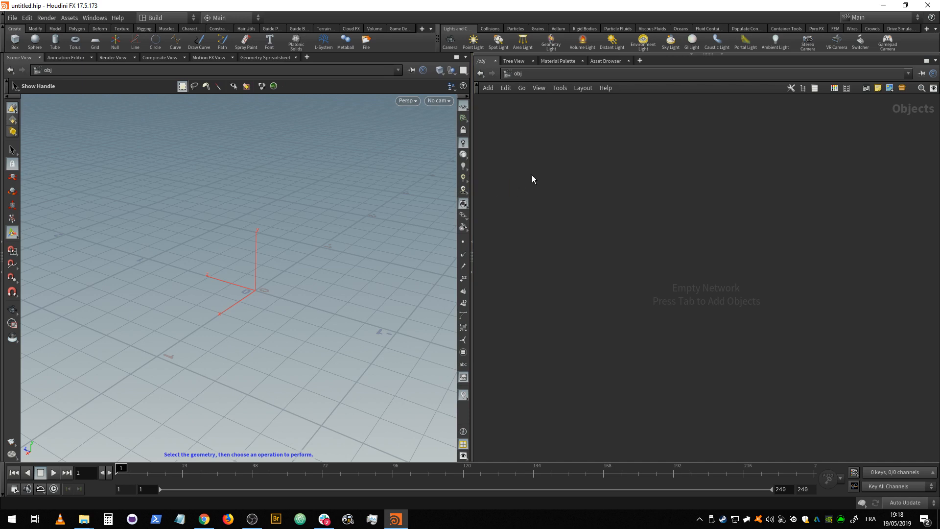
# Add a Geometry object to the scene's object network
pyautogui.press('Tab')
pyautogui.write('geo')
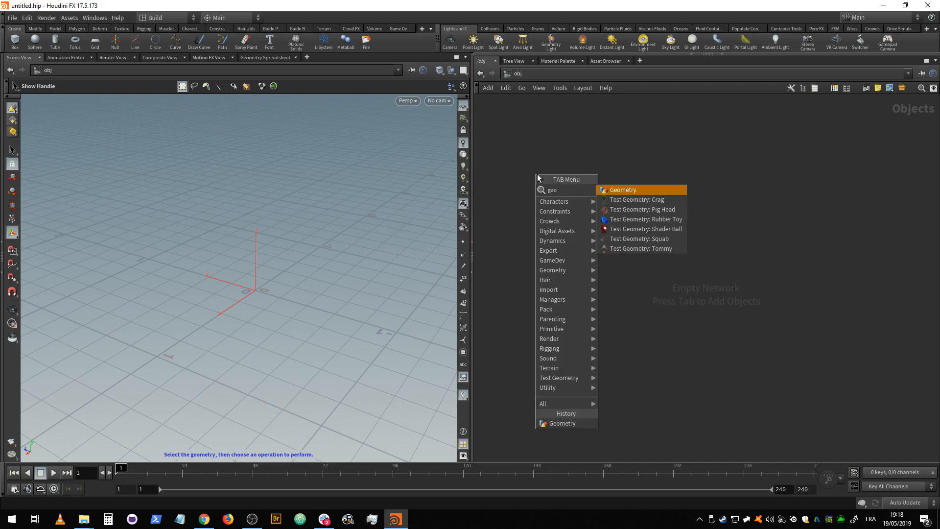
pyautogui.press('Return')
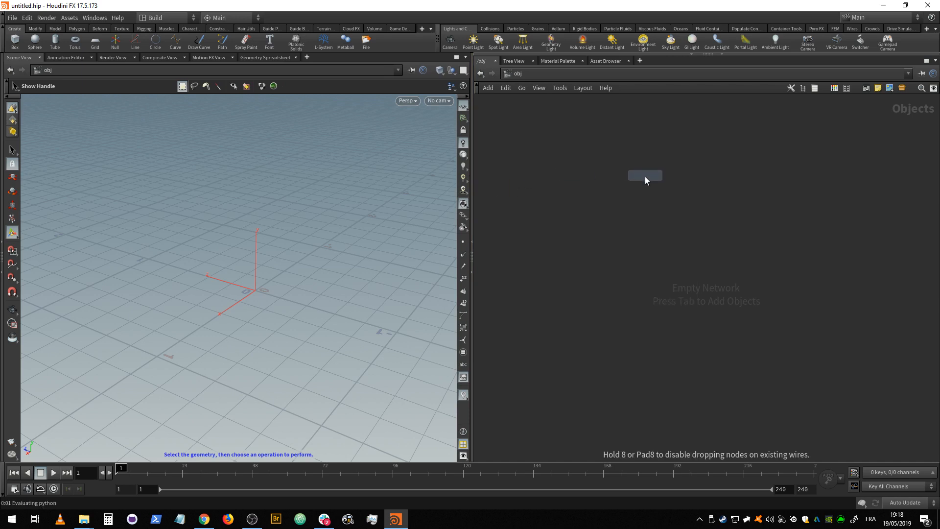
pyautogui.click(645, 176)
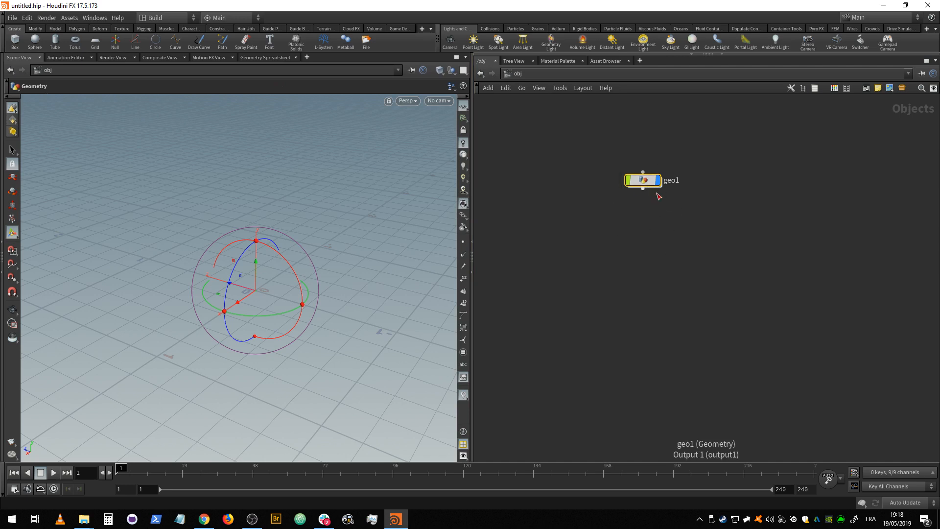
# Rename the Geometry object as groundbreak and enter its network
pyautogui.moveTo(626, 187)
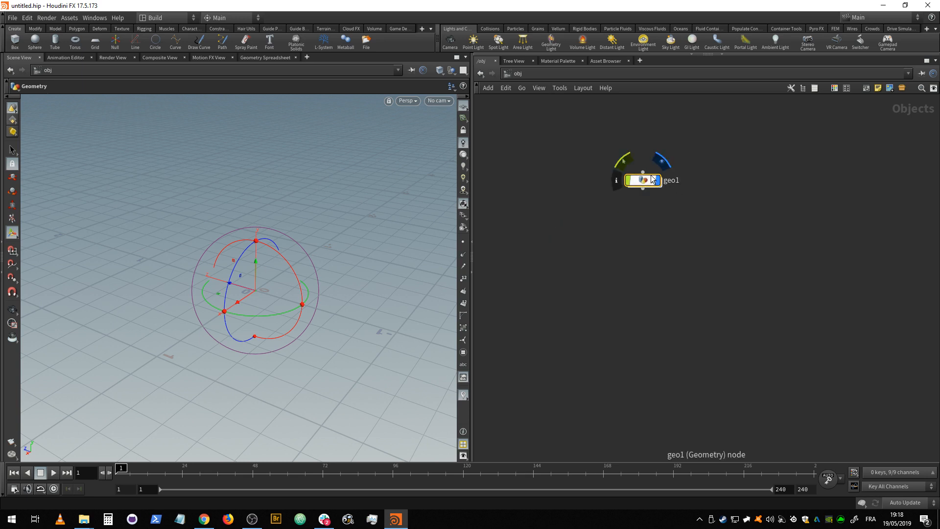
pyautogui.doubleClick(670, 181)
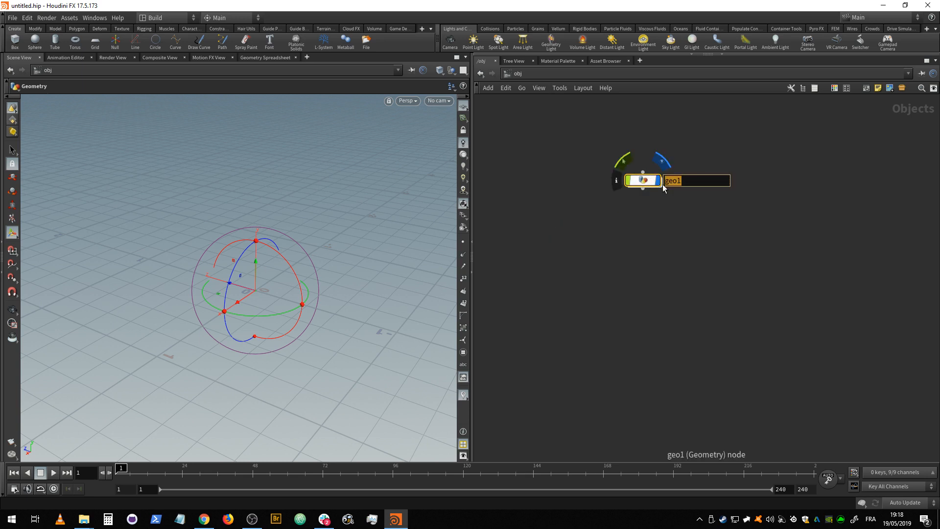
pyautogui.write('groundbreak')
pyautogui.press('Return')
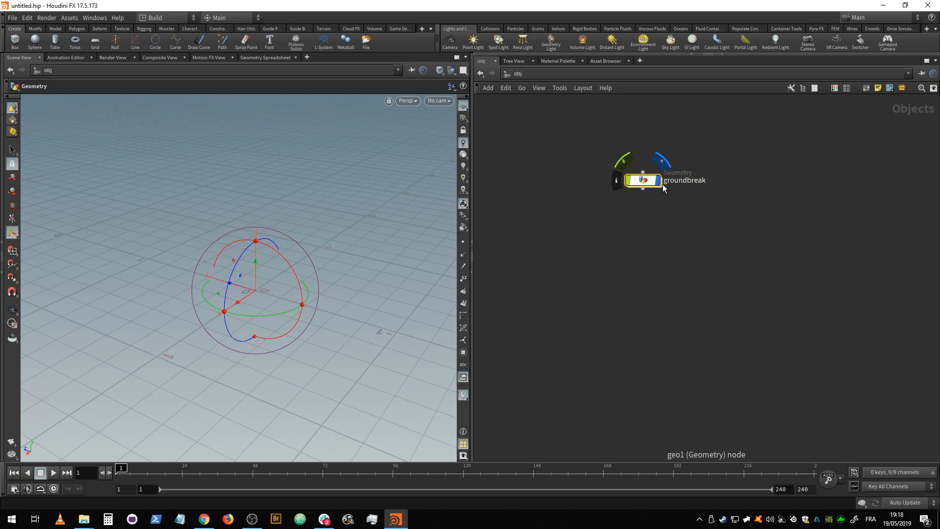
pyautogui.doubleClick(646, 184)
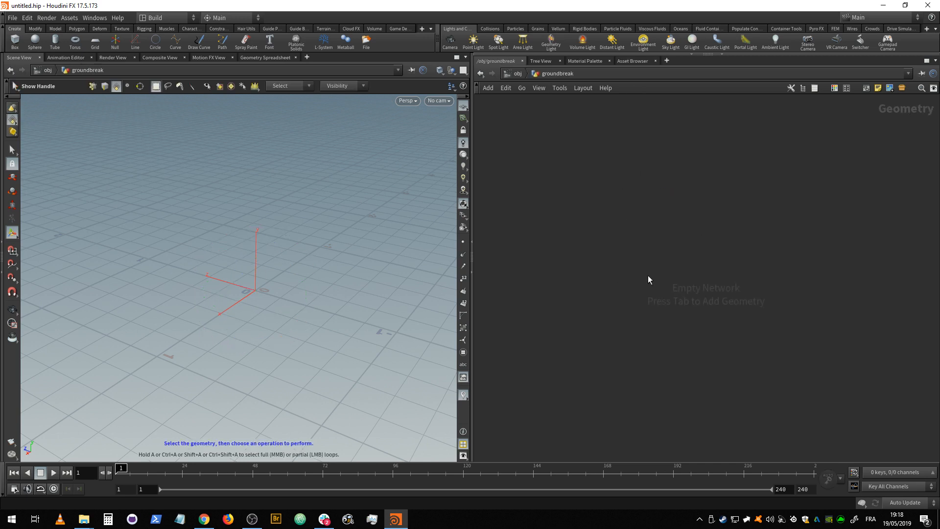
# Add a Grid node inside the groundbreak network and frame the grid in the viewport
pyautogui.press('Tab')
pyautogui.write('grid')
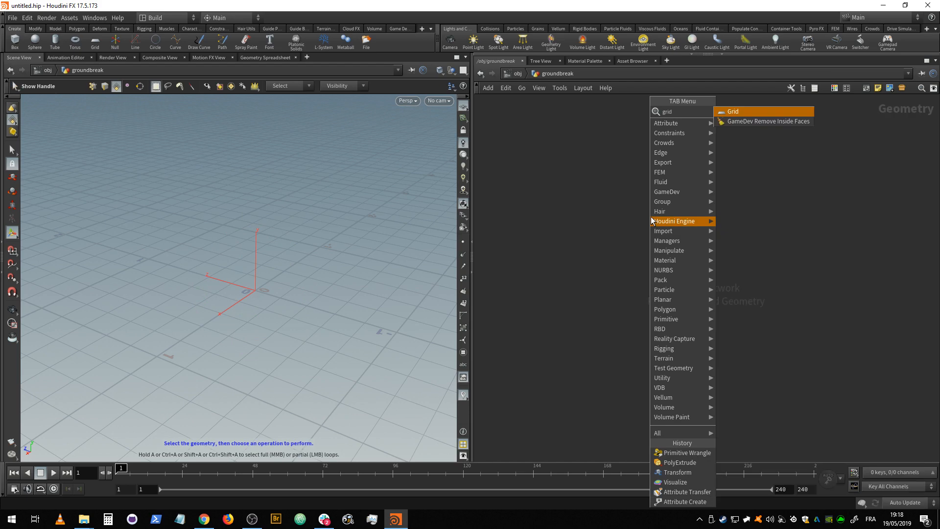
pyautogui.press('Return')
pyautogui.click(595, 189)
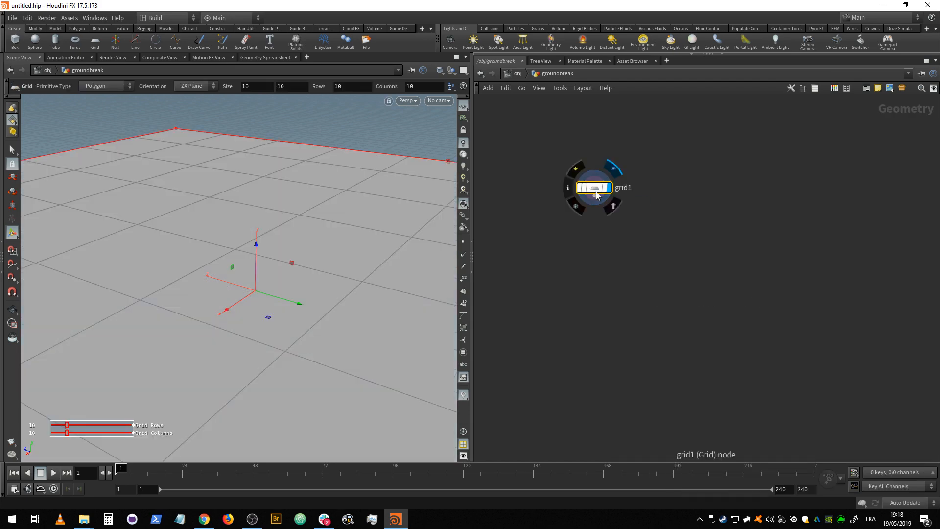
pyautogui.scroll(-10, 340, 278)
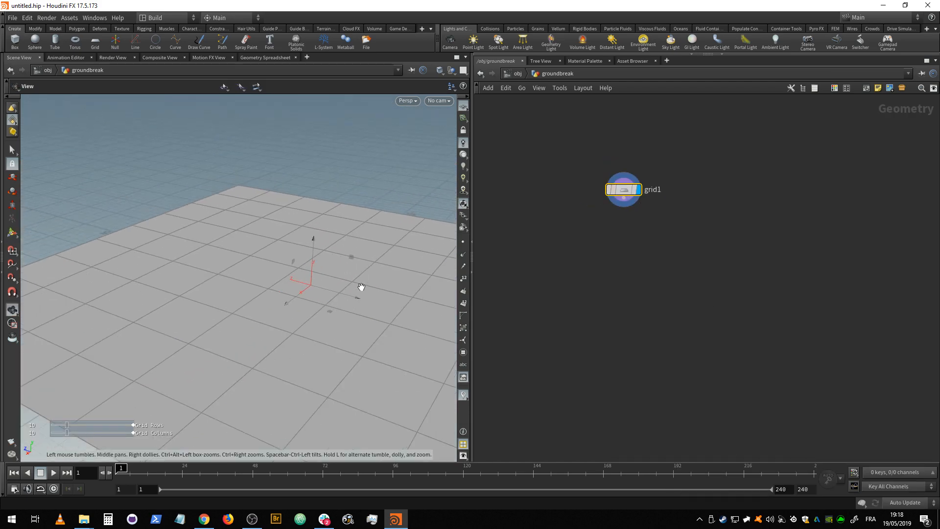
pyautogui.keyDown('alt'); pyautogui.moveTo(372, 287); pyautogui.dragTo(332, 274, button='middle'); pyautogui.keyUp('alt')
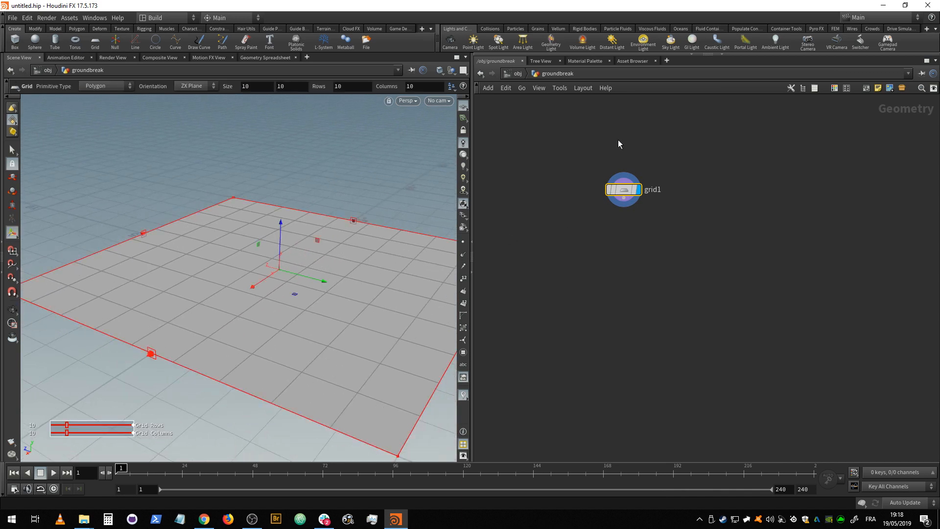
# Add a Sphere node beside the grid node
pyautogui.press('Tab')
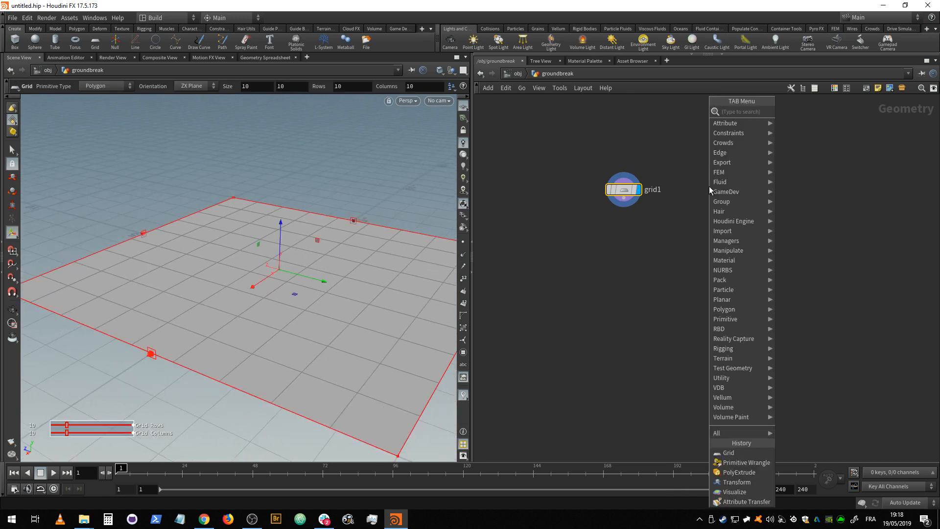
pyautogui.write('sphere')
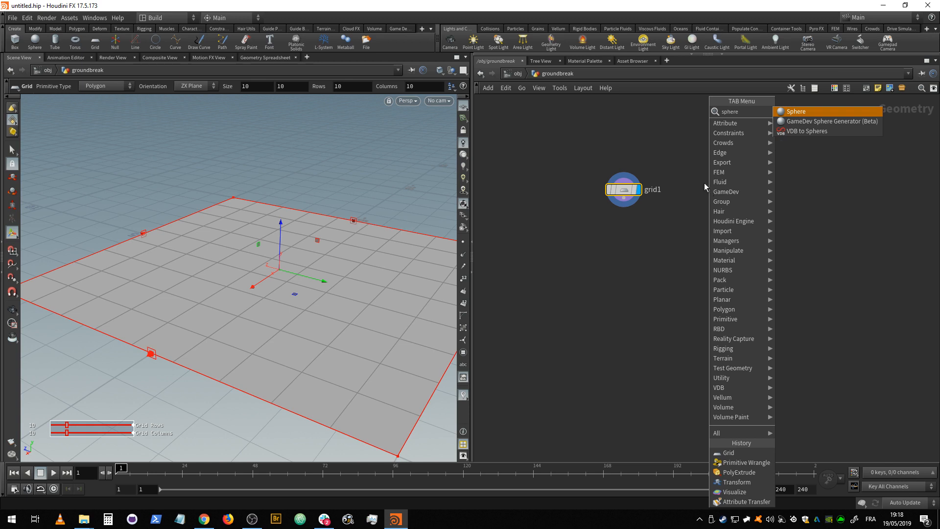
pyautogui.press('Return')
pyautogui.click(742, 188)
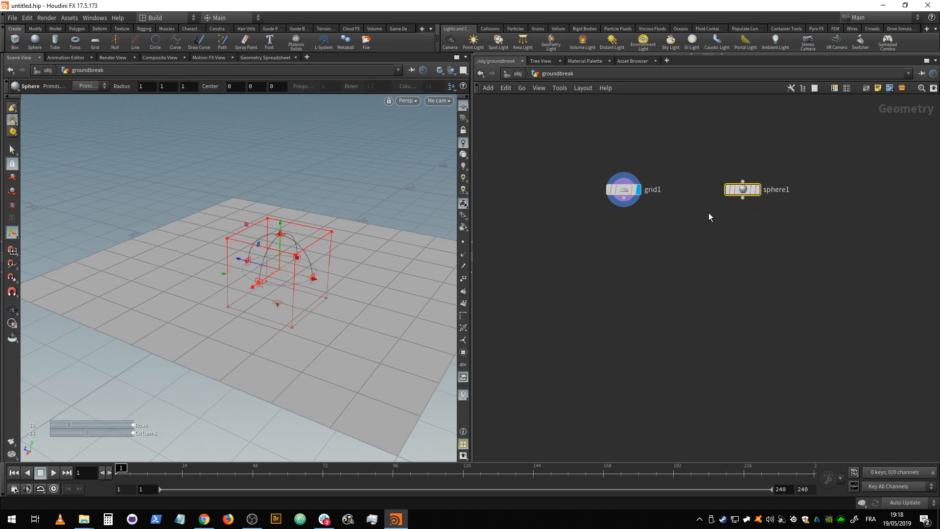
# Turn on the parameter overlay inside the network editor, keeping both nodes clear of it
pyautogui.moveTo(721, 212); pyautogui.dragTo(671, 233, button='middle')
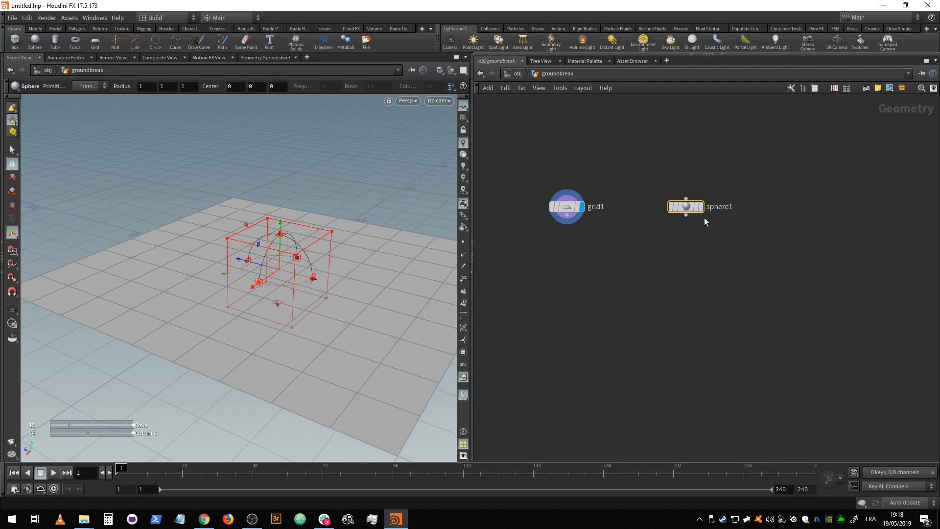
pyautogui.press('p')
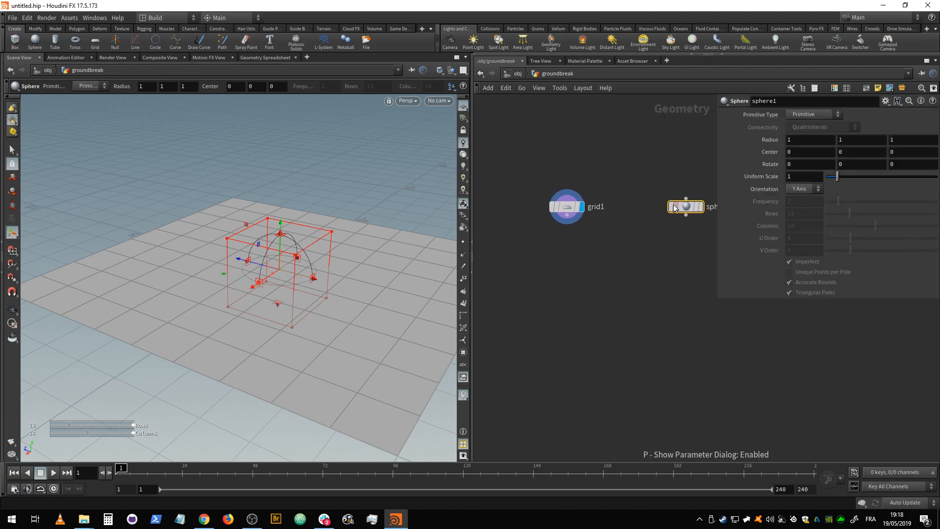
pyautogui.moveTo(673, 206); pyautogui.dragTo(653, 219, button='middle')
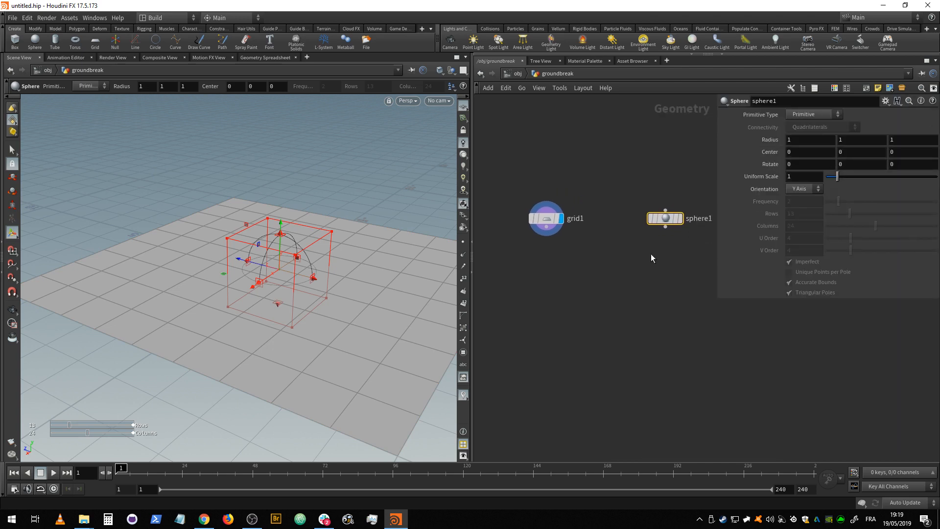
pyautogui.click(723, 56)
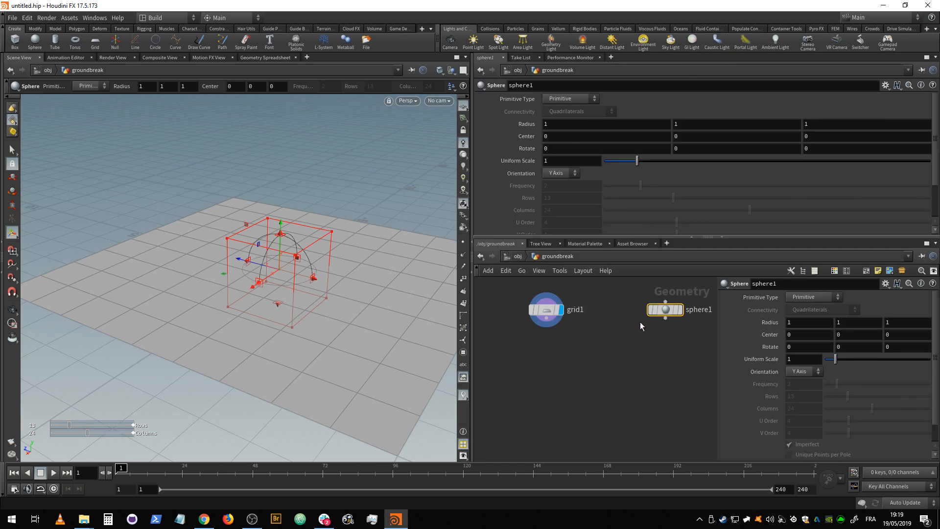
pyautogui.click(545, 310)
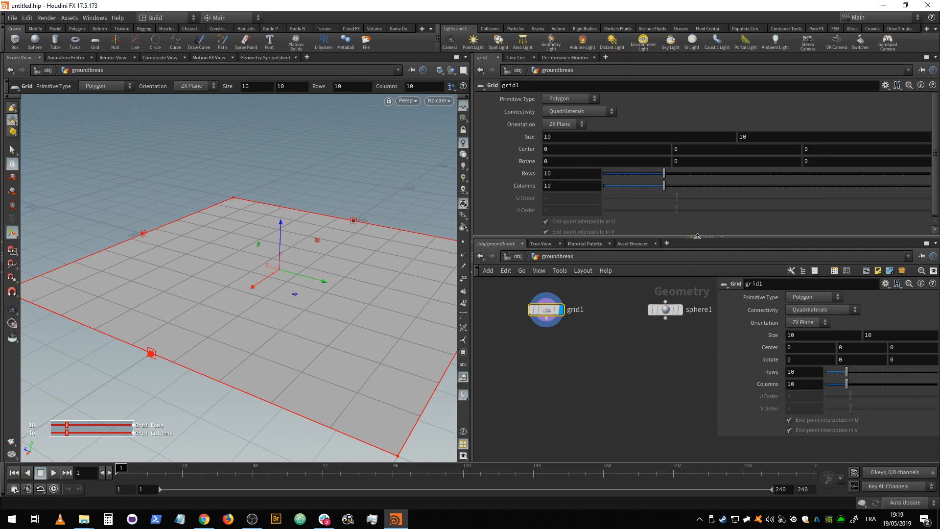
pyautogui.click(691, 236)
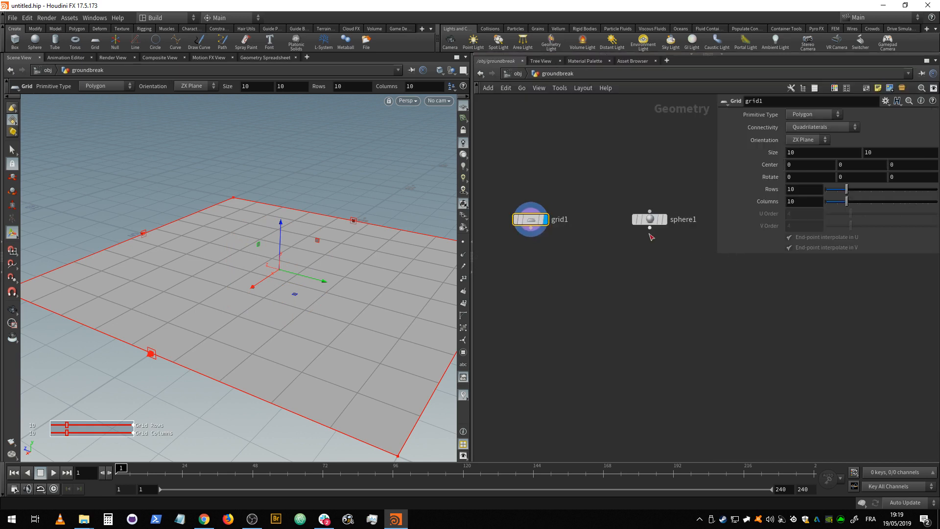
# Move the sphere node closer to the grid node and set the sphere's primitive type to Polygon
pyautogui.moveTo(650, 220)
pyautogui.moveTo(649, 221); pyautogui.dragTo(611, 221)
pyautogui.moveTo(581, 250); pyautogui.dragTo(603, 250, button='middle')
pyautogui.scroll(1, 603, 251)
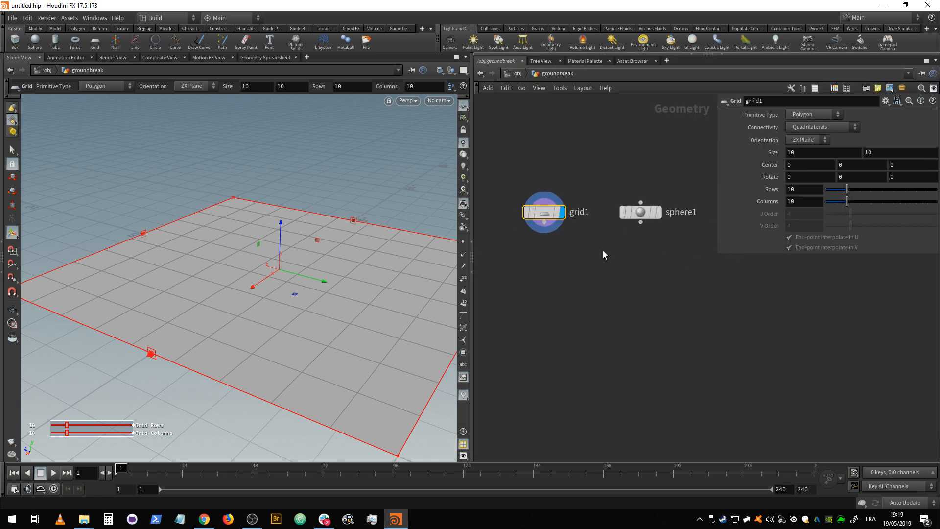
pyautogui.click(642, 212)
pyautogui.click(813, 114)
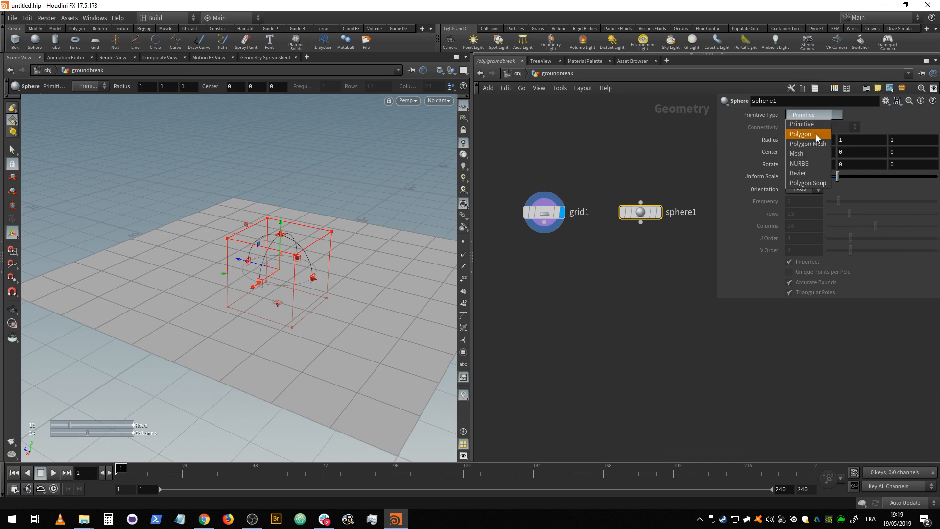
pyautogui.click(808, 126)
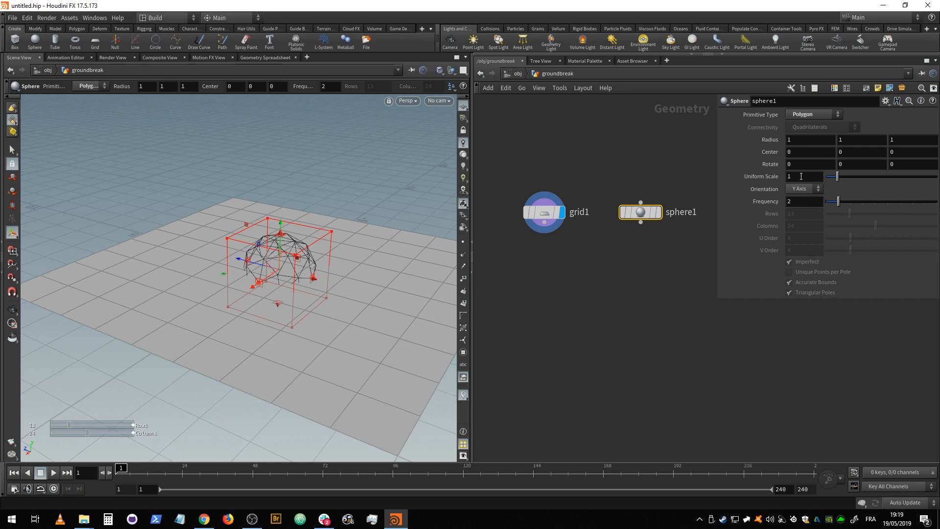
# Set the sphere's uniform scale to 0.2
pyautogui.doubleClick(801, 176)
pyautogui.write('.2')
pyautogui.press('Return')
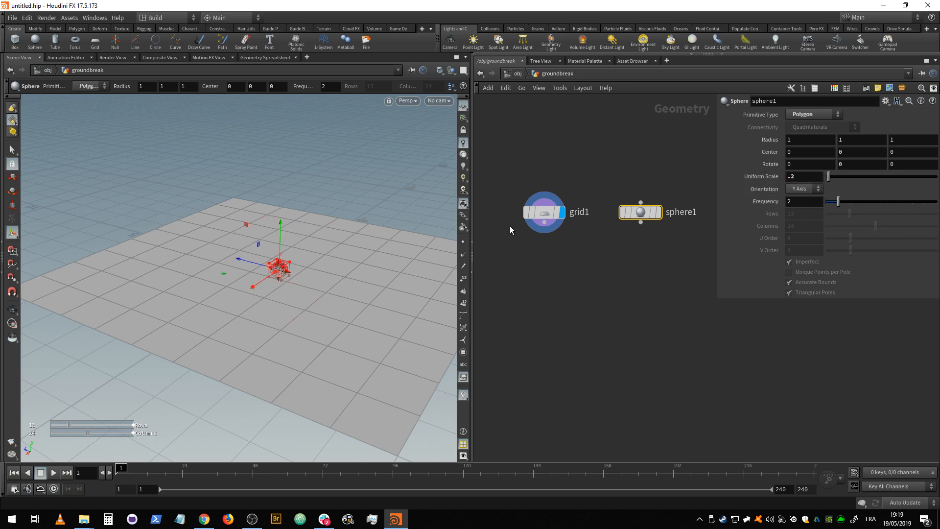
# Set the sphere's uniform scale to 0.4
pyautogui.click(803, 176)
pyautogui.write('4')
pyautogui.press('Return')
pyautogui.click(578, 160)
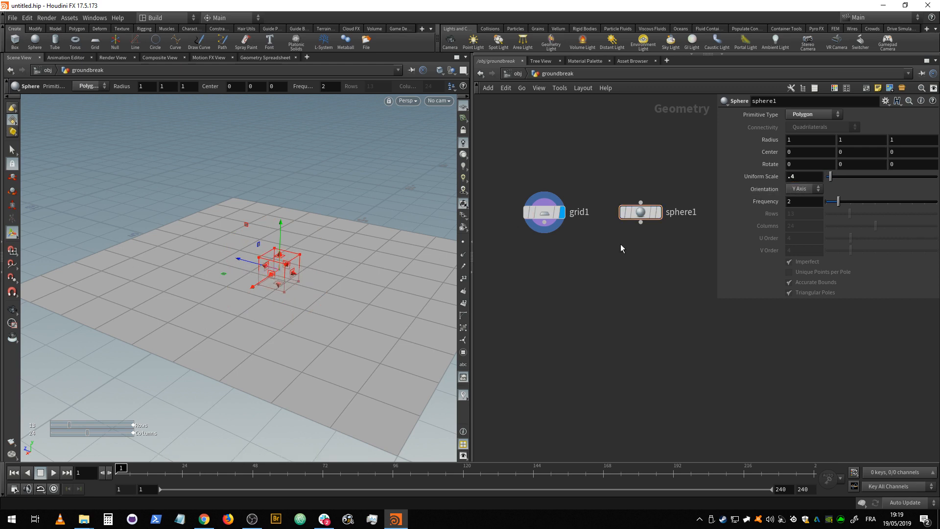
# Add a Scatter node just below the grid node
pyautogui.press('h')
pyautogui.click(566, 197)
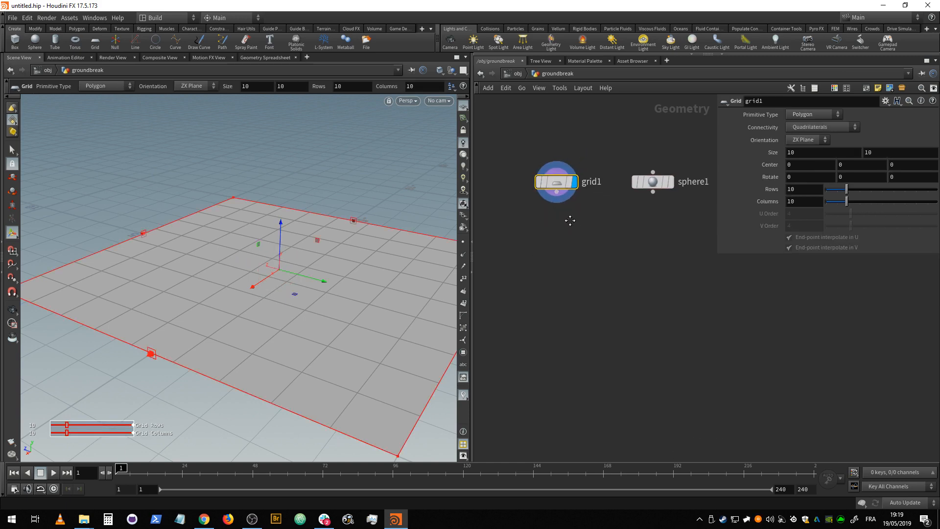
pyautogui.press('Tab')
pyautogui.moveTo(572, 214)
pyautogui.write('sca')
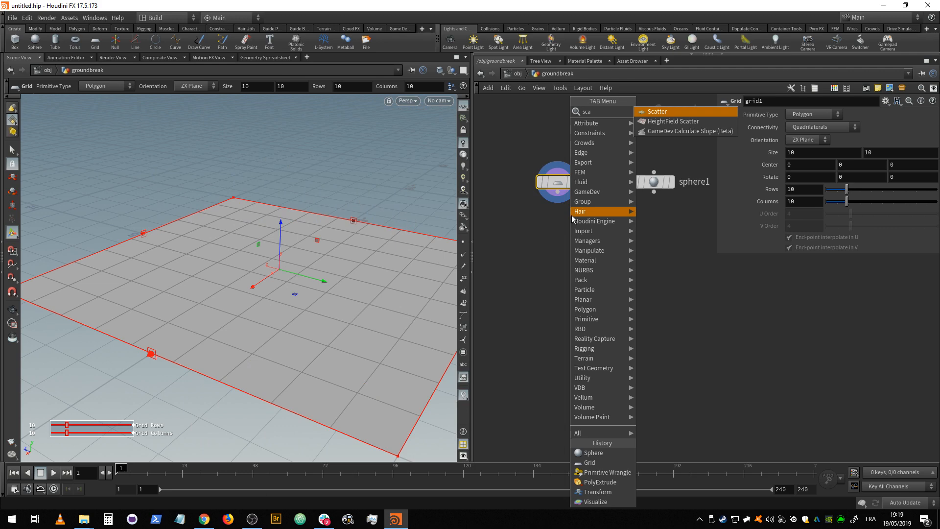
pyautogui.press('Return')
pyautogui.click(601, 215)
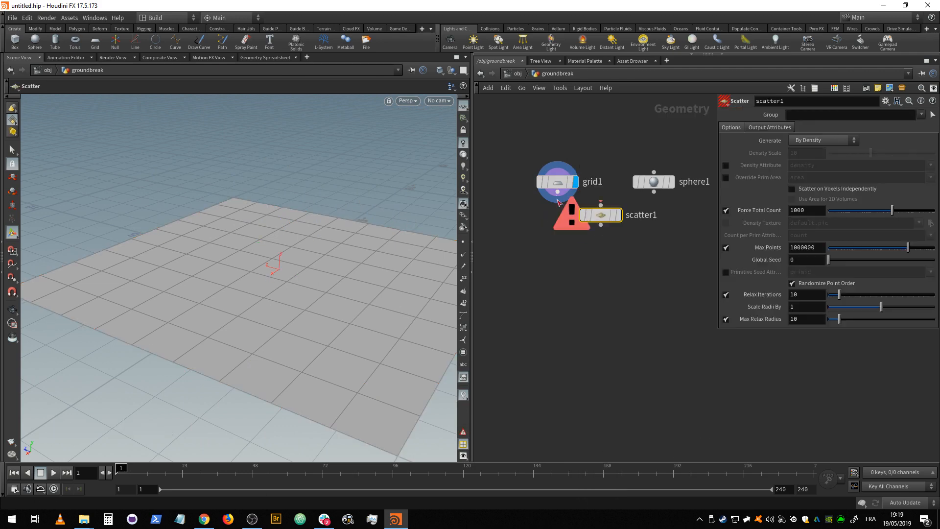
# Connect the grid's output to the Scatter node's input and display the scattered points in the viewport
pyautogui.moveTo(558, 192); pyautogui.dragTo(601, 208)
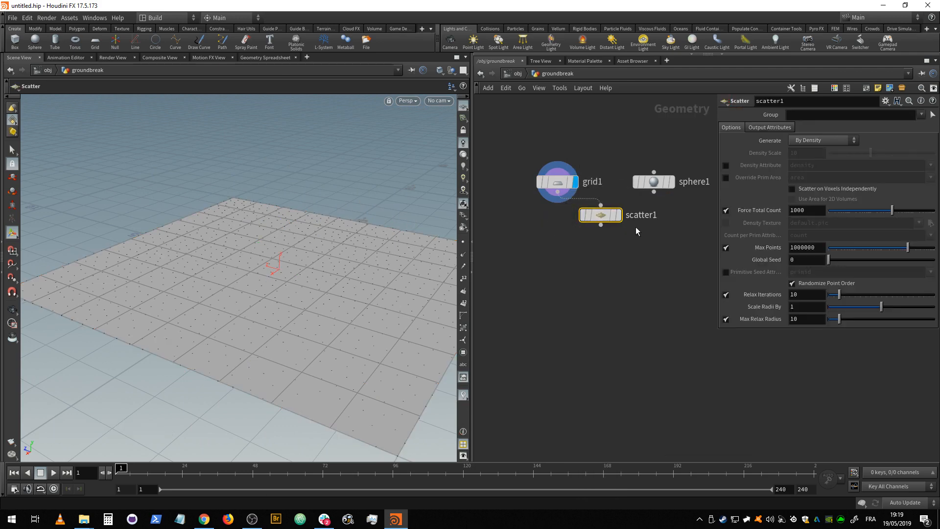
pyautogui.click(616, 215)
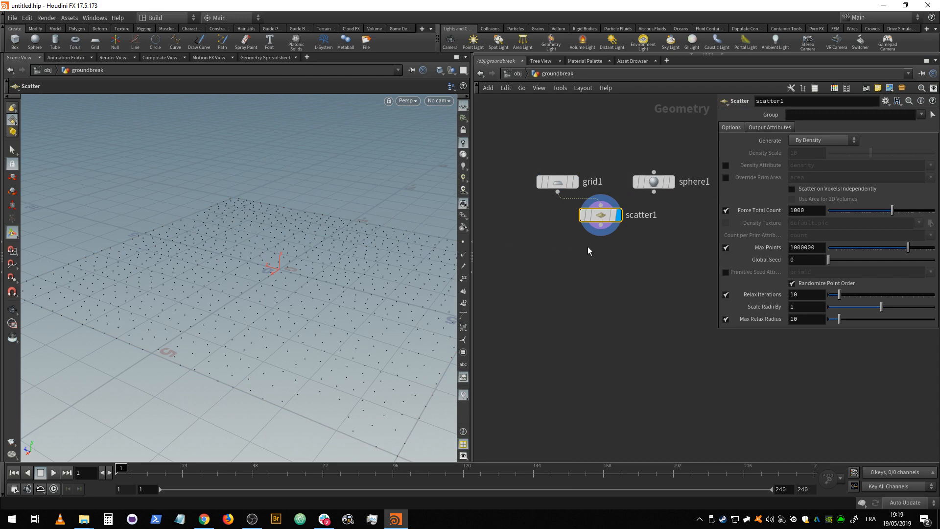
pyautogui.press('Escape')
pyautogui.moveTo(340, 260); pyautogui.dragTo(319, 251)
pyautogui.keyDown('alt'); pyautogui.moveTo(319, 252); pyautogui.dragTo(313, 240, button='middle'); pyautogui.keyUp('alt')
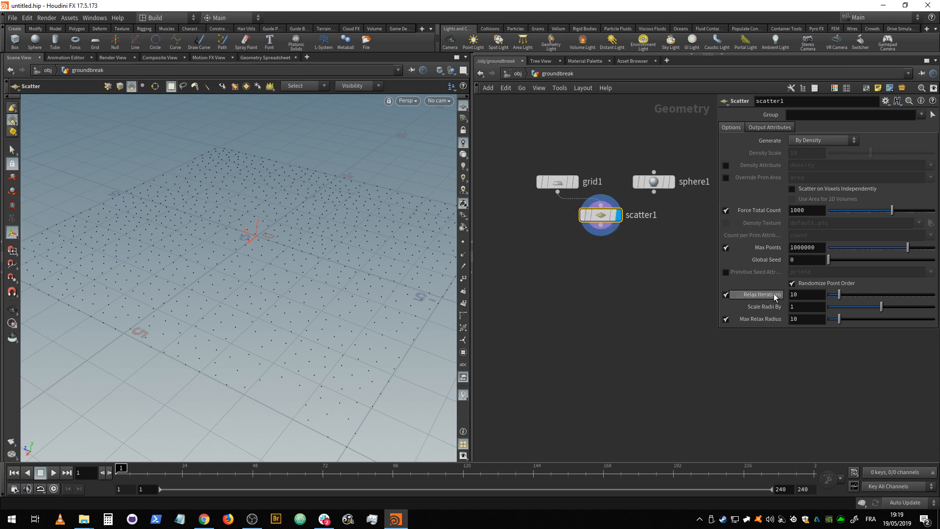
# Compare the scattered points with relaxation off and on, and set the Scatter node's Relax Iterations to 3
pyautogui.click(726, 295)
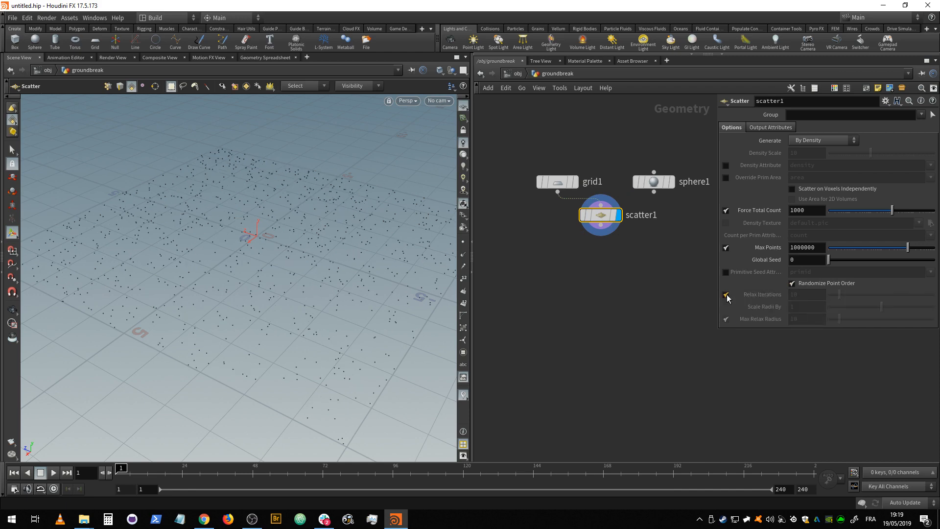
pyautogui.click(726, 295)
pyautogui.click(726, 295)
pyautogui.click(726, 294)
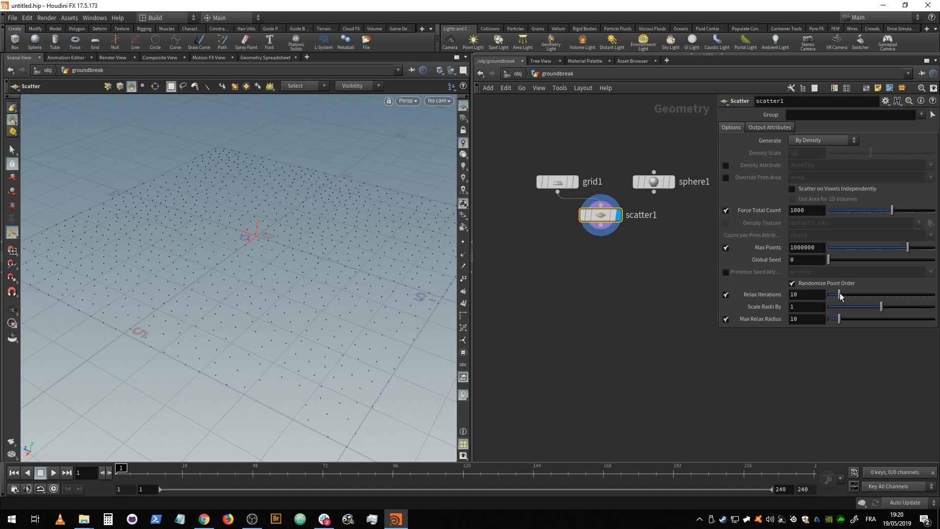
pyautogui.moveTo(840, 296); pyautogui.dragTo(831, 300)
# Add a Voronoi Fracture node below the grid and scatter nodes
pyautogui.moveTo(595, 216)
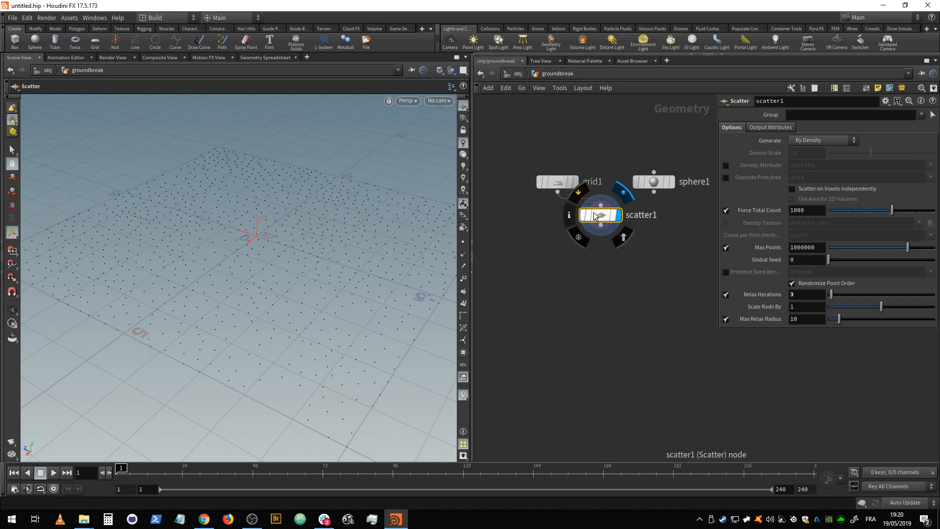
pyautogui.press('Tab')
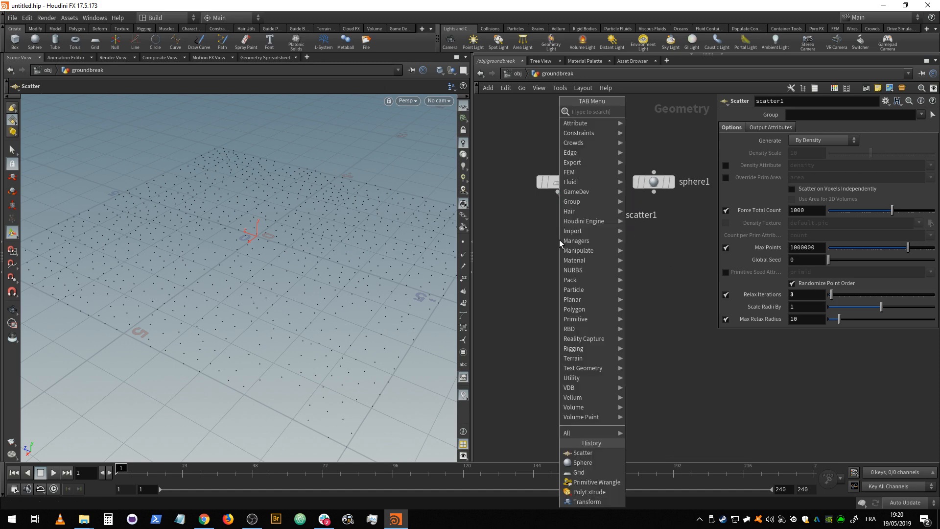
pyautogui.write('fract')
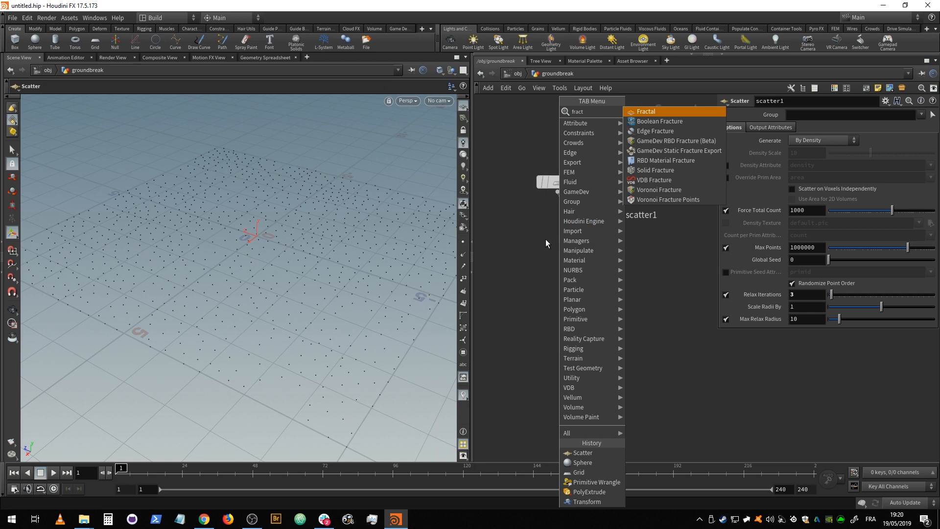
pyautogui.click(659, 190)
pyautogui.click(568, 270)
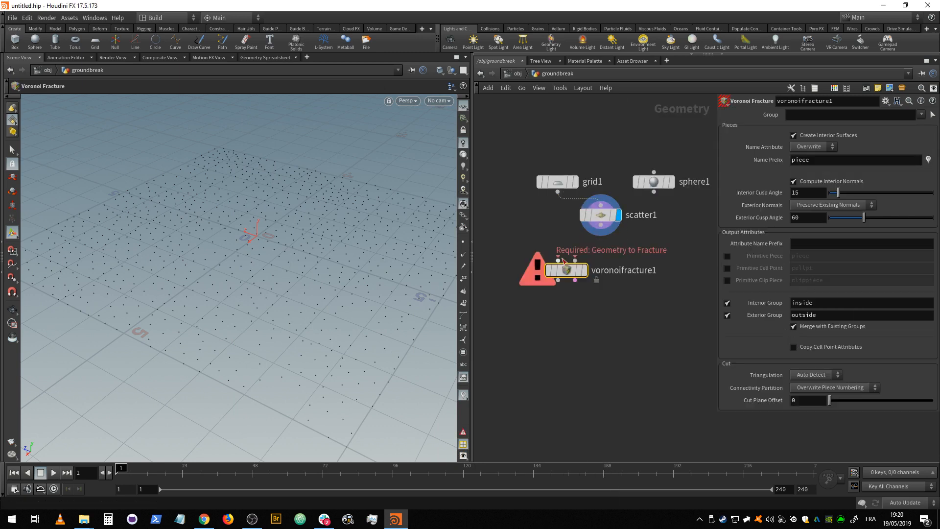
# Connect the grid and scatter outputs to the Voronoi Fracture node's first and second inputs and display the fractured result
pyautogui.moveTo(558, 193); pyautogui.dragTo(565, 265)
pyautogui.moveTo(601, 225); pyautogui.dragTo(576, 260)
pyautogui.click(584, 270)
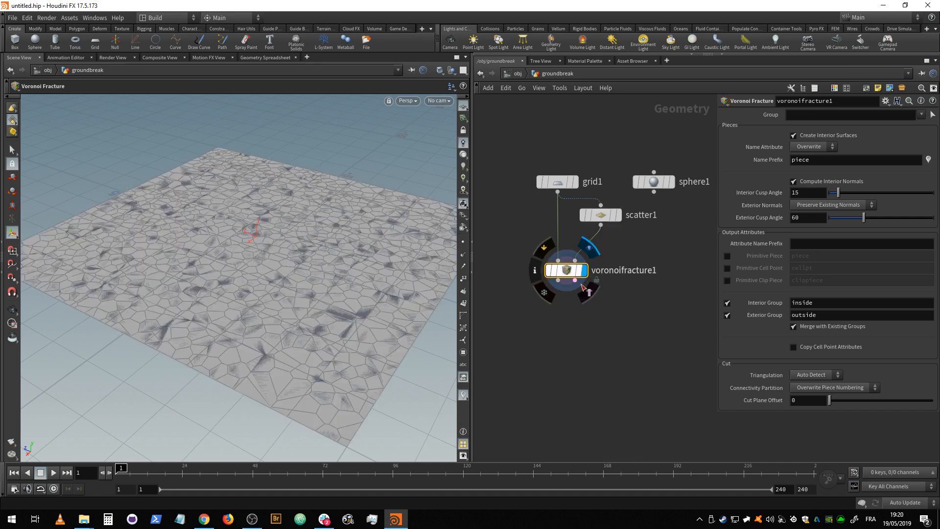
pyautogui.moveTo(592, 279)
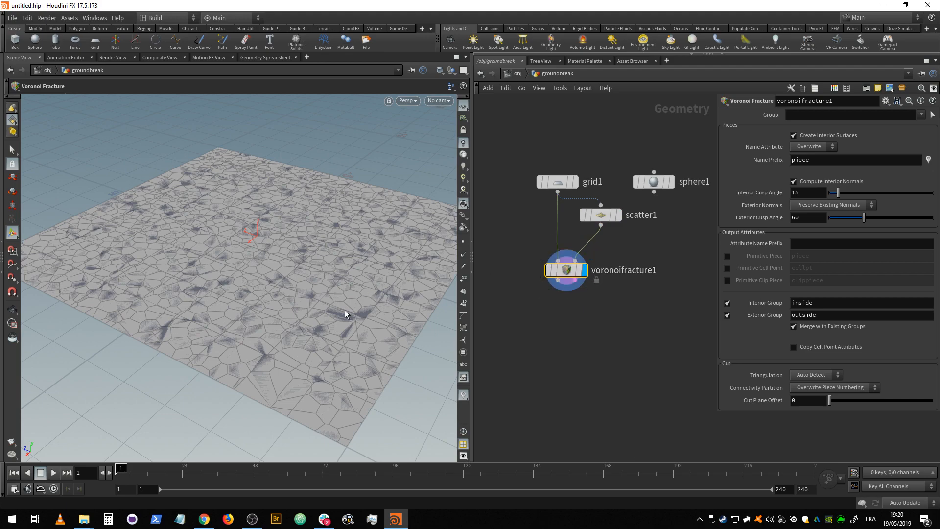
# Turn on point display in the viewport to inspect the fractured grid up close
pyautogui.scroll(8, 319, 323)
pyautogui.scroll(-4, 316, 329)
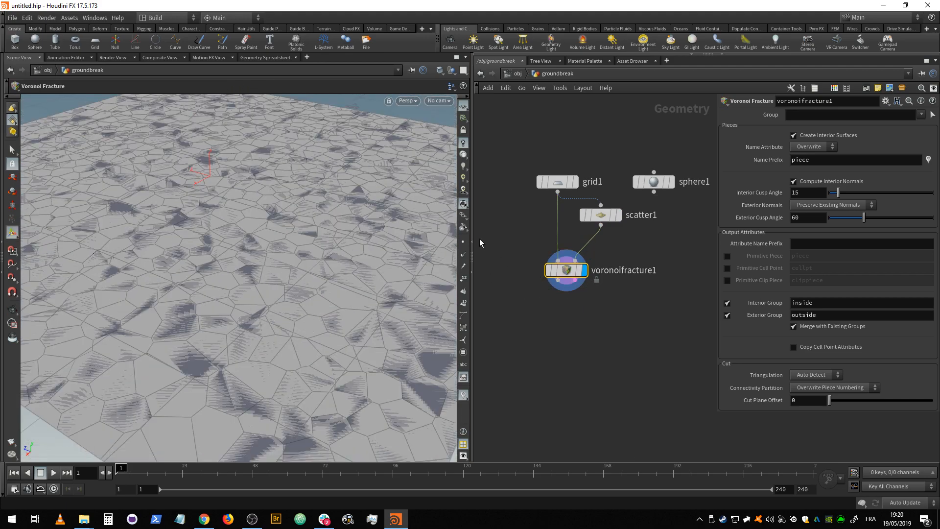
pyautogui.click(463, 242)
pyautogui.scroll(-3, 390, 307)
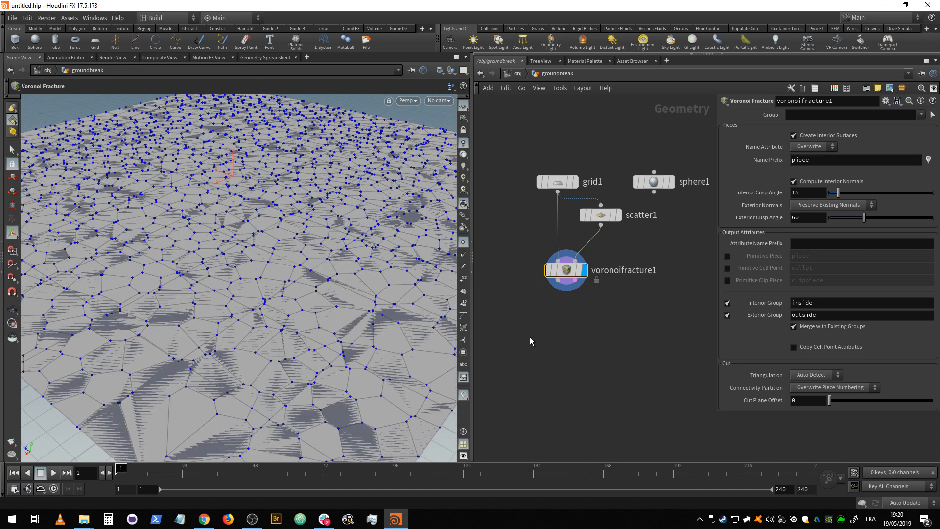
# Set the grid's rows and columns to 2 each
pyautogui.click(558, 182)
pyautogui.click(805, 189)
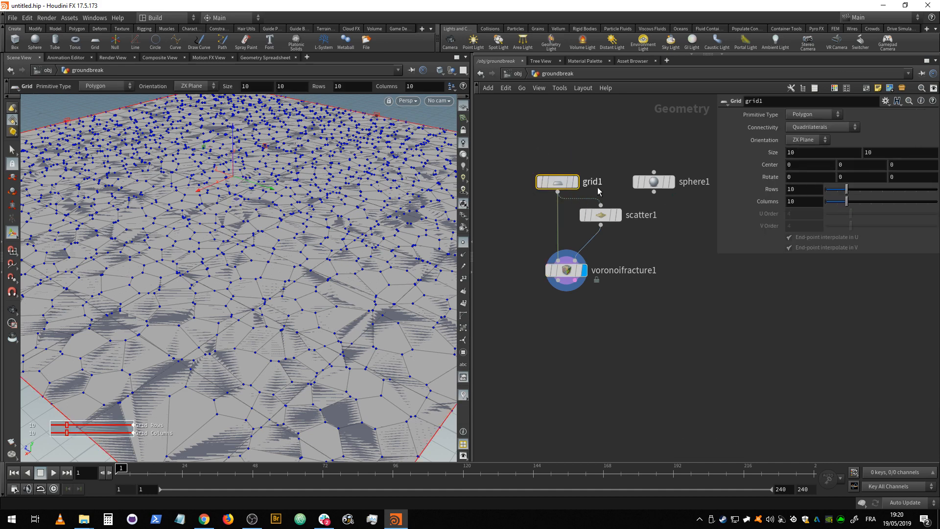
pyautogui.write('2')
pyautogui.press('Tab')
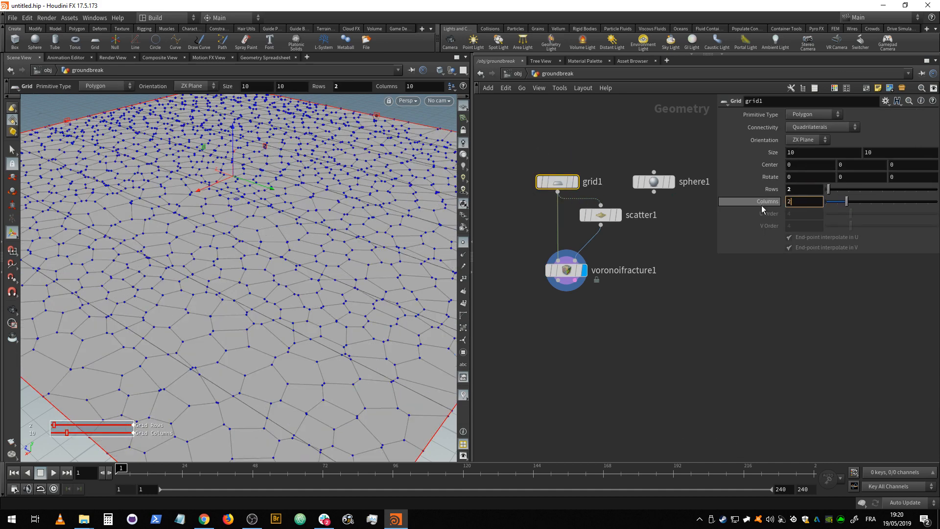
pyautogui.write('2')
pyautogui.press('Return')
pyautogui.press('Escape')
pyautogui.moveTo(307, 259); pyautogui.dragTo(305, 281)
pyautogui.press('Return')
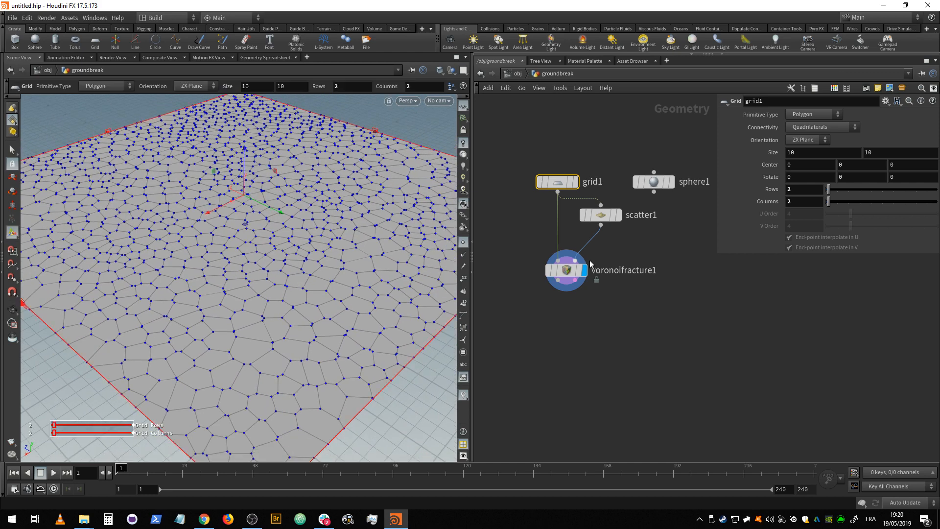
# Move the sphere node down so it sits level with the Voronoi Fracture node
pyautogui.moveTo(649, 239); pyautogui.dragTo(590, 216, button='middle')
pyautogui.moveTo(596, 157); pyautogui.dragTo(646, 247)
pyautogui.moveTo(646, 247); pyautogui.dragTo(676, 236, button='middle')
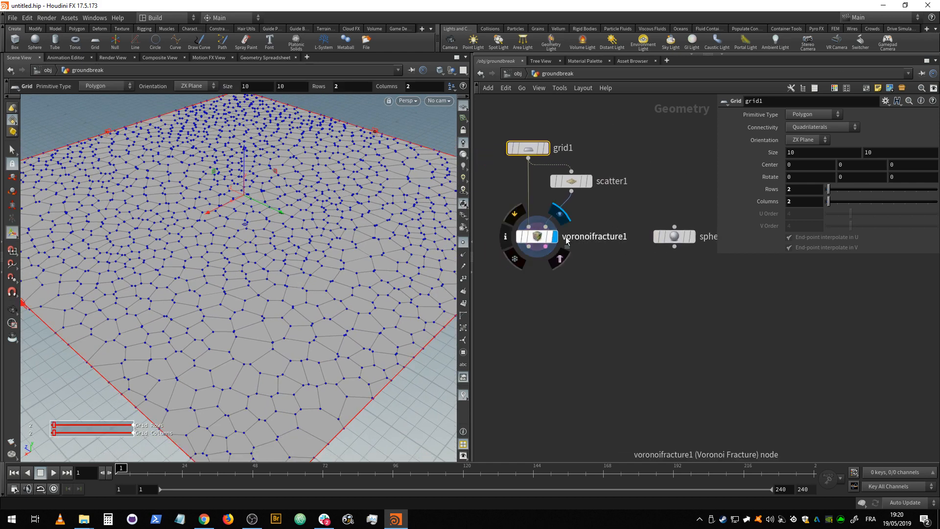
pyautogui.moveTo(670, 238)
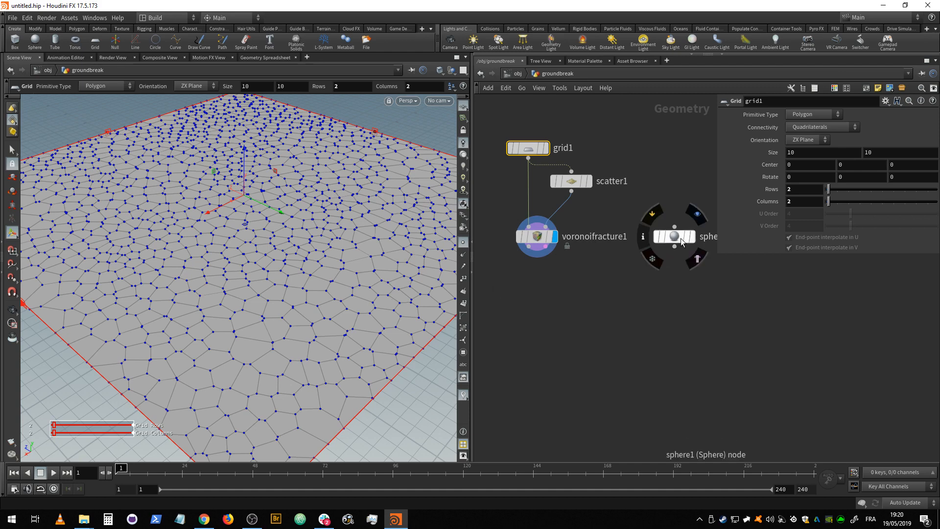
pyautogui.moveTo(628, 279); pyautogui.dragTo(615, 274, button='middle')
# Add a Facet node below the Voronoi Fracture node and connect it to the fracture output
pyautogui.click(526, 240)
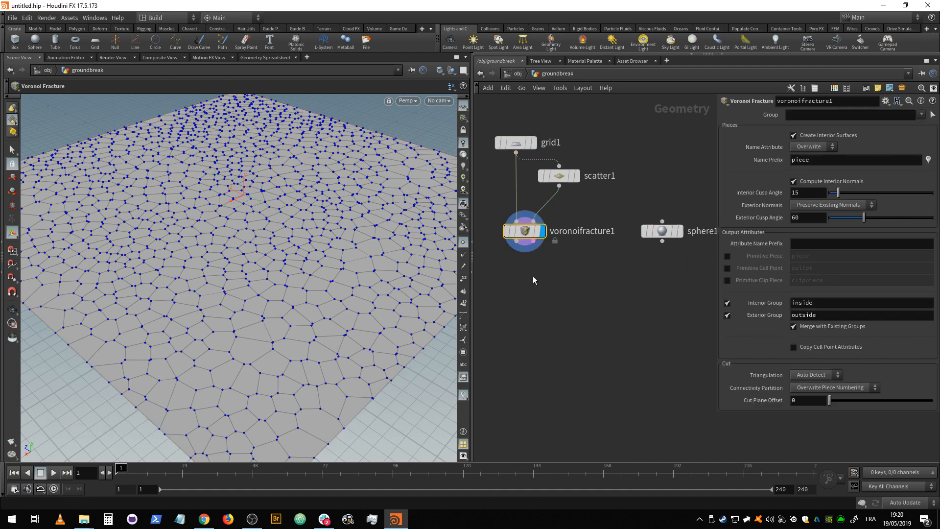
pyautogui.press('Tab')
pyautogui.write('facet')
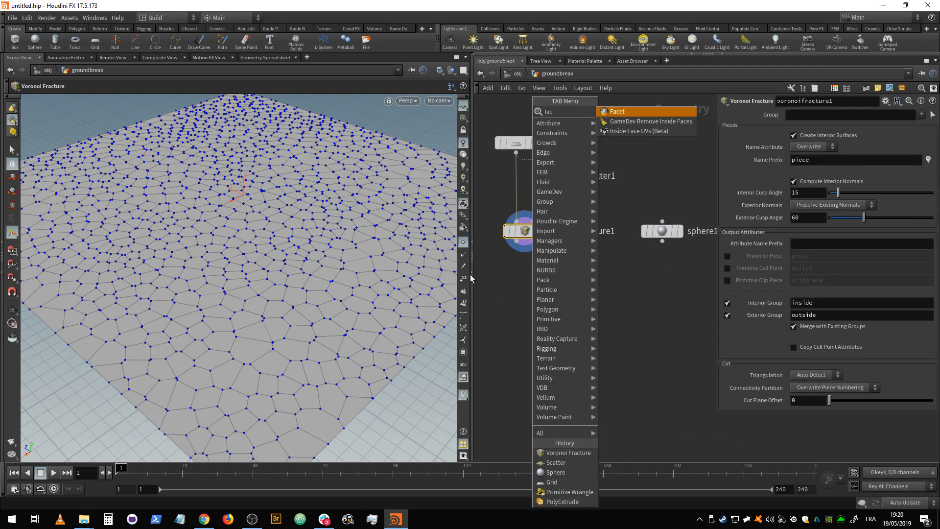
pyautogui.click(621, 113)
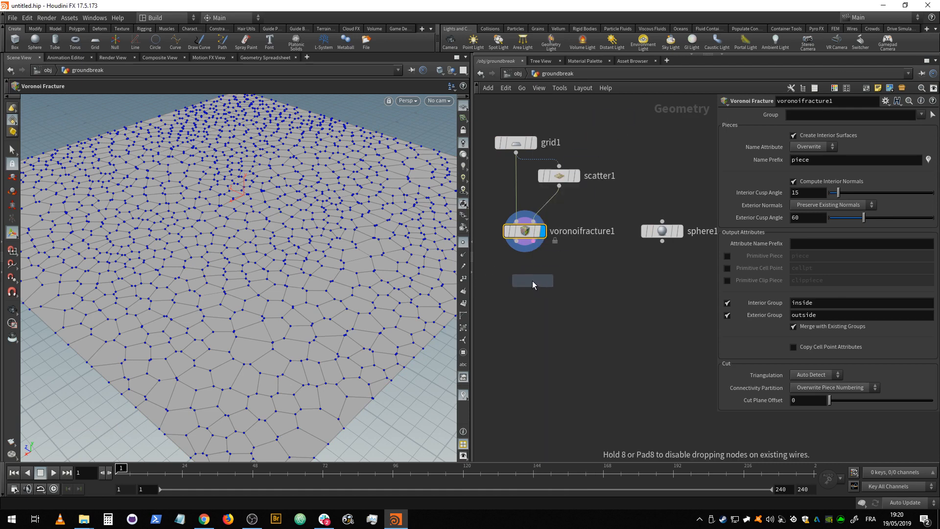
pyautogui.click(533, 277)
pyautogui.moveTo(536, 277); pyautogui.dragTo(517, 269)
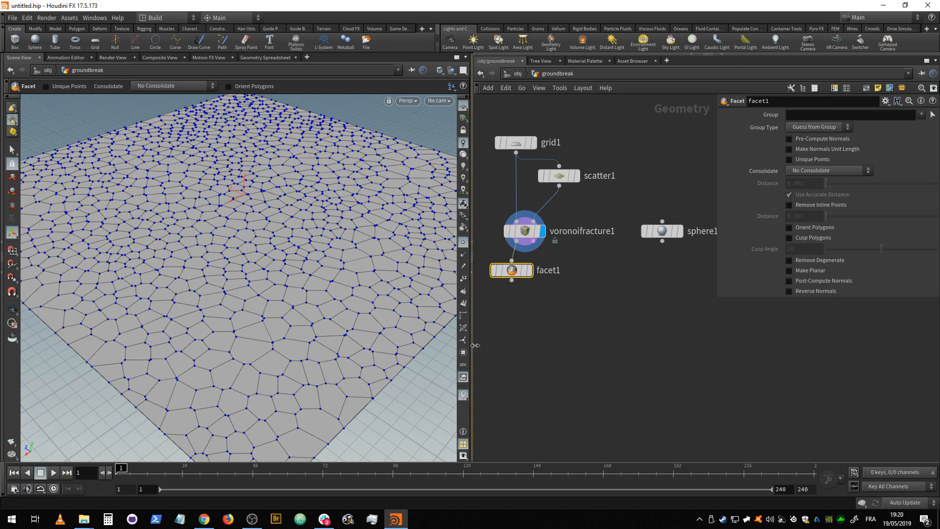
# Move the sphere node down so it sits level with the Facet node
pyautogui.moveTo(656, 238); pyautogui.dragTo(635, 278)
pyautogui.moveTo(633, 289); pyautogui.dragTo(646, 266, button='middle')
pyautogui.click(654, 247)
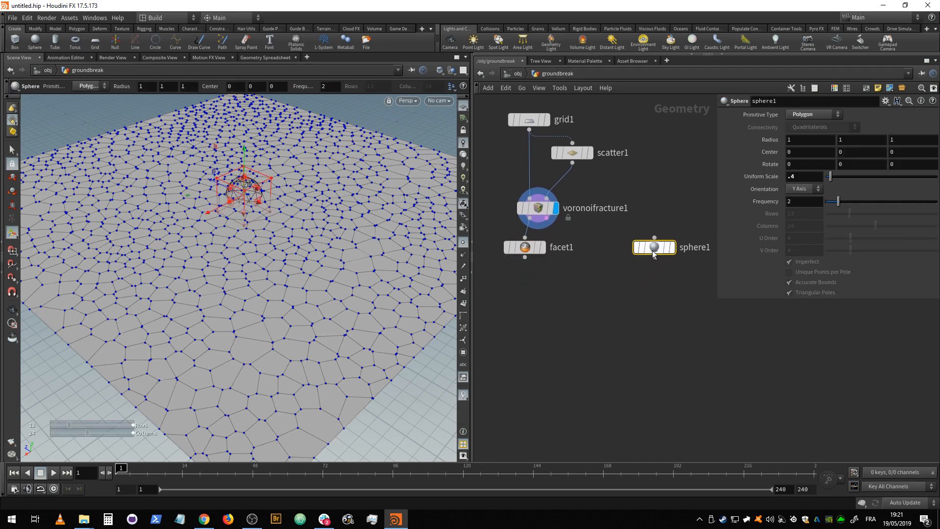
# Display the Facet node's output and show the sphere as a template in the viewport
pyautogui.click(547, 226)
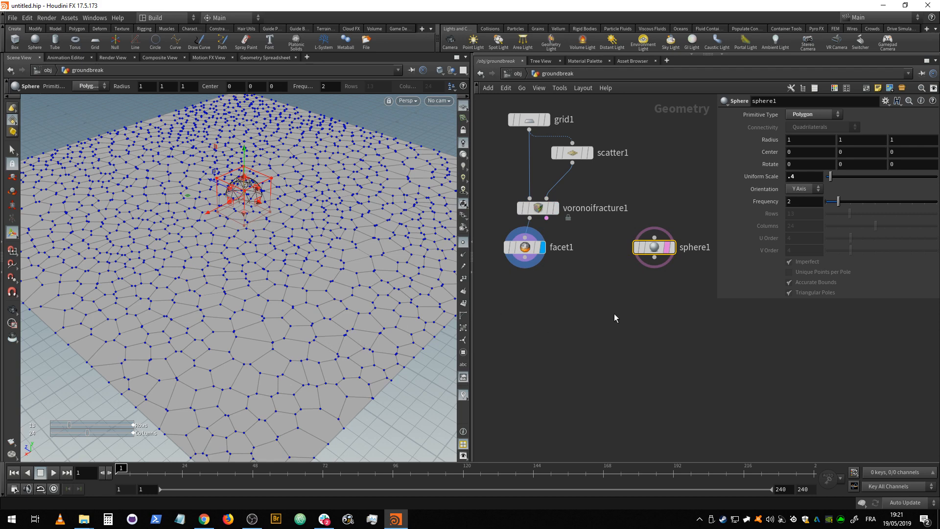
pyautogui.moveTo(584, 298); pyautogui.dragTo(567, 308, button='middle')
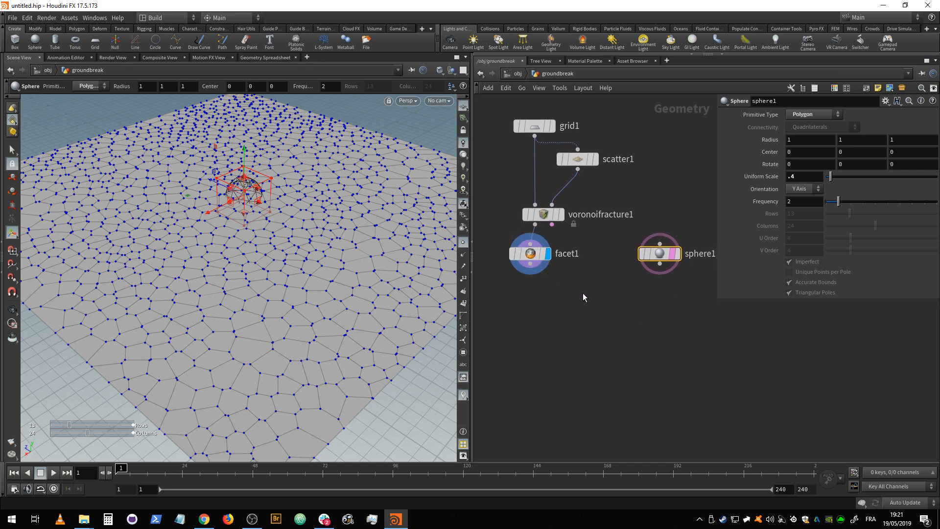
pyautogui.moveTo(532, 259)
pyautogui.moveTo(669, 254)
# Tidy the network by moving the sphere node closer to the Facet node and the scatter node slightly lower
pyautogui.moveTo(614, 294)
pyautogui.mouseDown(button='middle')
pyautogui.moveTo(619, 304)
pyautogui.moveTo(610, 287)
pyautogui.mouseUp(button='middle')
pyautogui.moveTo(653, 251); pyautogui.dragTo(633, 251)
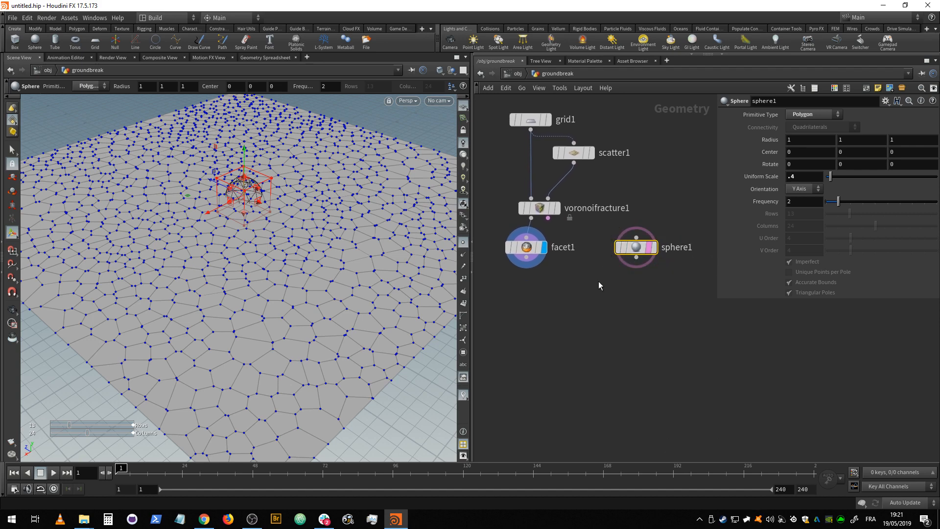
pyautogui.scroll(1, 598, 282)
pyautogui.scroll(-1, 599, 287)
pyautogui.moveTo(583, 303); pyautogui.dragTo(596, 300, button='middle')
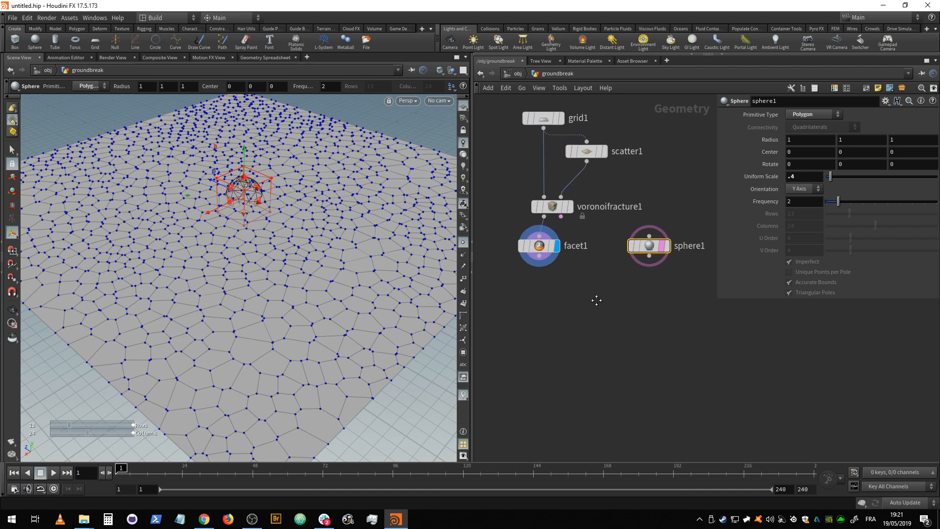
pyautogui.click(545, 293)
pyautogui.moveTo(557, 296); pyautogui.dragTo(556, 295, button='middle')
pyautogui.moveTo(586, 152); pyautogui.dragTo(586, 162)
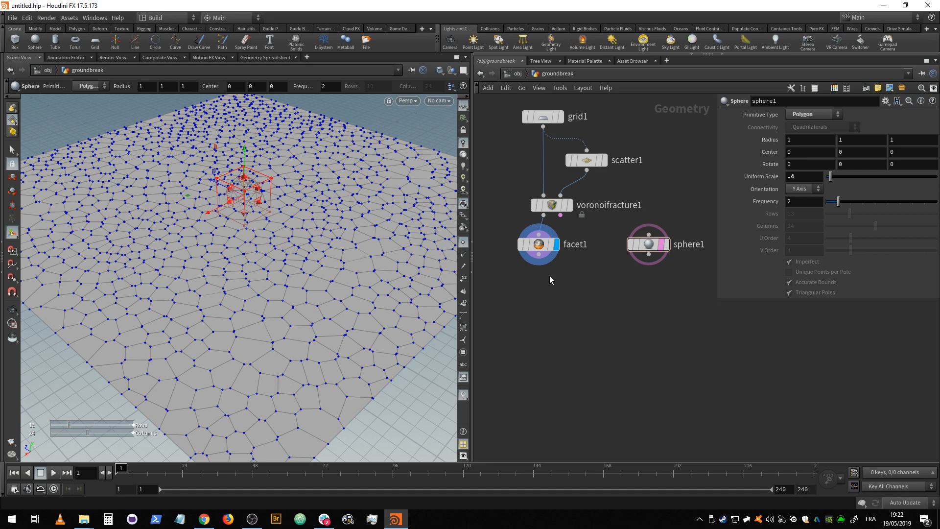
# Add an Attribute Create node below the Facet node, connect it to the facet output and display it
pyautogui.moveTo(536, 249)
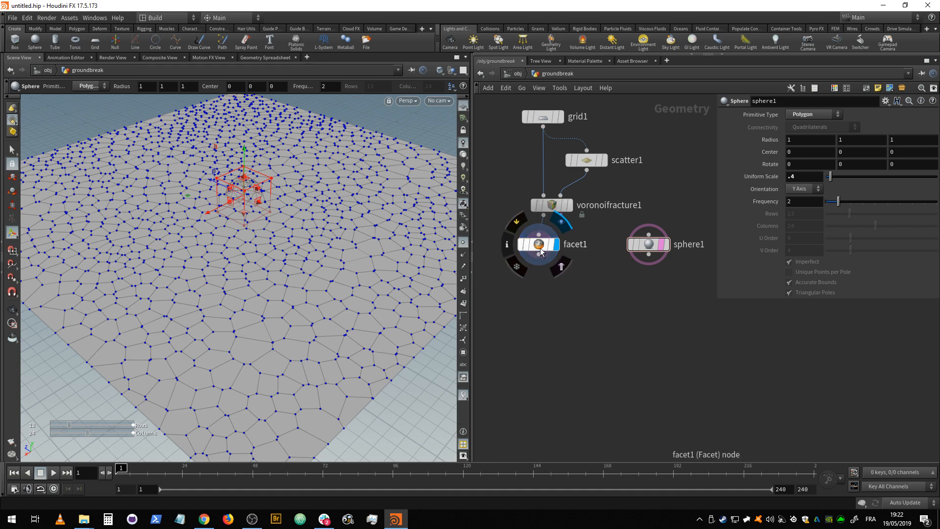
pyautogui.moveTo(552, 286); pyautogui.dragTo(551, 288, button='right')
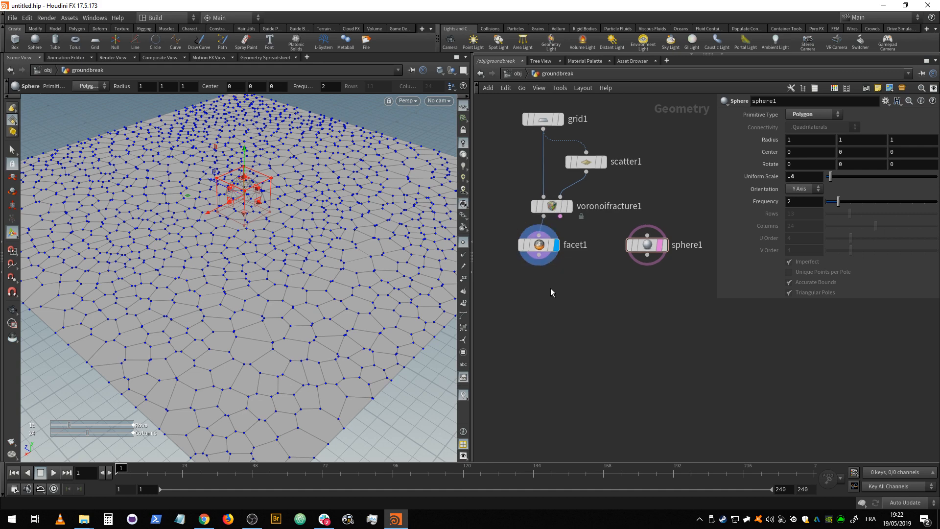
pyautogui.press('Tab')
pyautogui.write('att')
pyautogui.click(650, 150)
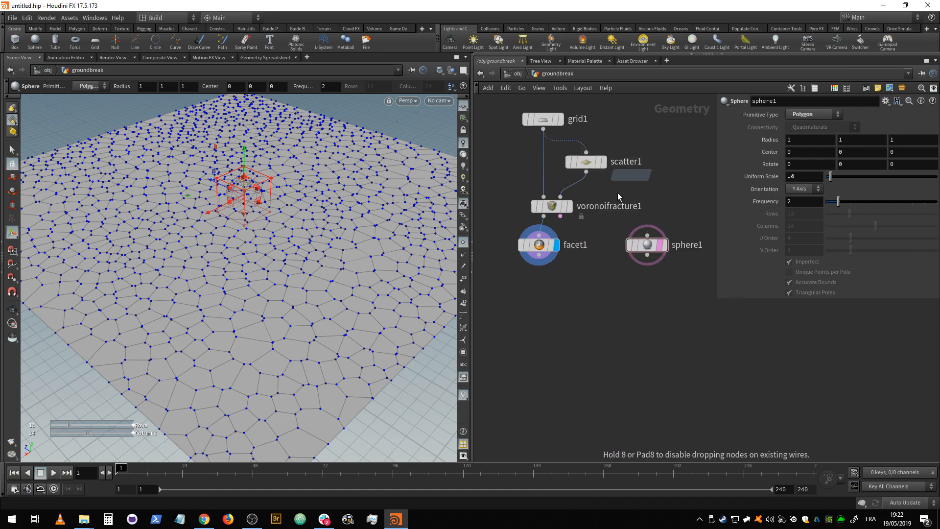
pyautogui.click(539, 295)
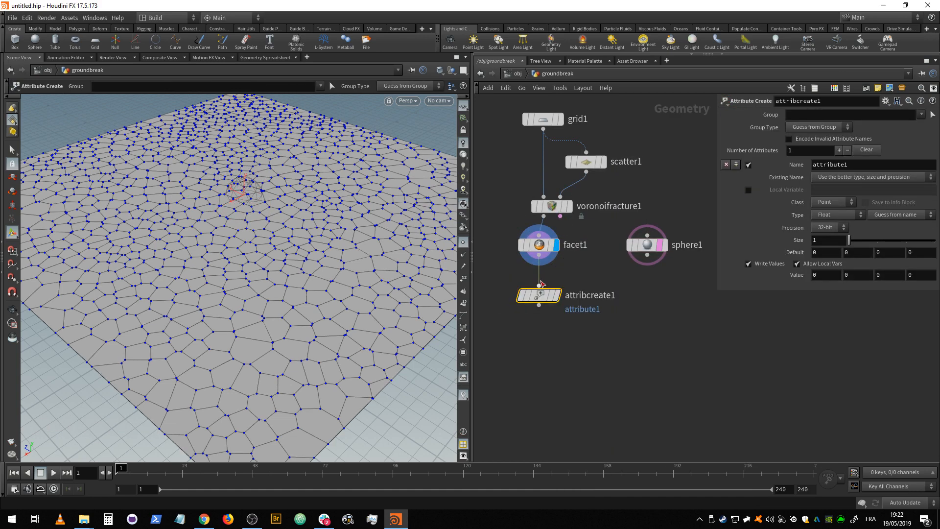
pyautogui.click(554, 296)
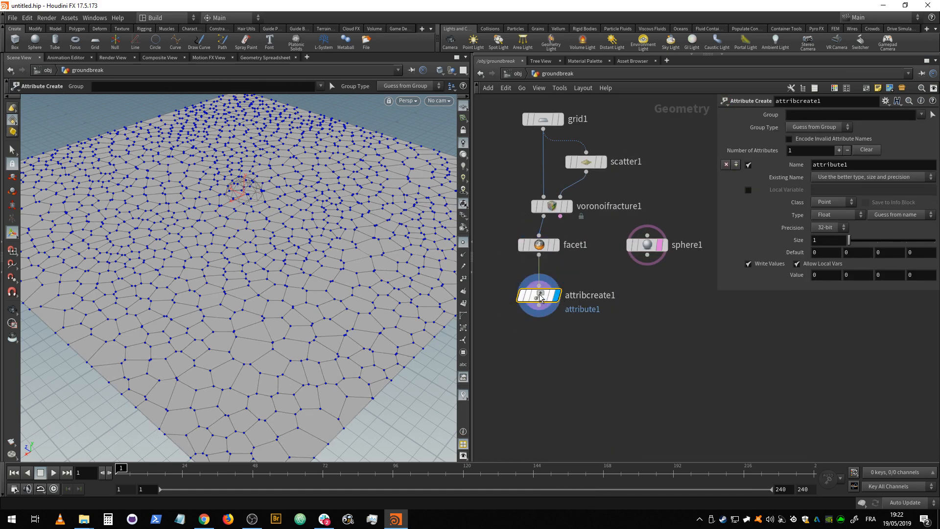
# Name the new attribute att01 and set its class to Primitive
pyautogui.click(777, 169)
pyautogui.write('a')
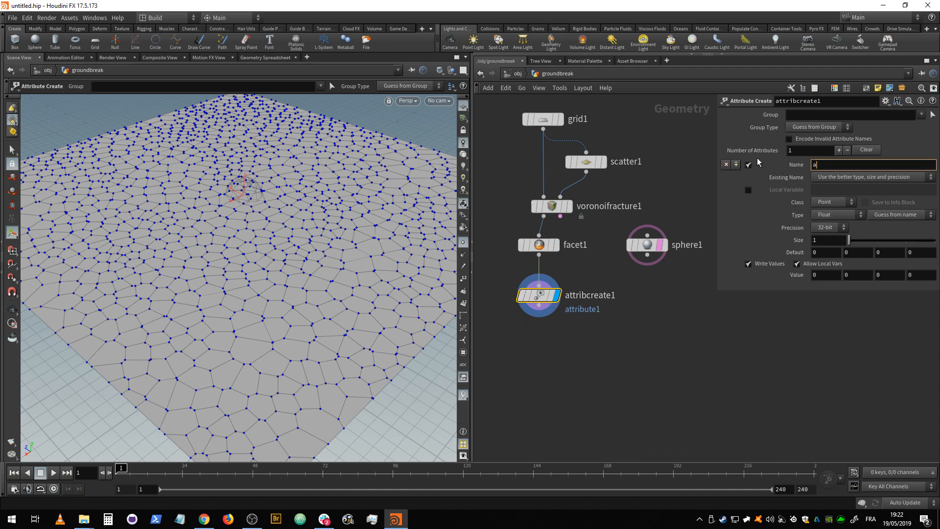
pyautogui.write('tt01')
pyautogui.press('Return')
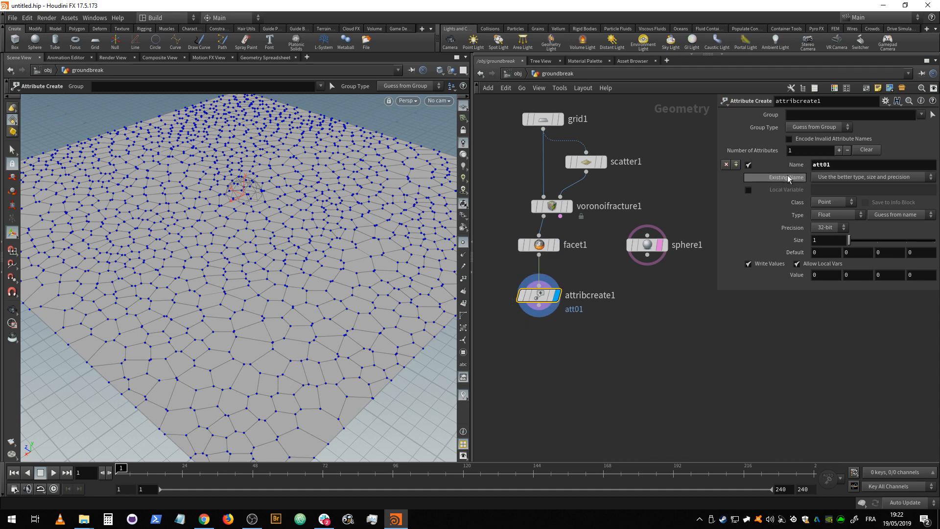
pyautogui.click(836, 206)
pyautogui.click(832, 215)
# Inspect the attributes of the Attribute Create node in the geometry spreadsheet for points, vertices and primitives
pyautogui.moveTo(543, 293)
pyautogui.click(267, 57)
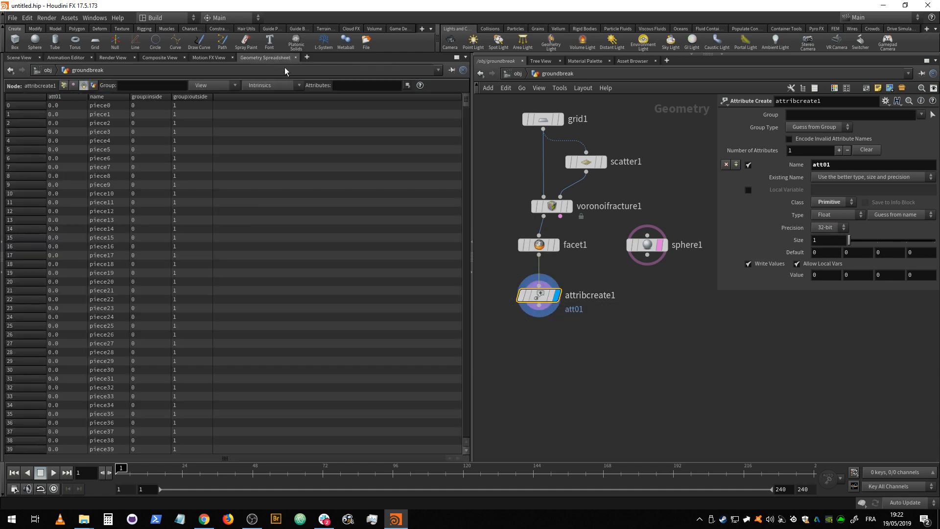
pyautogui.click(65, 85)
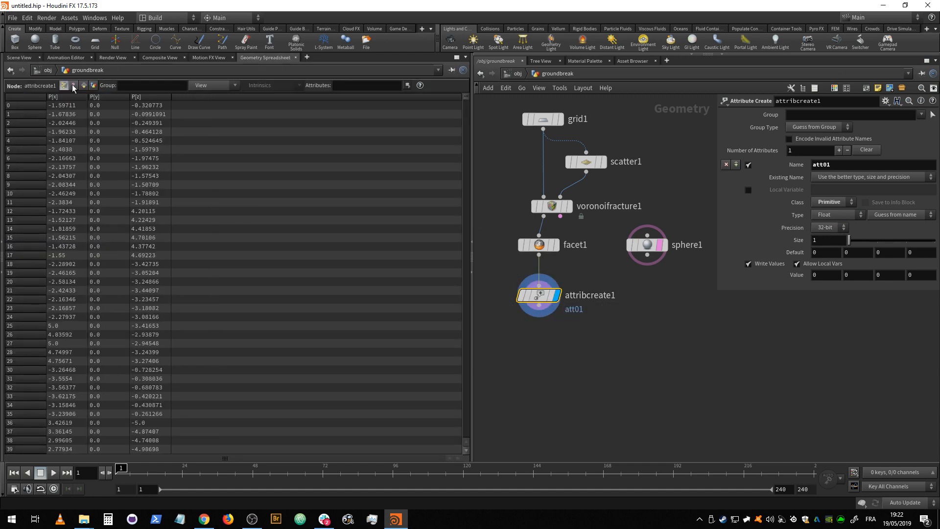
pyautogui.click(74, 86)
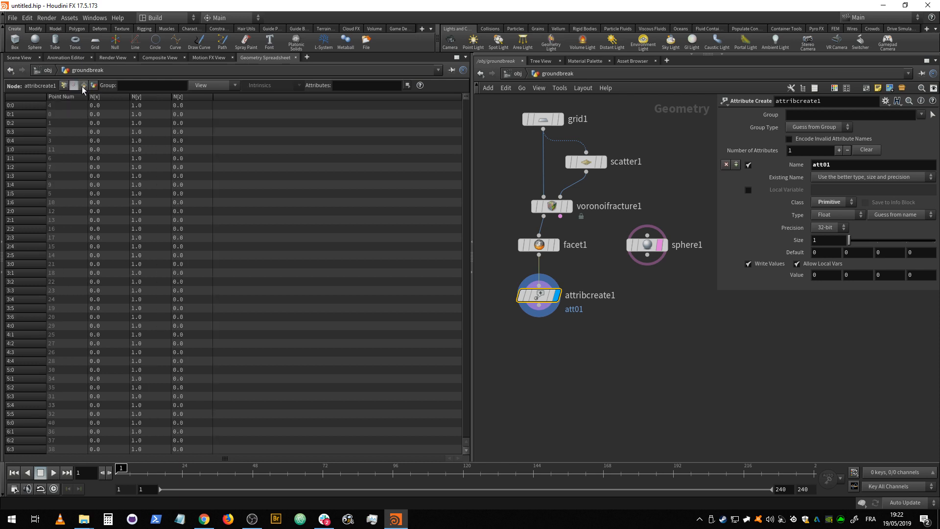
pyautogui.click(84, 86)
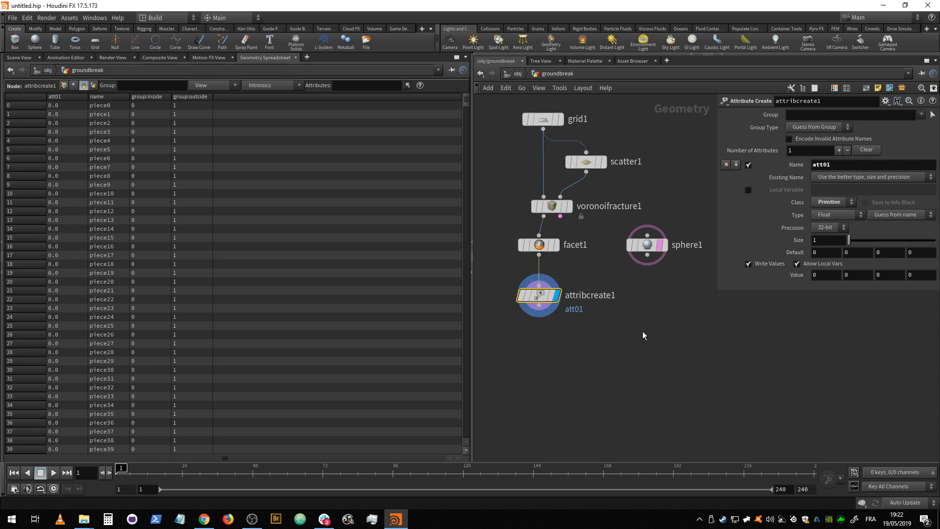
# Duplicate the Attribute Create node, place the copy below the sphere node and connect it to the sphere's output
pyautogui.hotkey('ctrl', 'c')
pyautogui.hotkey('ctrl', 'v')
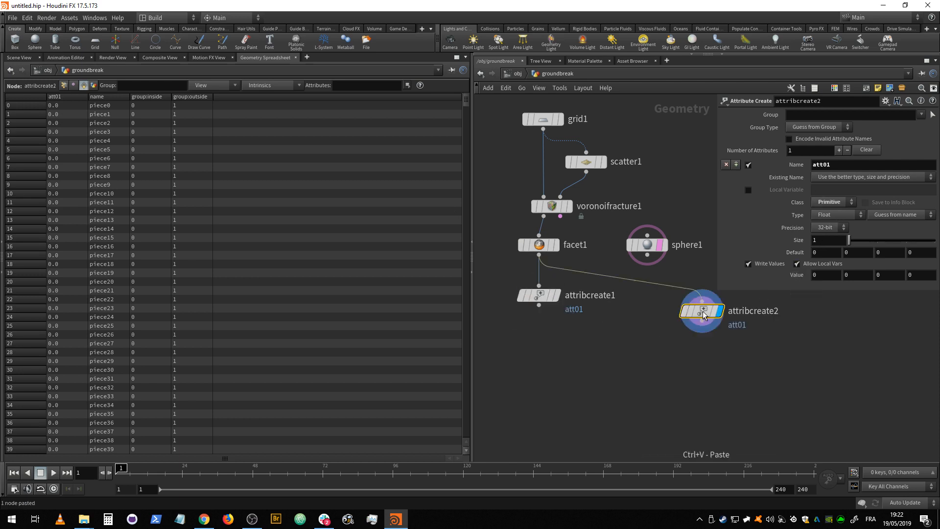
pyautogui.moveTo(704, 314); pyautogui.dragTo(654, 297)
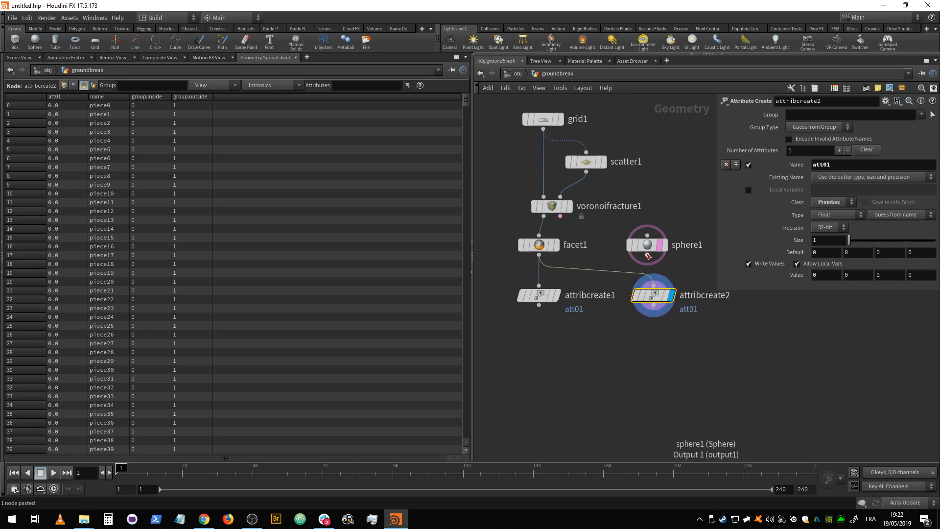
pyautogui.moveTo(647, 255); pyautogui.dragTo(658, 297)
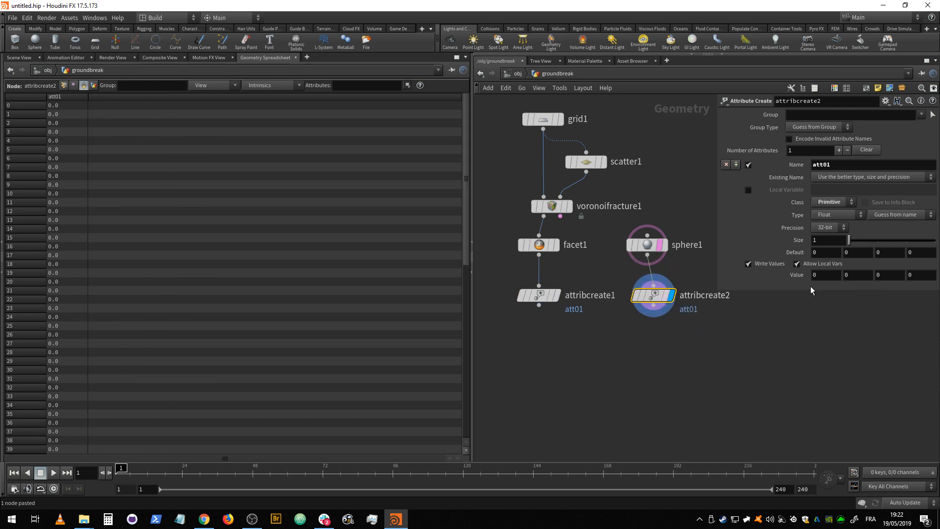
# Set the first value of att01 to 1 for the sphere and check it across the sphere's primitives
pyautogui.click(825, 274)
pyautogui.write('1')
pyautogui.press('Return')
pyautogui.scroll(-5, 98, 377)
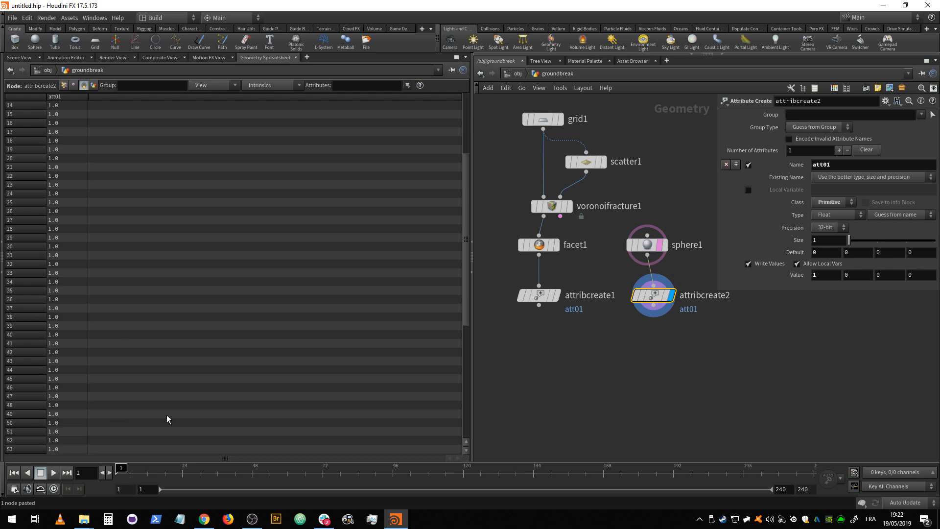
pyautogui.moveTo(466, 244); pyautogui.dragTo(455, 117)
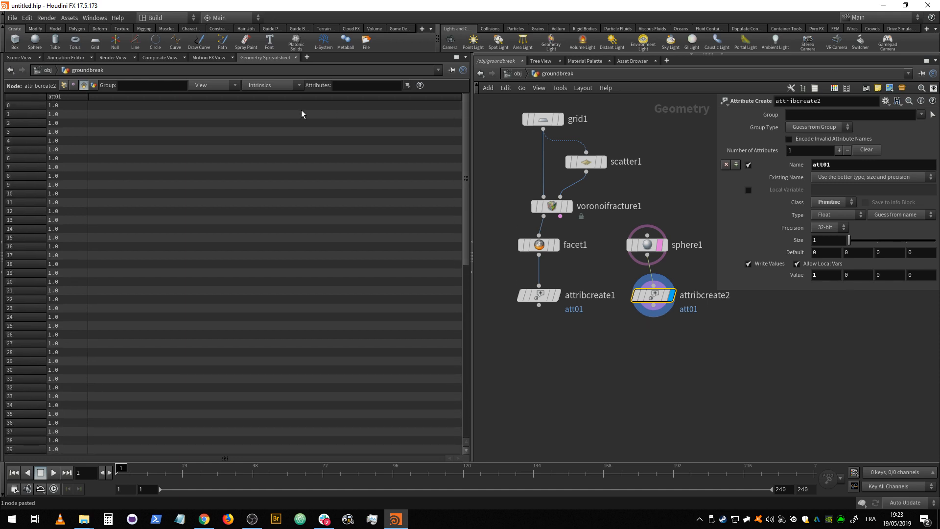
# Return to the 3D scene view inside the groundbreak network and frame the sphere
pyautogui.click(49, 71)
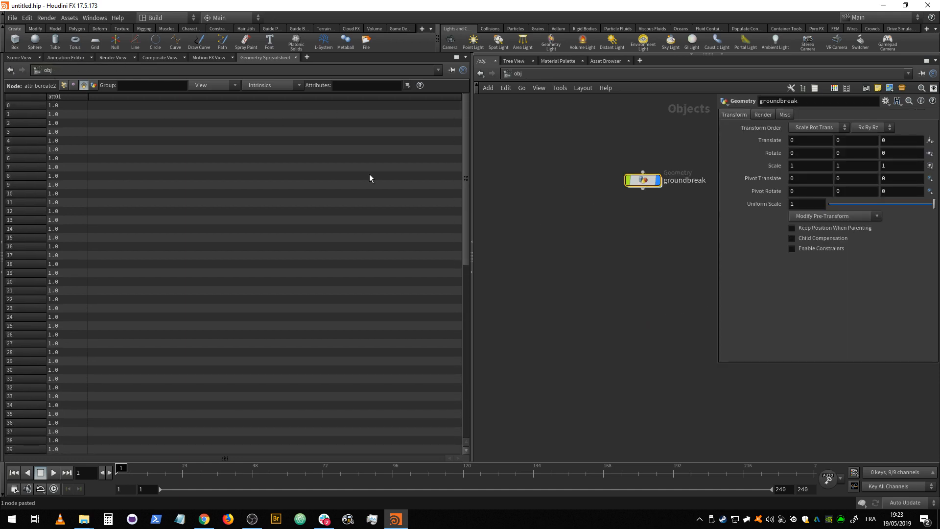
pyautogui.click(37, 59)
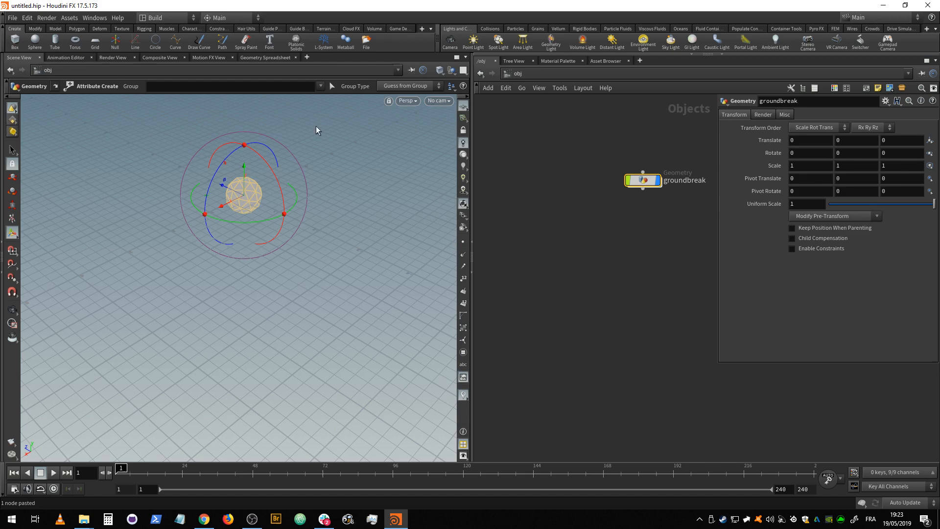
pyautogui.doubleClick(641, 181)
pyautogui.keyDown('alt'); pyautogui.moveTo(251, 181); pyautogui.dragTo(268, 197, button='right'); pyautogui.keyUp('alt')
pyautogui.keyDown('alt'); pyautogui.moveTo(268, 197); pyautogui.dragTo(279, 250, button='middle'); pyautogui.keyUp('alt')
pyautogui.keyDown('alt'); pyautogui.moveTo(279, 251); pyautogui.dragTo(272, 244, button='right'); pyautogui.keyUp('alt')
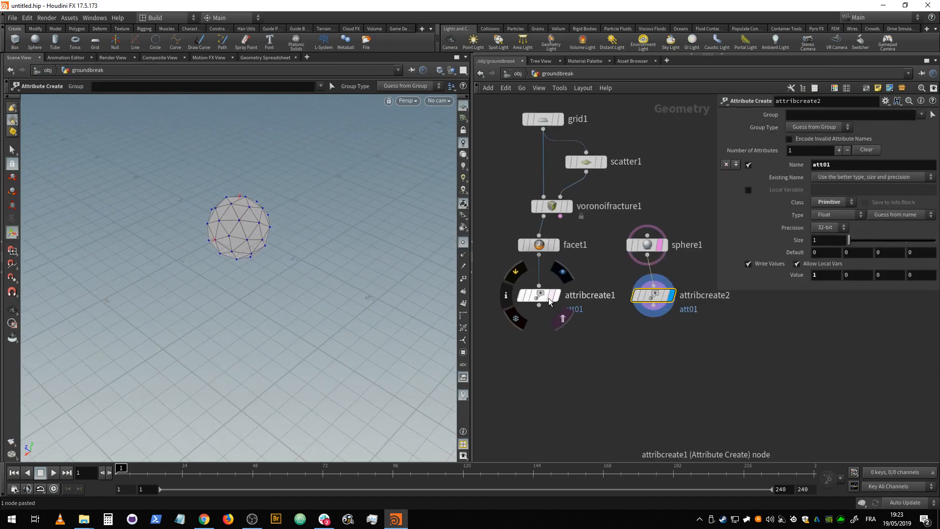
# Display the ground's Attribute Create output and show the sphere's Attribute Create node as a template
pyautogui.click(562, 319)
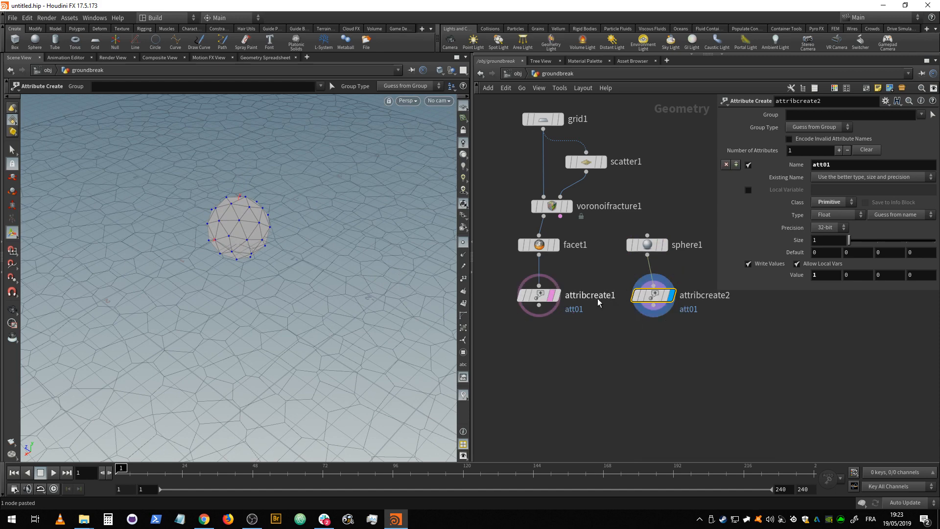
pyautogui.click(556, 297)
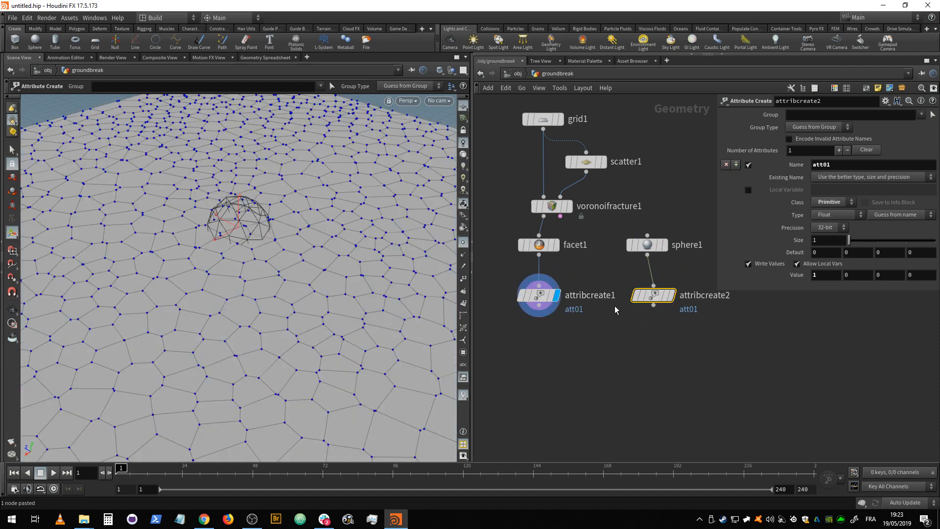
pyautogui.click(677, 318)
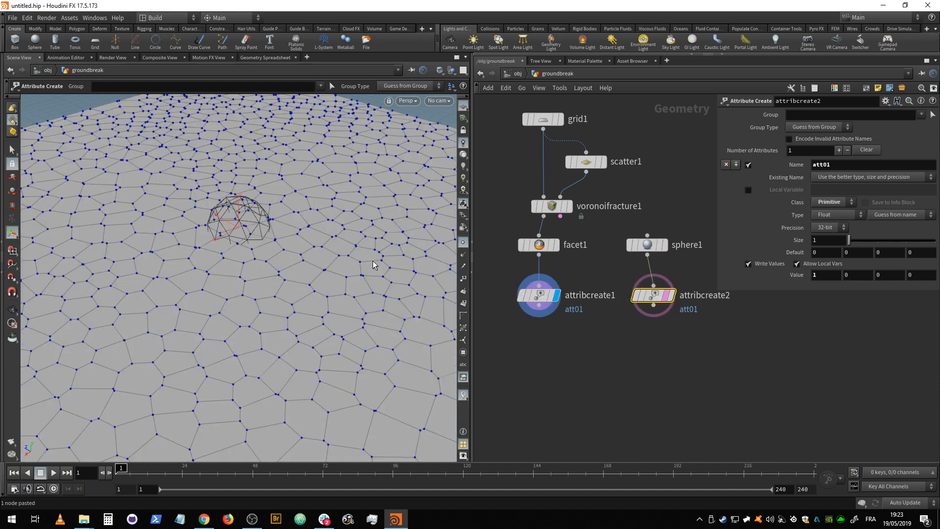
pyautogui.press('Escape')
pyautogui.moveTo(336, 290)
pyautogui.mouseDown()
pyautogui.moveTo(335, 303)
pyautogui.moveTo(330, 279)
pyautogui.mouseUp()
pyautogui.press('Return')
# Add an Attribute Transfer node below the two Attribute Create nodes
pyautogui.moveTo(654, 300)
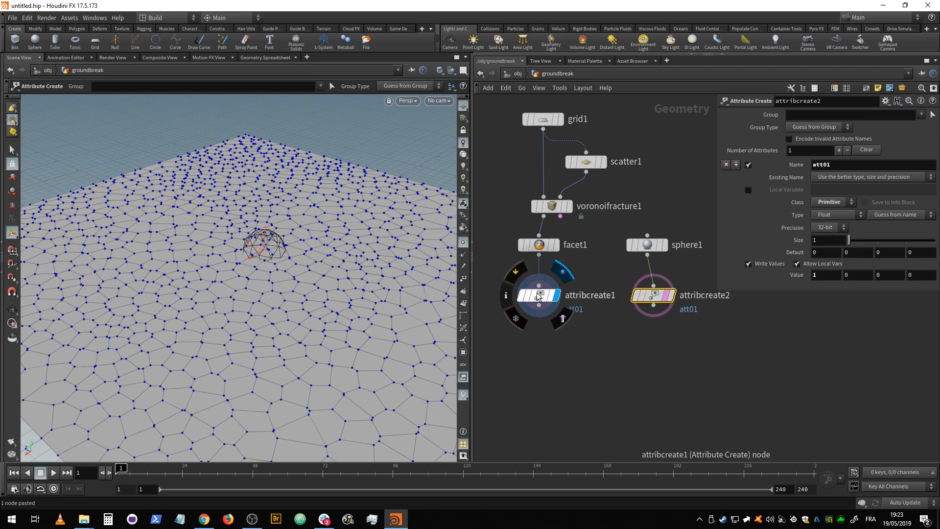
pyautogui.press('Tab')
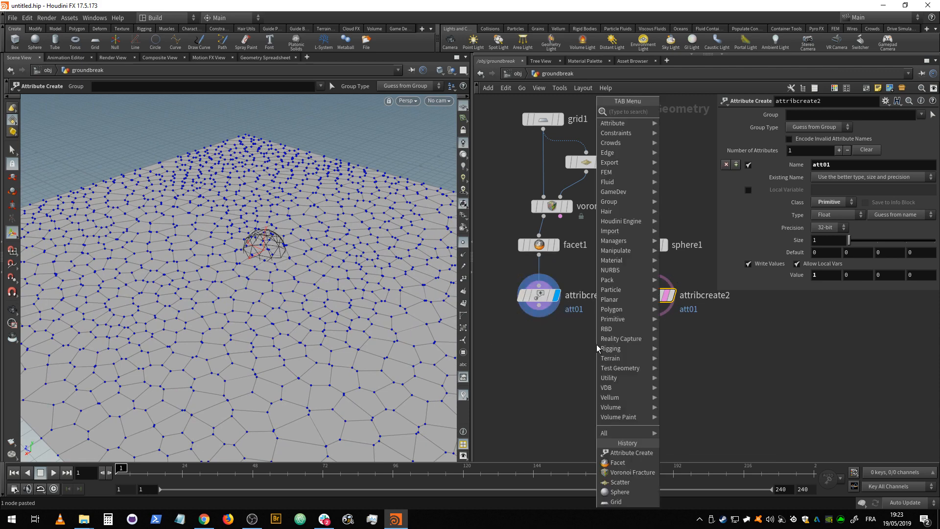
pyautogui.write('attr')
pyautogui.moveTo(616, 251)
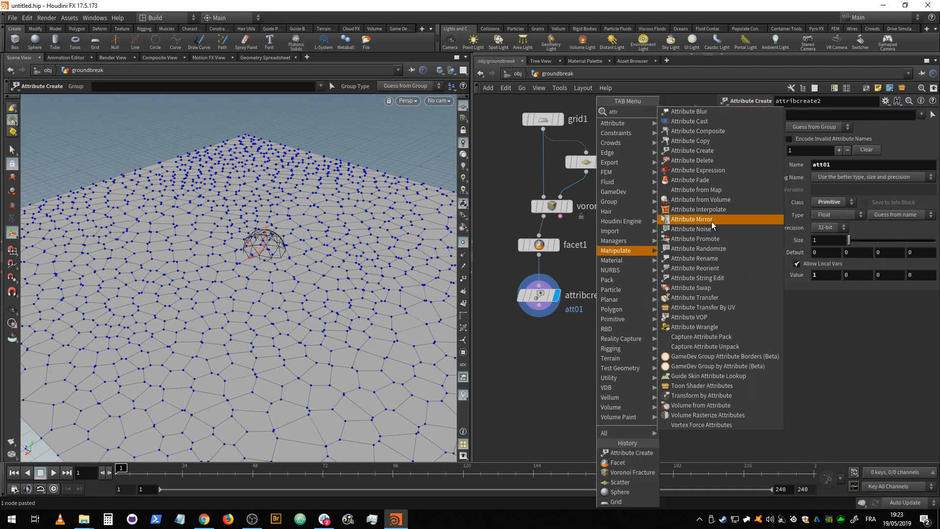
pyautogui.click(703, 298)
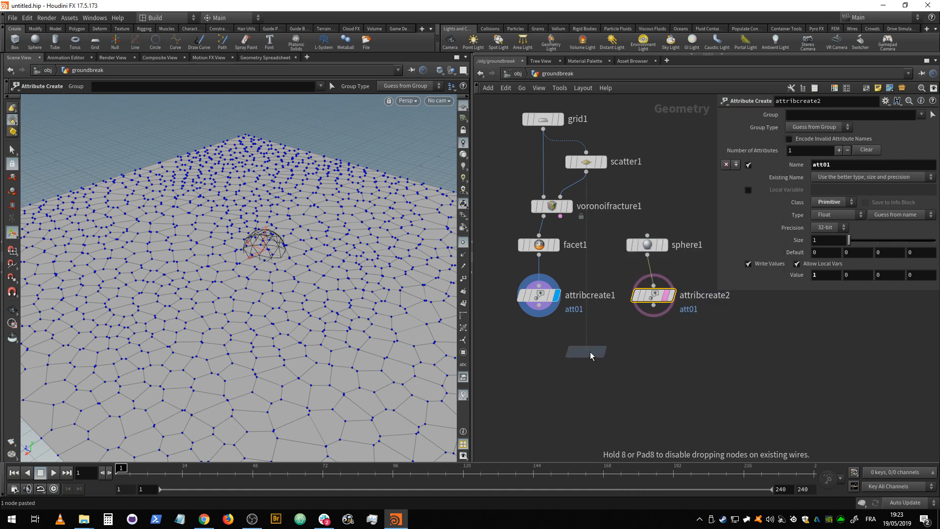
pyautogui.click(590, 352)
# Connect the ground's attribute node to the transfer's first input and the sphere's to the second, and display the transfer
pyautogui.moveTo(539, 305); pyautogui.dragTo(579, 341)
pyautogui.moveTo(654, 306); pyautogui.dragTo(594, 362)
pyautogui.click(612, 362)
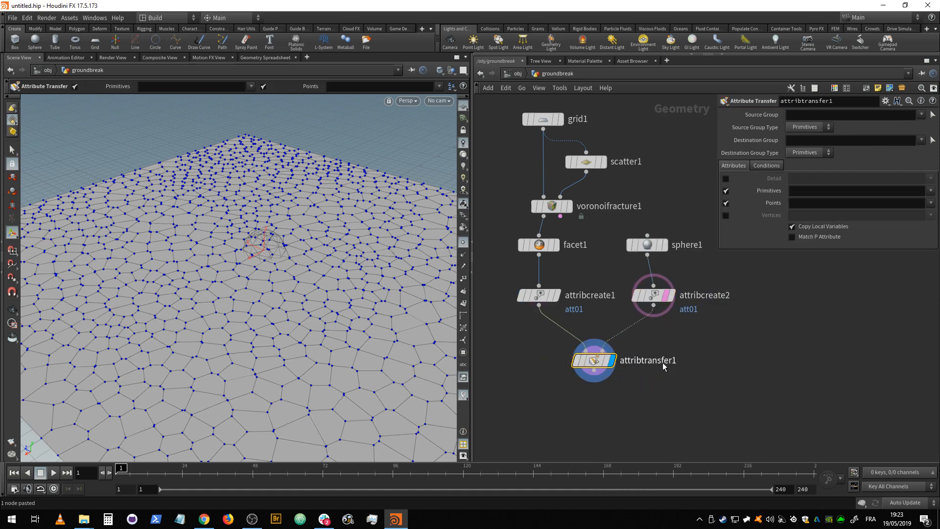
# Turn off the template display of the sphere's Attribute Create node
pyautogui.moveTo(663, 366); pyautogui.dragTo(672, 340, button='middle')
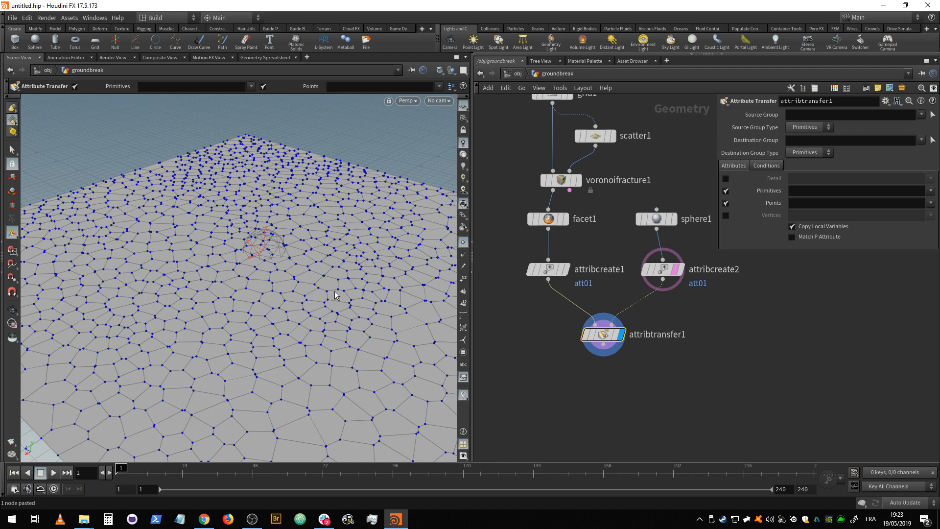
pyautogui.moveTo(718, 314); pyautogui.dragTo(700, 297, button='middle')
pyautogui.click(654, 257)
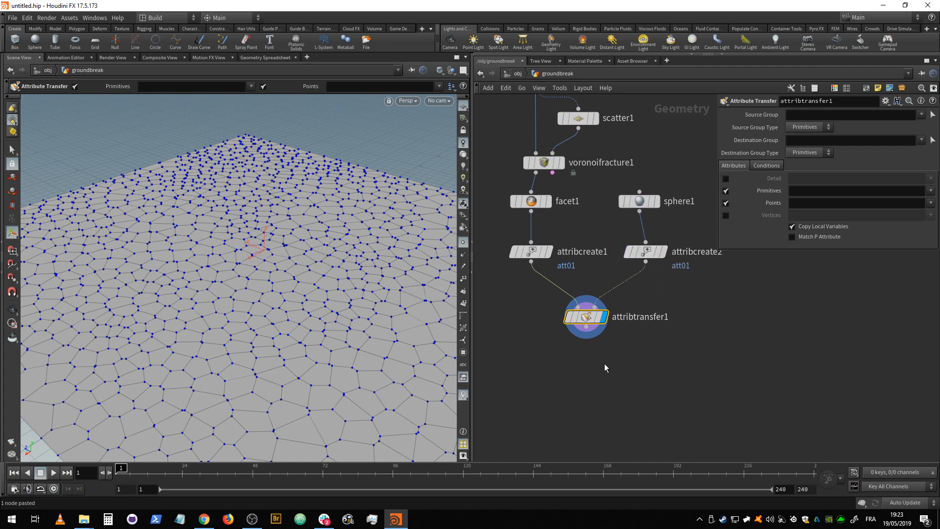
pyautogui.moveTo(597, 348)
pyautogui.mouseDown(button='middle')
pyautogui.moveTo(604, 333)
pyautogui.moveTo(599, 345)
pyautogui.mouseUp(button='middle')
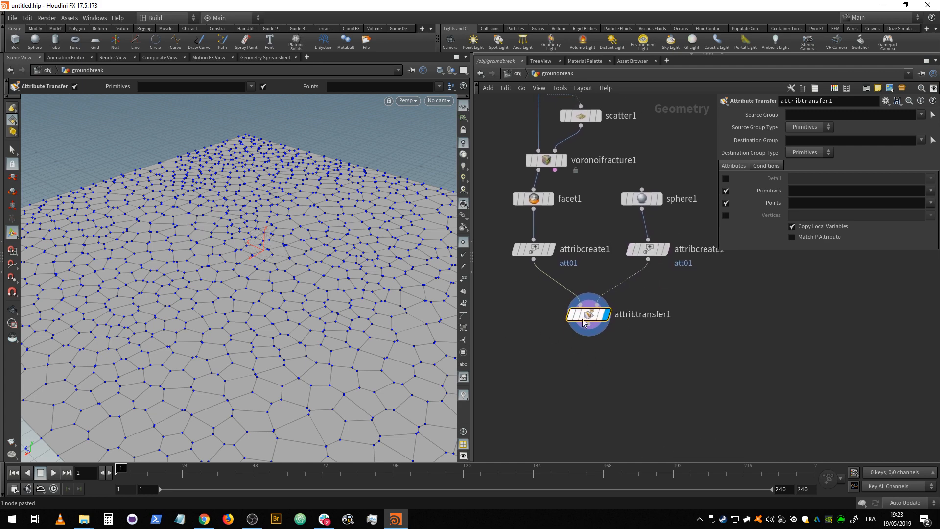
# Examine the transferred att01 values sorted in the geometry spreadsheet, along with the Attribute Transfer's conditions, and return to the scene view
pyautogui.click(272, 57)
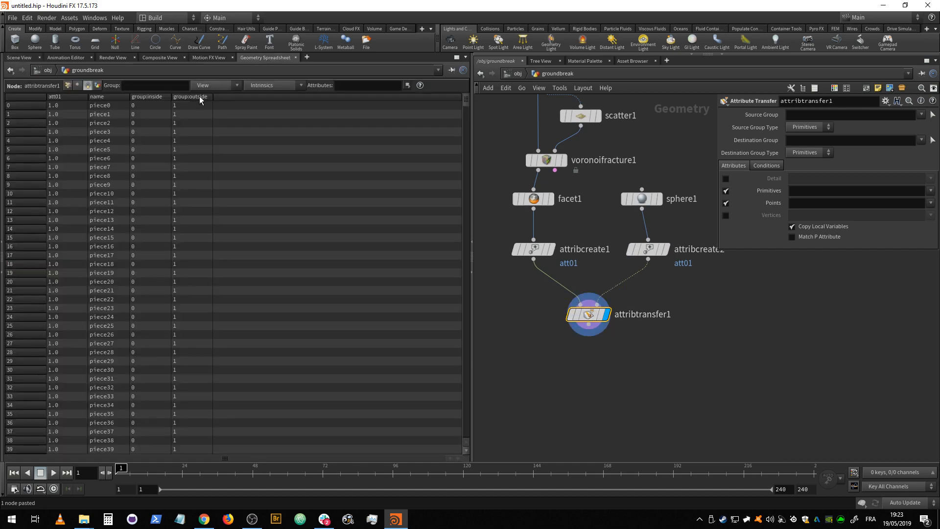
pyautogui.click(61, 97)
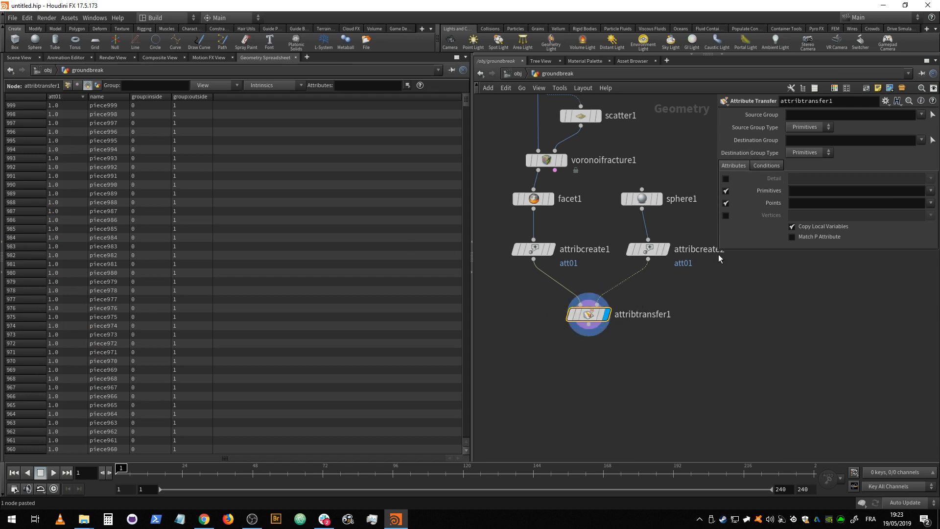
pyautogui.click(650, 248)
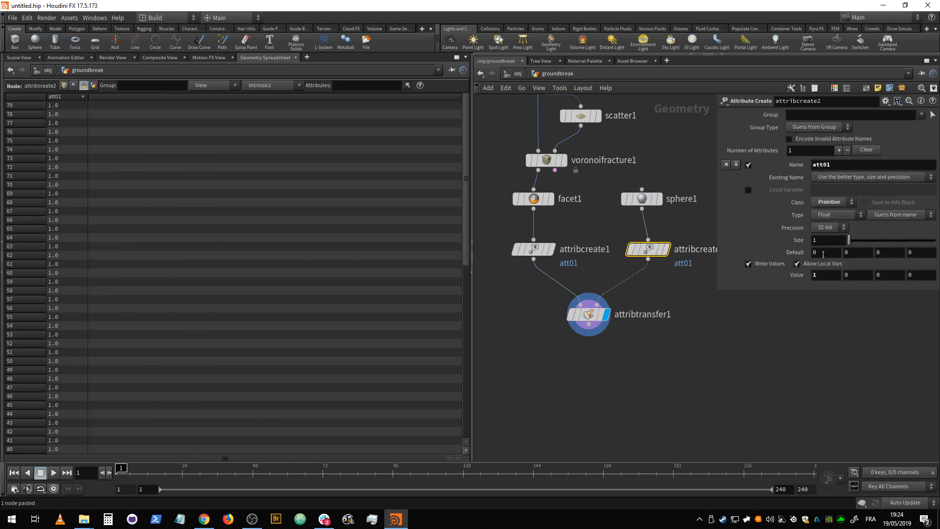
pyautogui.click(588, 314)
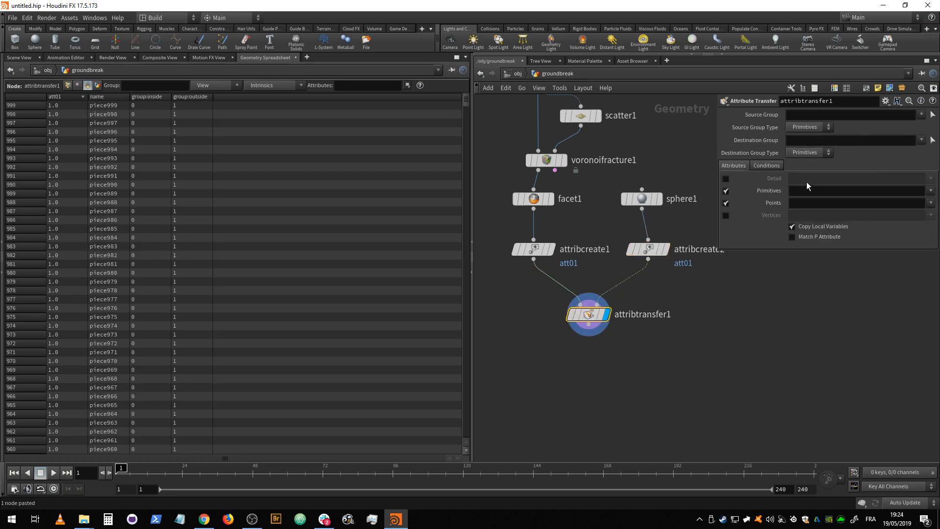
pyautogui.click(771, 167)
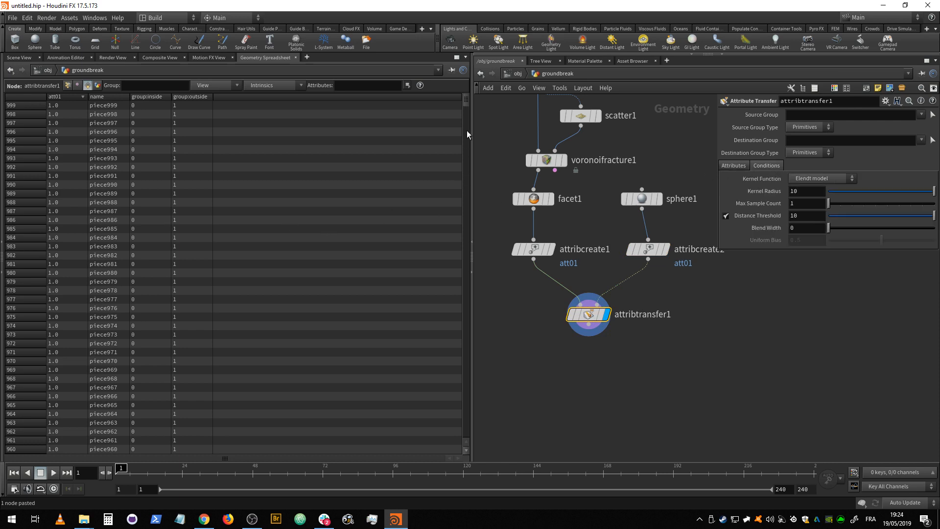
pyautogui.moveTo(463, 103); pyautogui.dragTo(495, 90)
pyautogui.click(12, 59)
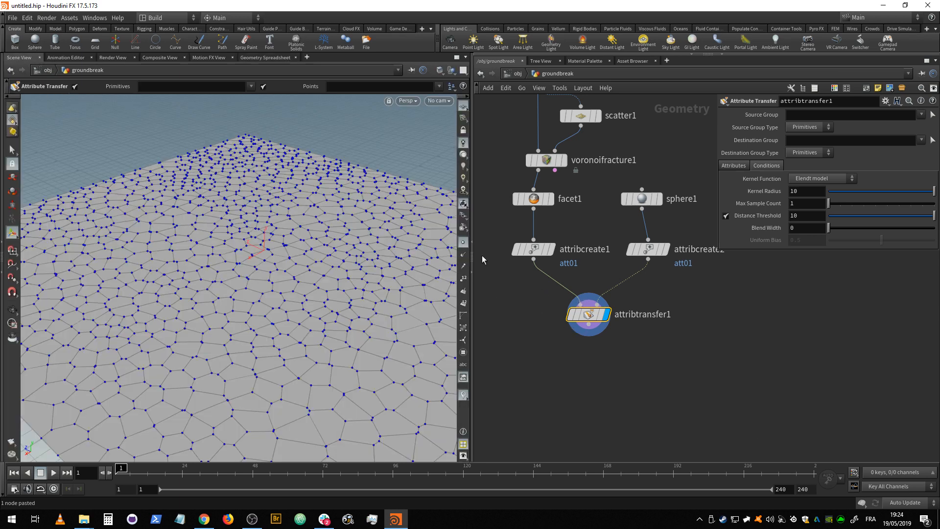
# Add a Visualize node below the Attribute Transfer node, connect it to the transfer's output and display it
pyautogui.press('Tab')
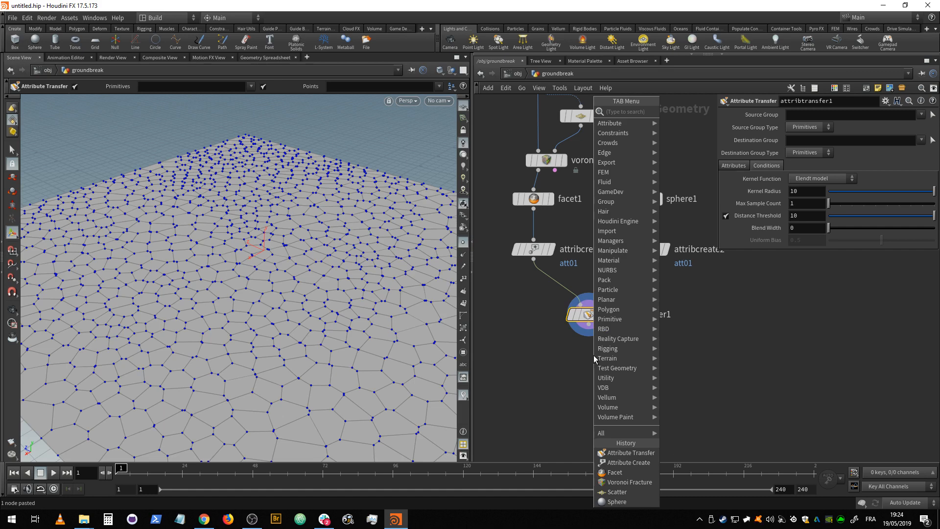
pyautogui.write('visu')
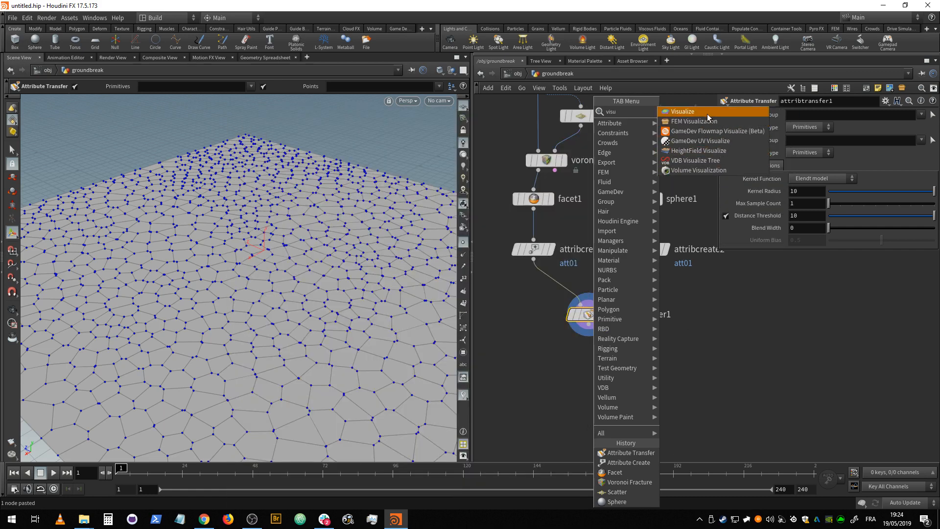
pyautogui.click(706, 111)
pyautogui.click(582, 370)
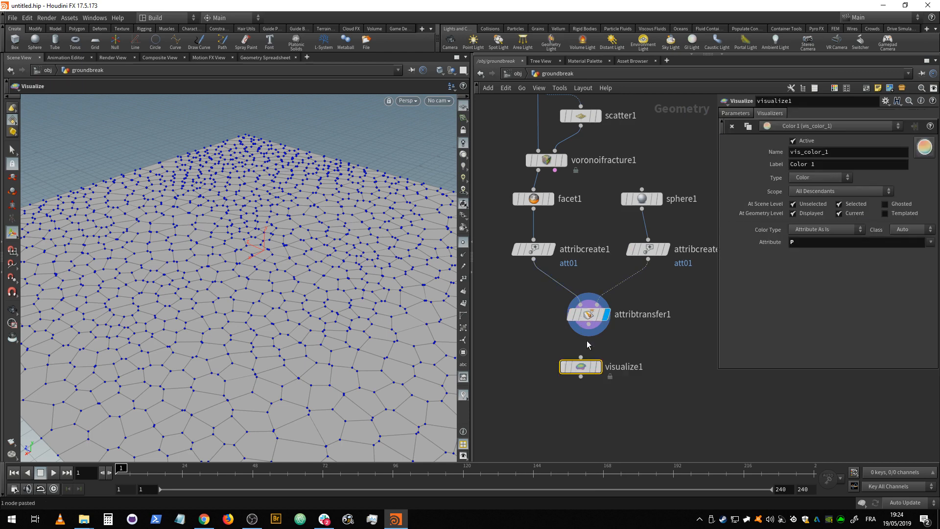
pyautogui.moveTo(583, 369); pyautogui.dragTo(522, 365)
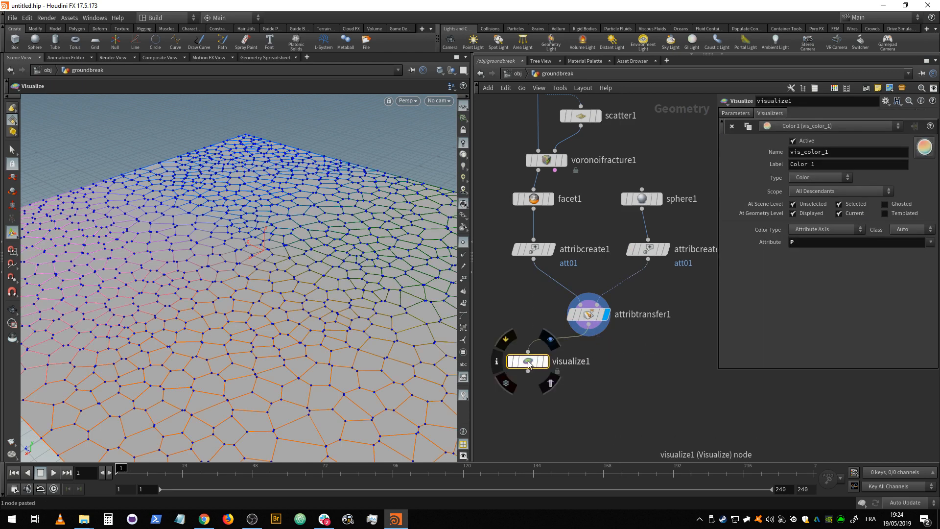
pyautogui.click(537, 363)
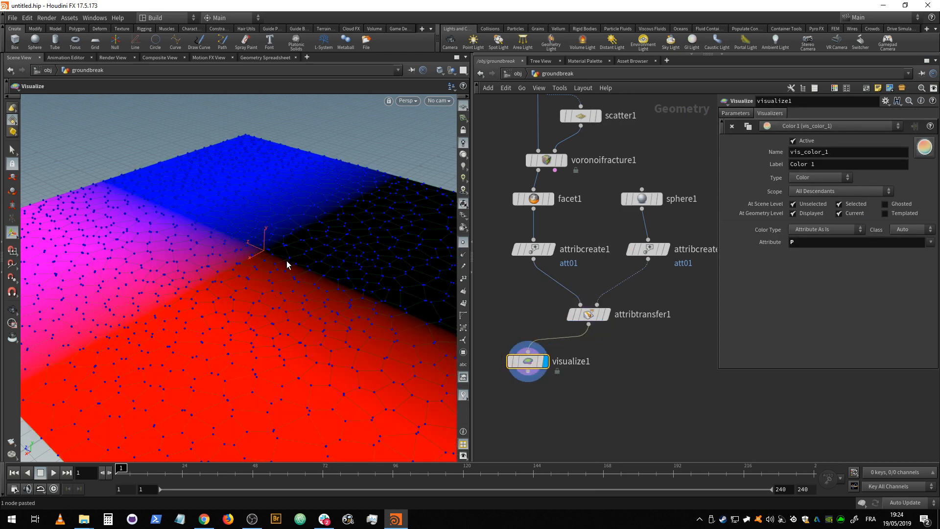
pyautogui.scroll(-3, 293, 267)
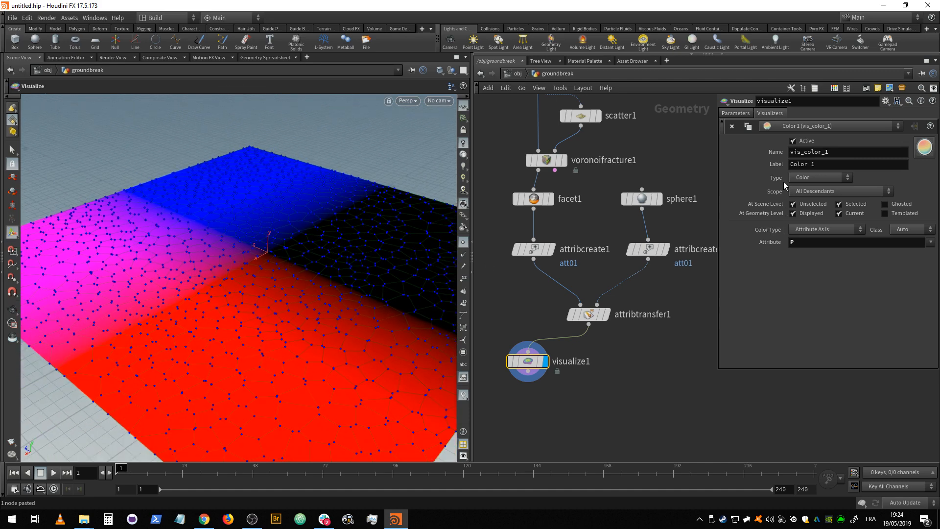
# Set the Visualize node's color visualizer to the Primitive class and the att01 attribute
pyautogui.moveTo(790, 247); pyautogui.dragTo(774, 284)
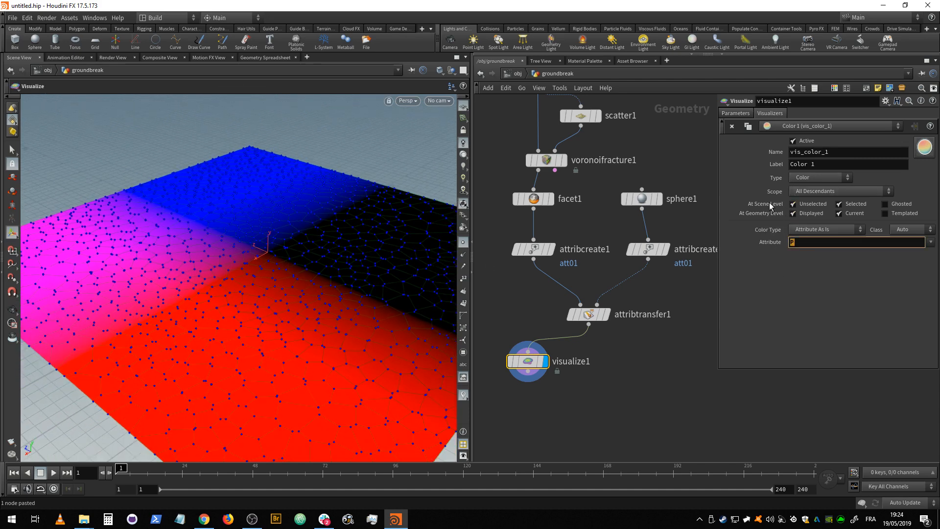
pyautogui.click(742, 115)
pyautogui.click(776, 113)
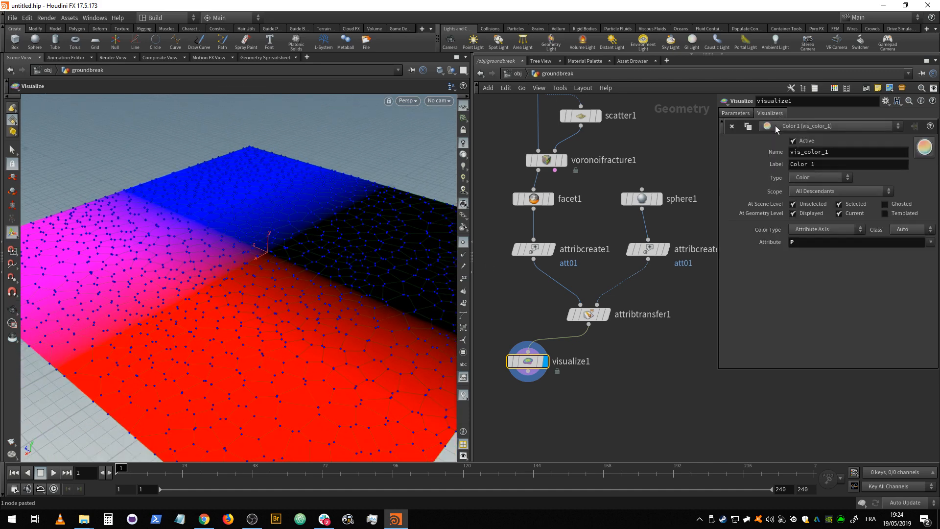
pyautogui.click(909, 236)
pyautogui.click(905, 265)
pyautogui.write('att01')
pyautogui.press('Return')
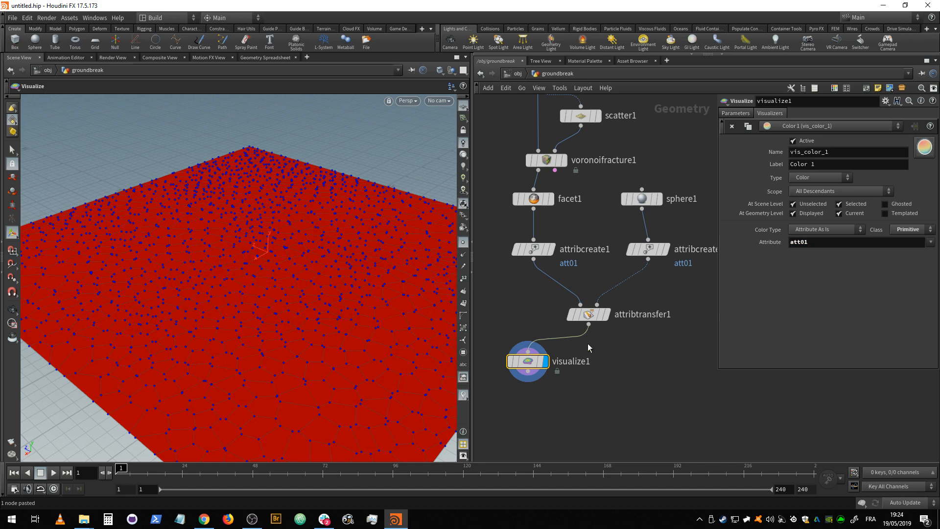
# Align the sphere's Attribute Create node directly beneath the sphere node in the network
pyautogui.click(679, 323)
pyautogui.moveTo(652, 257); pyautogui.dragTo(645, 255)
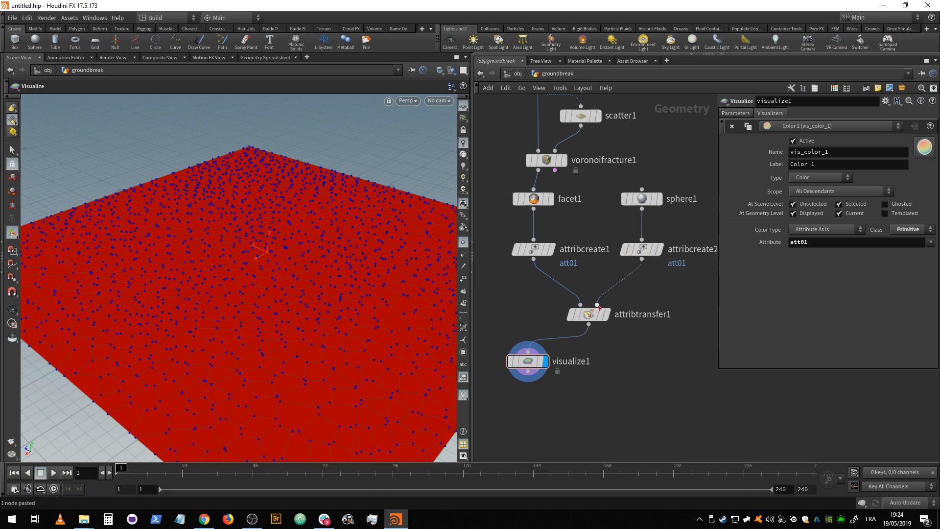
pyautogui.moveTo(536, 251)
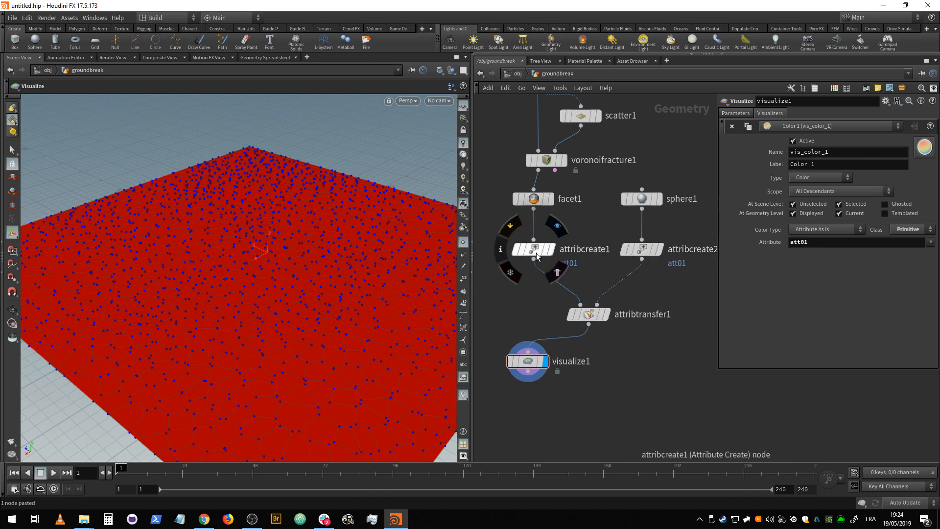
pyautogui.moveTo(588, 315)
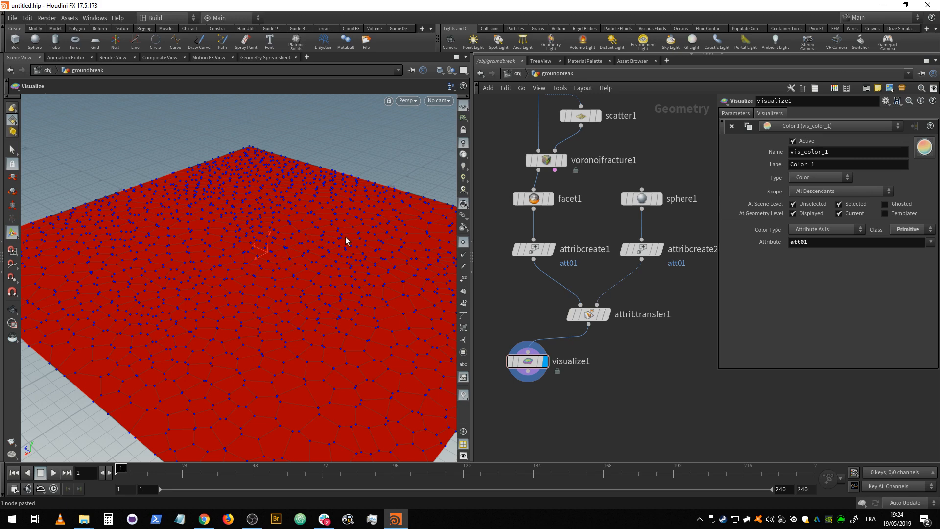
# Set the Attribute Transfer's Distance Threshold to 0.88 and its Blend Width to 1.71
pyautogui.click(590, 316)
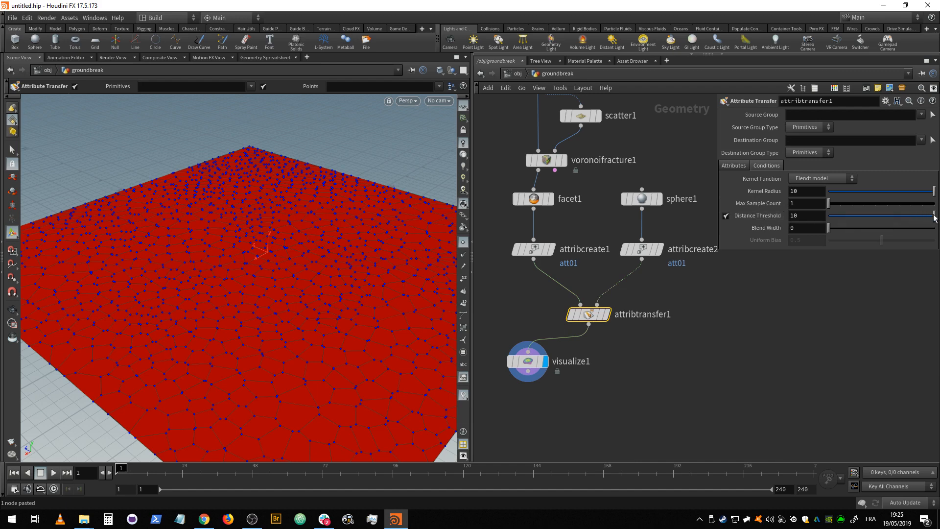
pyautogui.moveTo(934, 217); pyautogui.dragTo(837, 217)
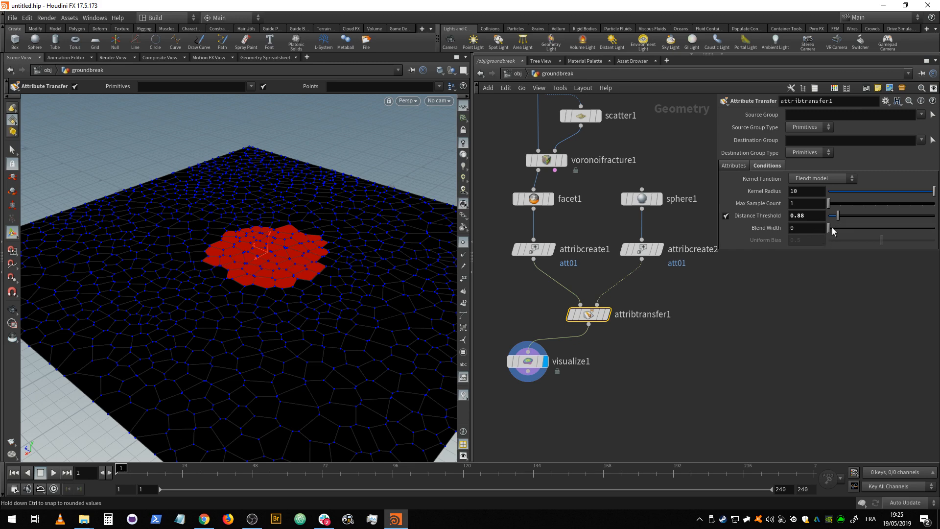
pyautogui.moveTo(829, 229)
pyautogui.mouseDown()
pyautogui.moveTo(857, 230)
pyautogui.moveTo(829, 230)
pyautogui.moveTo(848, 231)
pyautogui.mouseUp()
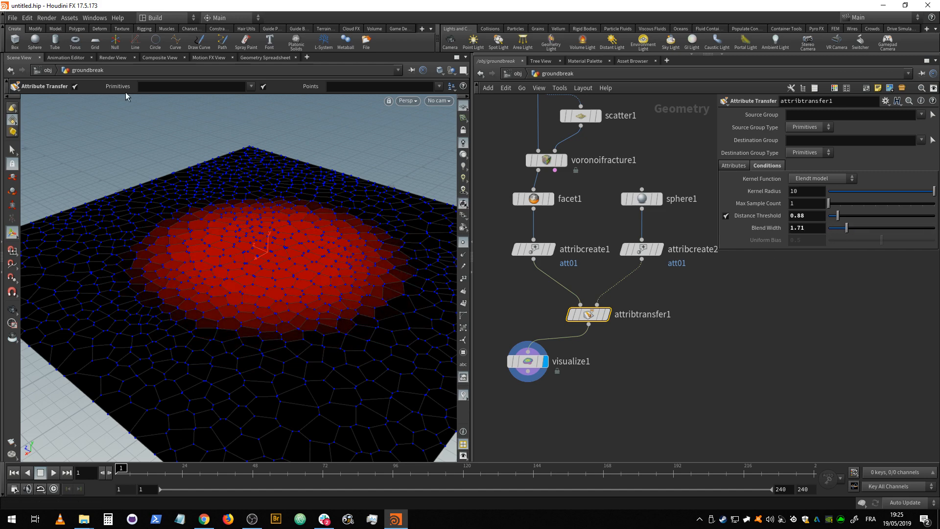
# Examine the blended att01 values of the pieces in the geometry spreadsheet and return to the scene view
pyautogui.click(274, 58)
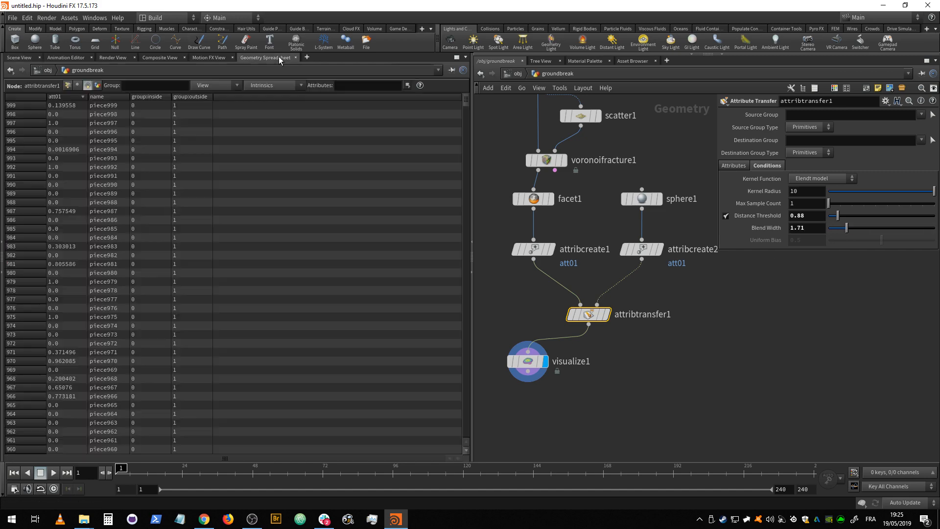
pyautogui.click(62, 96)
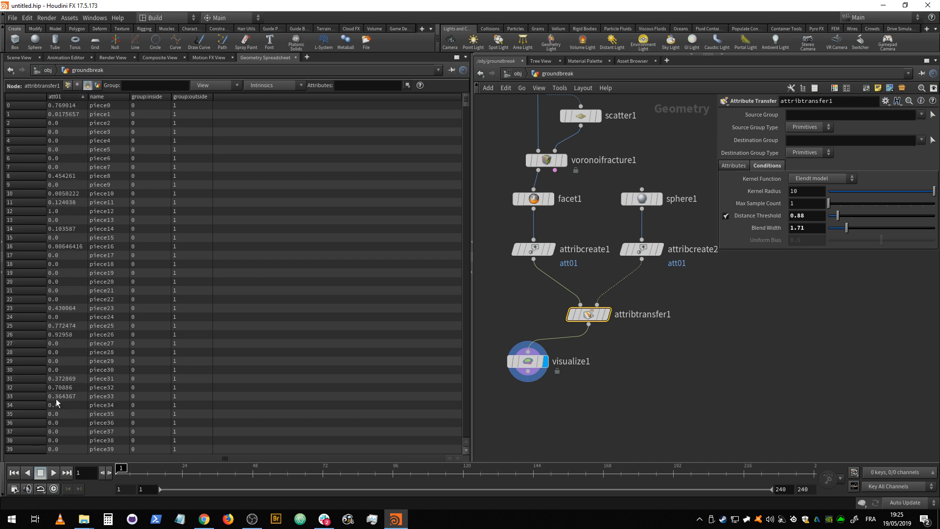
pyautogui.click(47, 70)
pyautogui.click(24, 57)
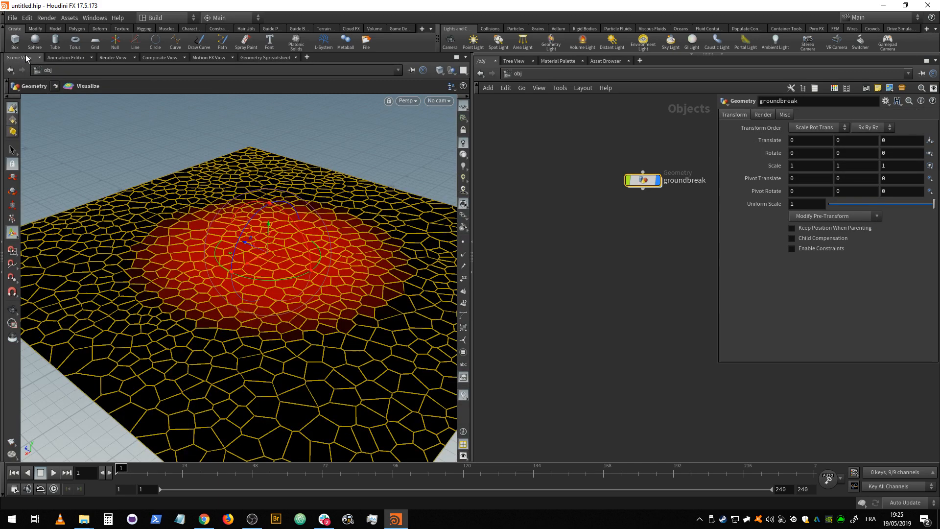
# Re-enter the groundbreak geometry network and set the Attribute Transfer's Distance Threshold to 0.19
pyautogui.doubleClick(645, 180)
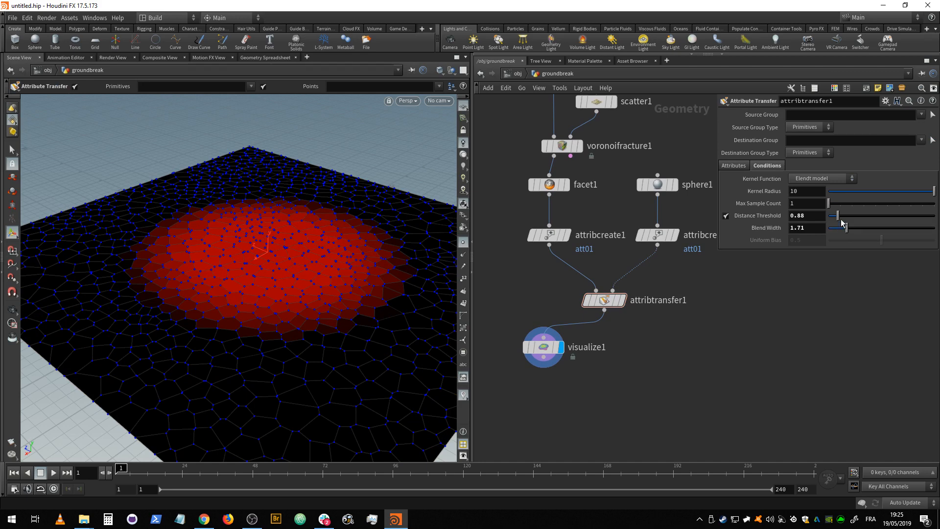
pyautogui.moveTo(838, 217); pyautogui.dragTo(831, 229)
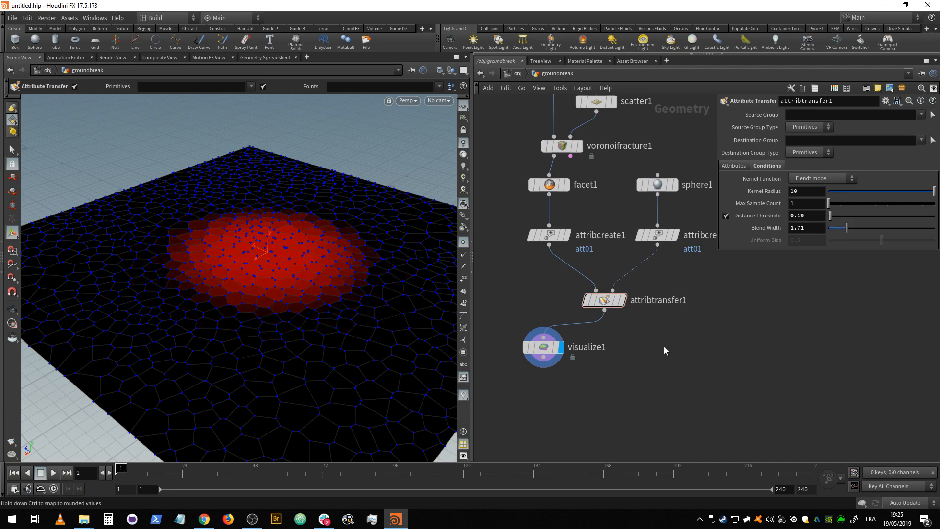
# Insert a Transform node between the sphere's Attribute Create node and the Attribute Transfer's second input
pyautogui.moveTo(678, 292); pyautogui.dragTo(660, 333, button='middle')
pyautogui.press('Tab')
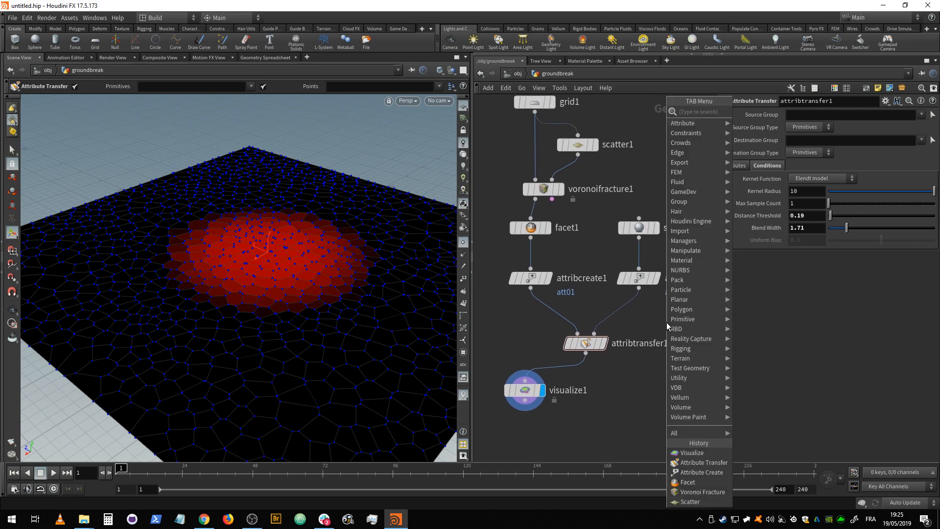
pyautogui.moveTo(680, 123)
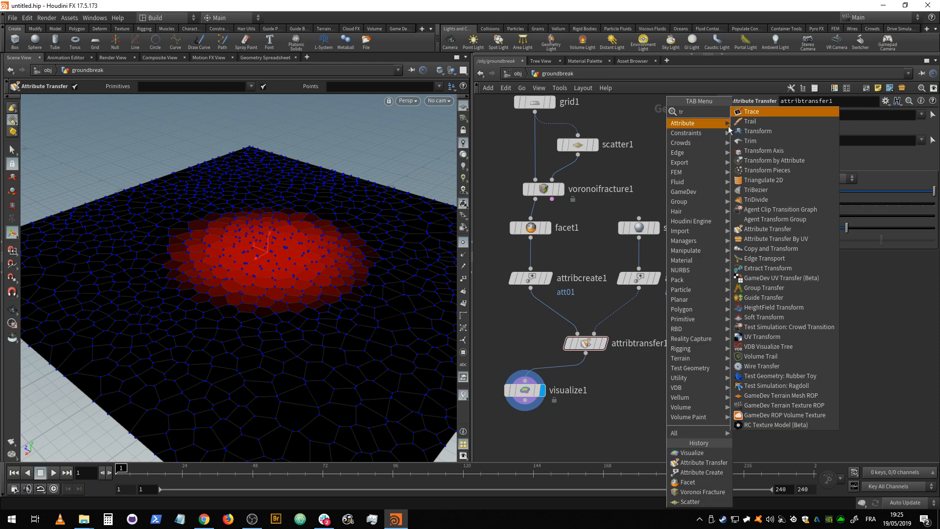
pyautogui.click(764, 134)
pyautogui.click(630, 311)
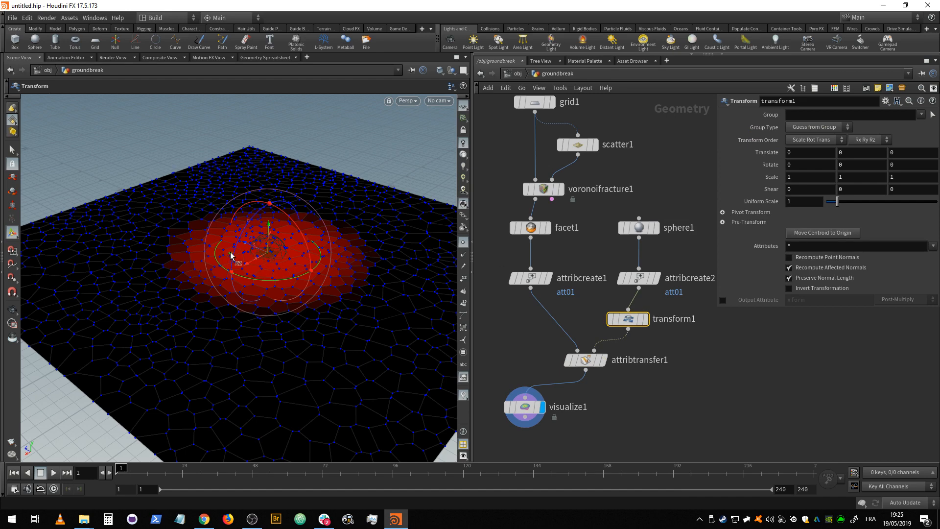
# Try moving the sphere across the ground about 0.45 in X and -0.30 in Z, and undo the move
pyautogui.moveTo(231, 258)
pyautogui.mouseDown()
pyautogui.moveTo(285, 280)
pyautogui.moveTo(288, 220)
pyautogui.moveTo(178, 179)
pyautogui.moveTo(37, 182)
pyautogui.moveTo(136, 245)
pyautogui.moveTo(203, 321)
pyautogui.moveTo(274, 330)
pyautogui.moveTo(257, 246)
pyautogui.moveTo(193, 319)
pyautogui.moveTo(226, 268)
pyautogui.mouseUp()
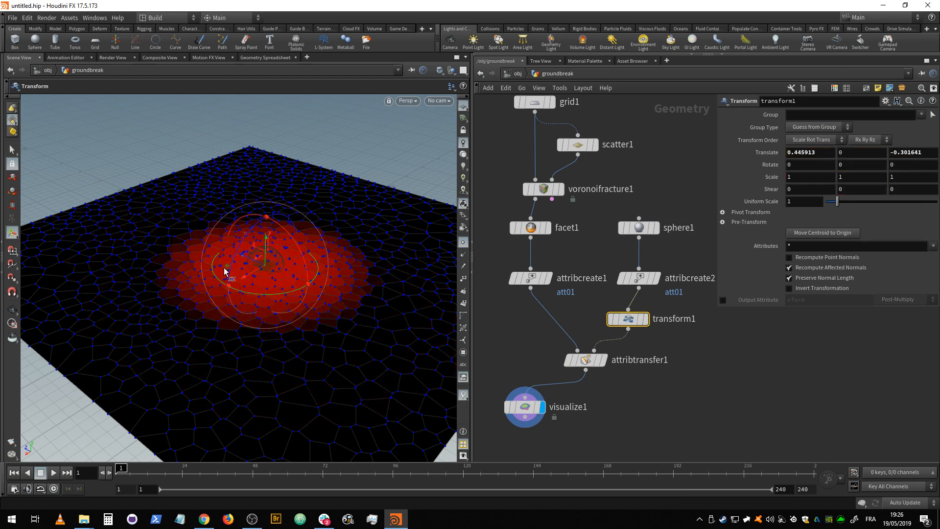
pyautogui.hotkey('ctrl', 'z')
# Move the Visualize node aside to free space in the network below the Attribute Transfer node
pyautogui.click(661, 392)
pyautogui.moveTo(550, 417); pyautogui.dragTo(558, 292, button='middle')
pyautogui.moveTo(533, 282); pyautogui.dragTo(504, 275)
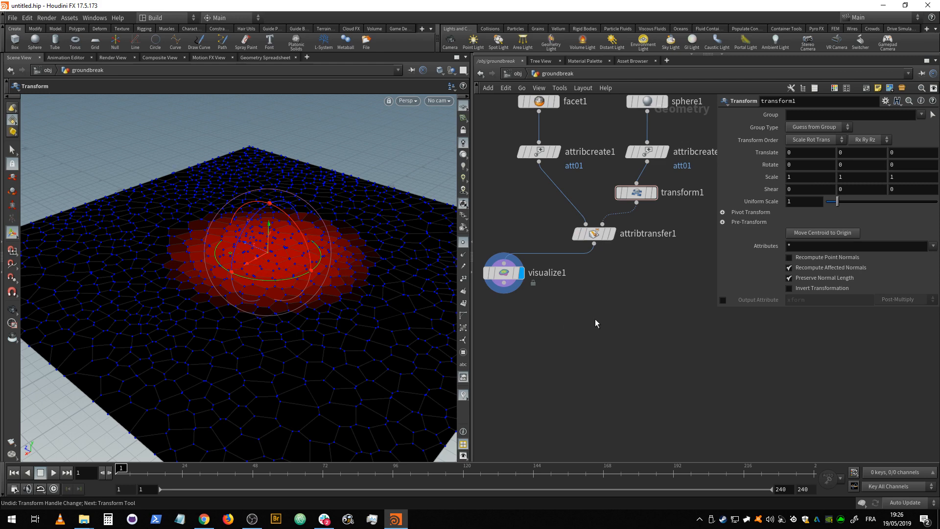
# Add a PolyExtrude node below the Attribute Transfer node, connect it to the transfer's output and display it
pyautogui.scroll(1, 597, 277)
pyautogui.press('Tab')
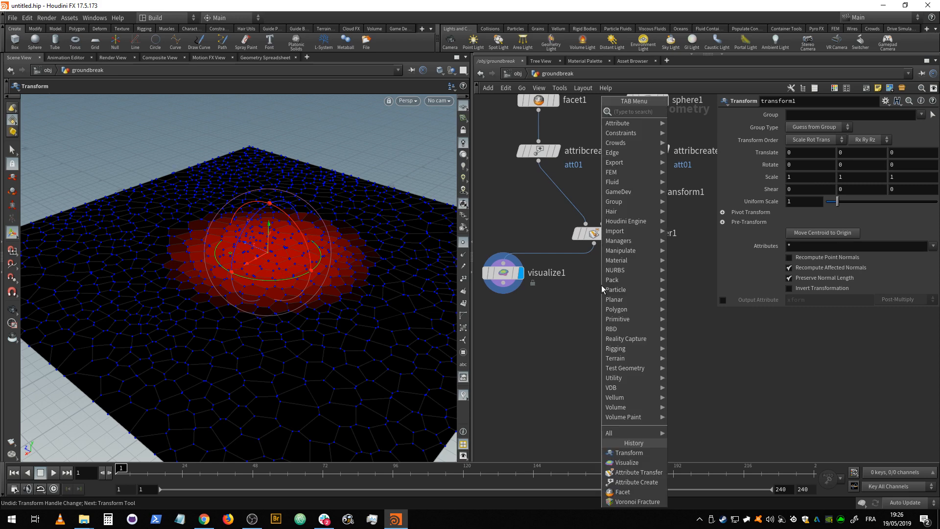
pyautogui.write('pol')
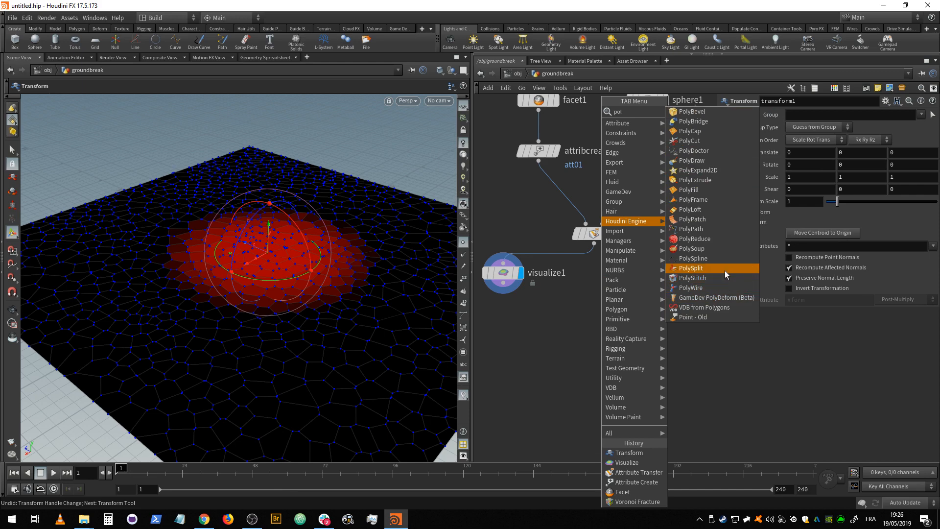
pyautogui.click(695, 179)
pyautogui.click(595, 298)
pyautogui.moveTo(595, 244); pyautogui.dragTo(590, 304)
pyautogui.click(608, 304)
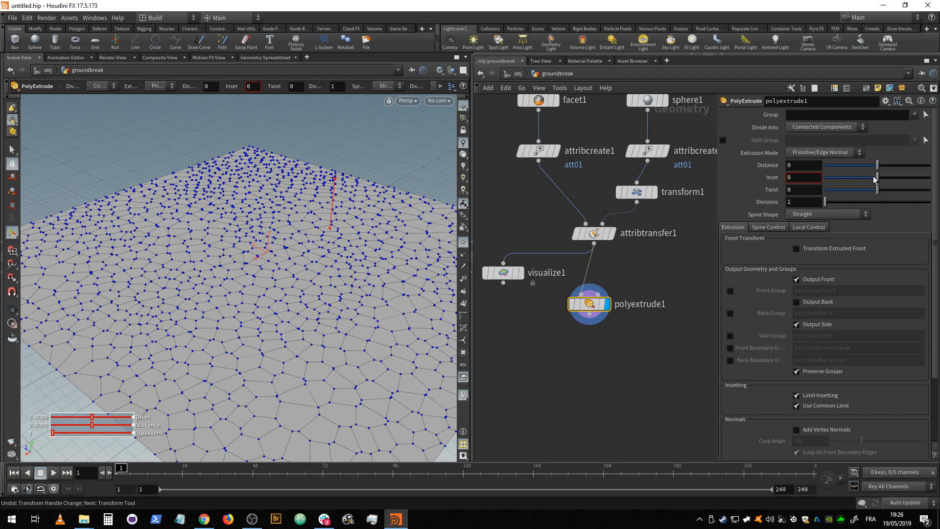
# Set the PolyExtrude's Inset to 1, divide into Individual Elements and disable Output Side
pyautogui.moveTo(873, 176); pyautogui.dragTo(935, 181)
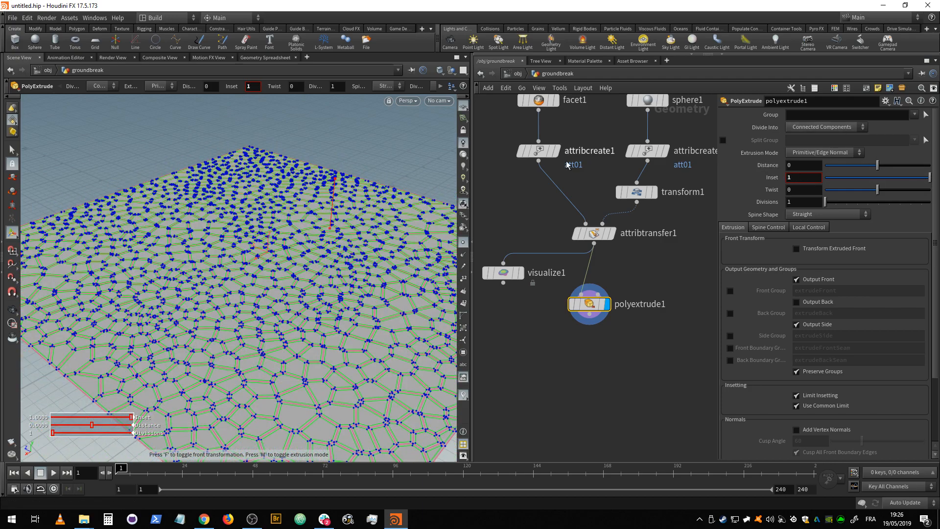
pyautogui.click(830, 127)
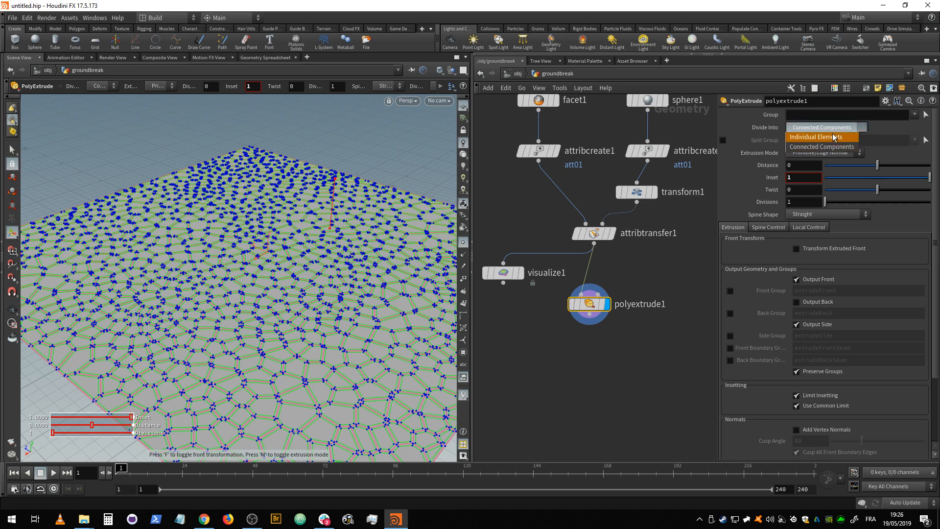
pyautogui.click(835, 140)
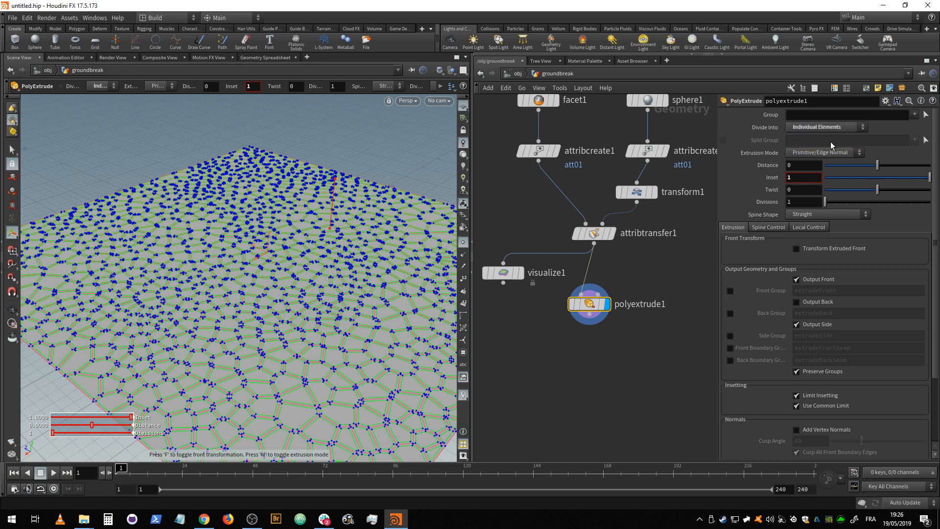
pyautogui.click(815, 326)
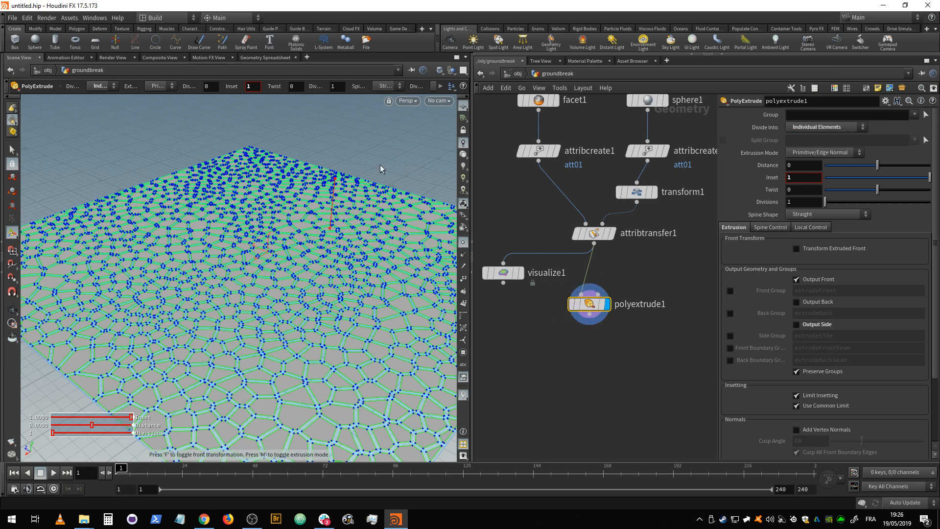
# Examine the gaps between the inset ground pieces up close and from a steeper angle
pyautogui.click(12, 162)
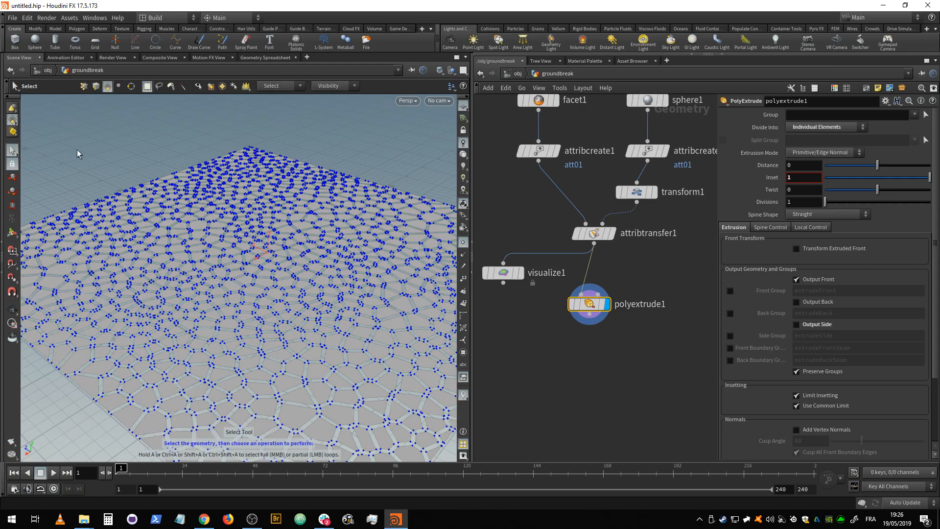
pyautogui.moveTo(312, 297); pyautogui.dragTo(310, 319)
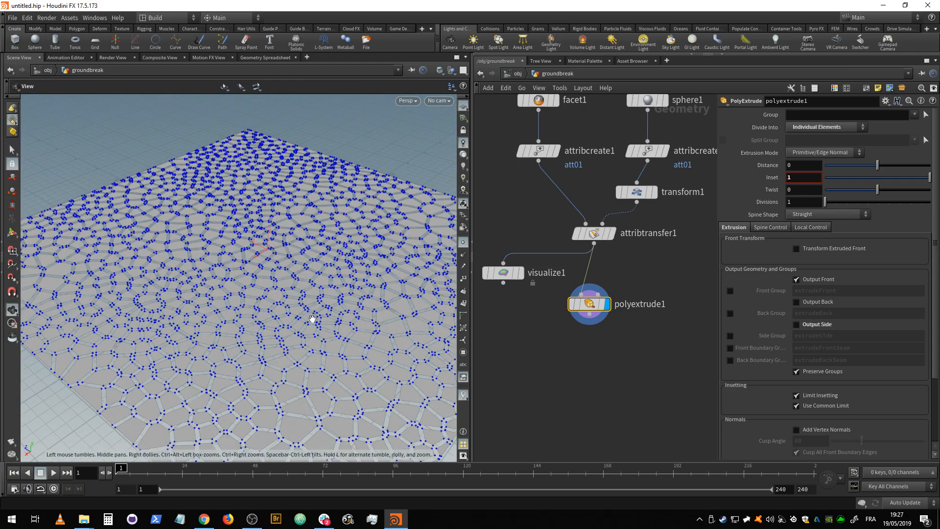
pyautogui.scroll(5, 311, 321)
pyautogui.scroll(4, 310, 323)
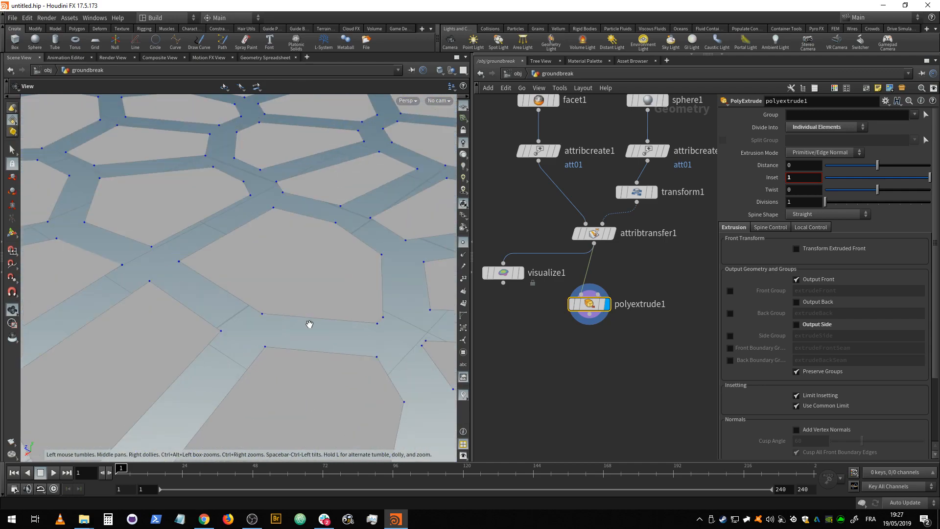
pyautogui.scroll(-10, 310, 324)
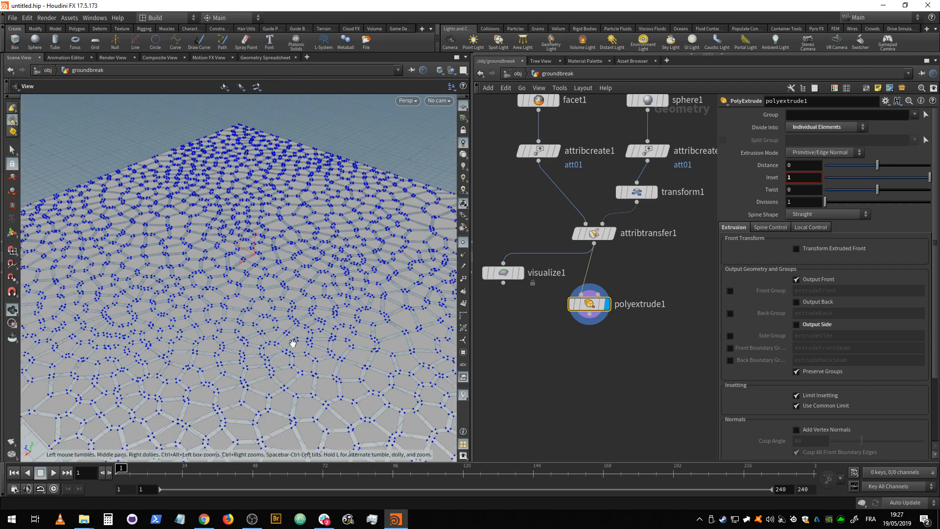
pyautogui.scroll(-2, 292, 343)
pyautogui.moveTo(293, 342); pyautogui.dragTo(299, 291)
pyautogui.moveTo(642, 268); pyautogui.dragTo(645, 303, button='middle')
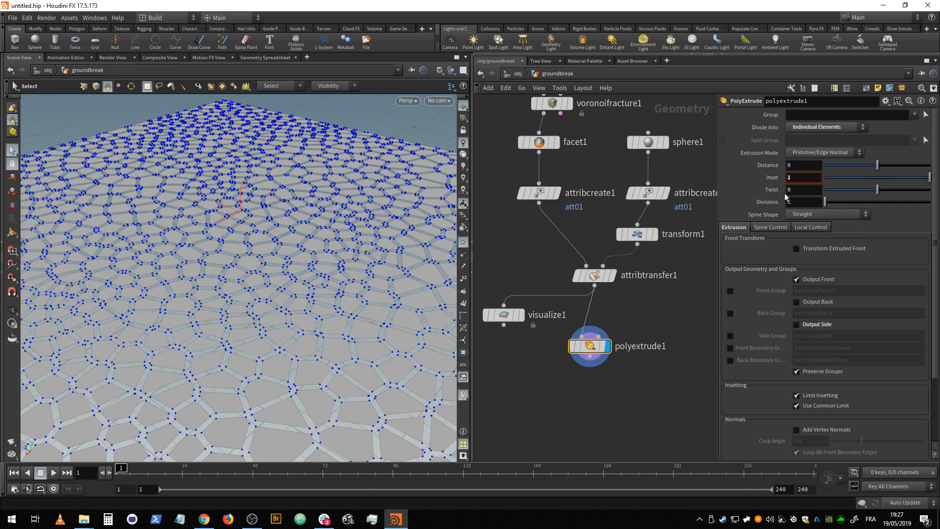
# Enable the PolyExtrude's local Inset Scale and drive it with the att01 attribute
pyautogui.click(809, 227)
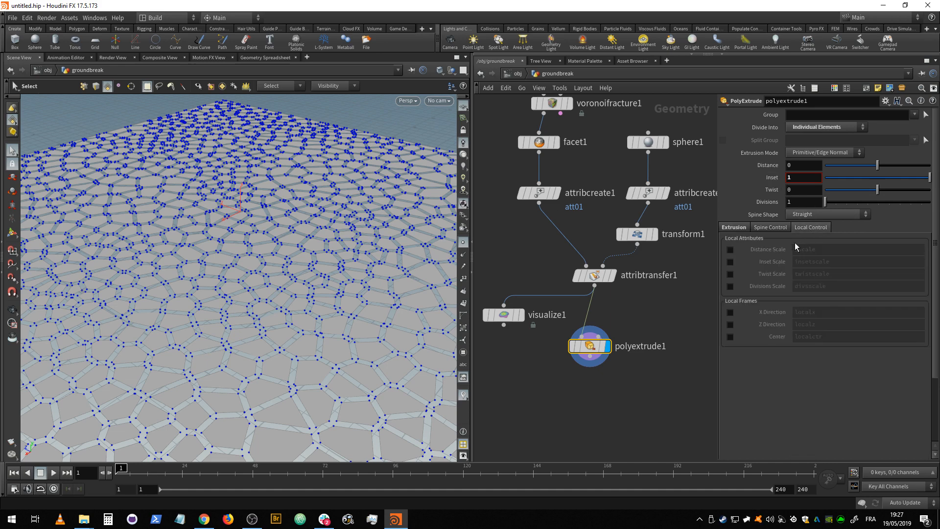
pyautogui.click(730, 262)
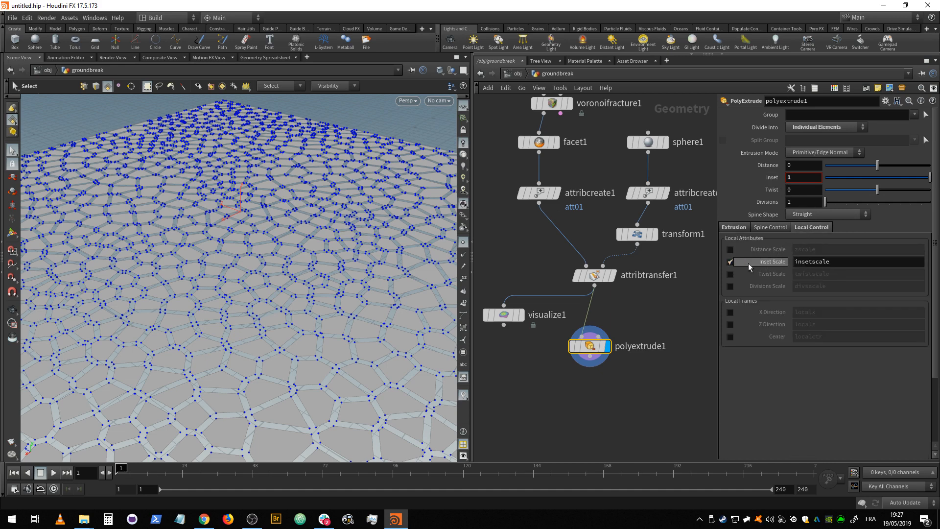
pyautogui.doubleClick(812, 261)
pyautogui.write('att01')
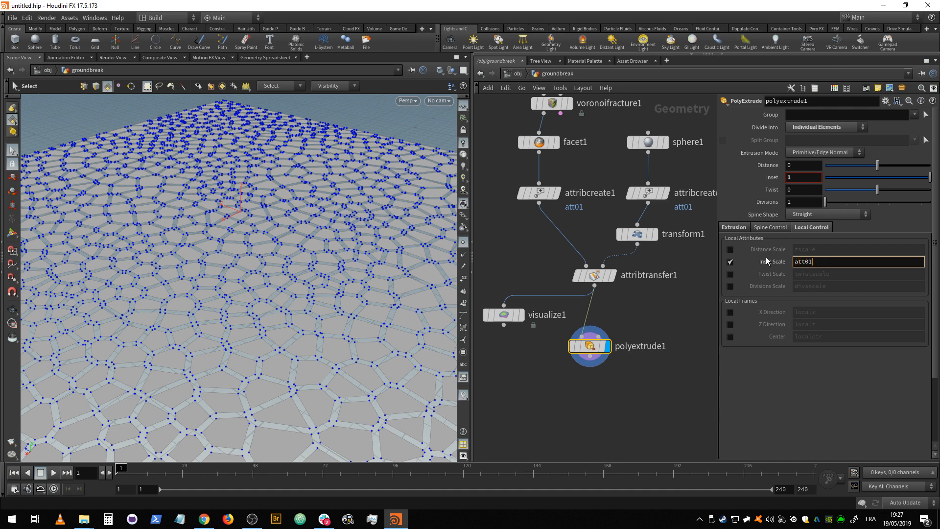
pyautogui.press('Return')
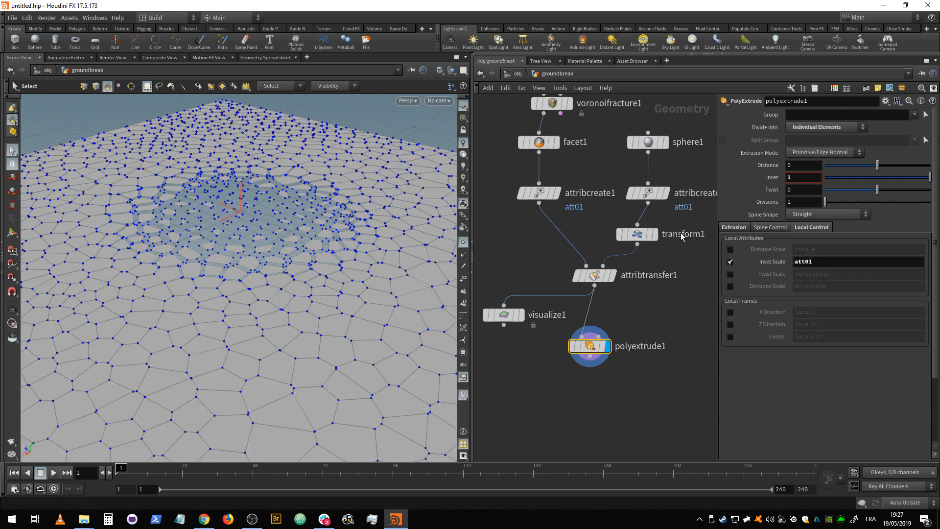
# Move the sphere across the ground with the transform1 node to about 1.14 in X and -1.36 in Z
pyautogui.keyDown('alt'); pyautogui.moveTo(267, 219); pyautogui.dragTo(294, 275); pyautogui.keyUp('alt')
pyautogui.click(640, 236)
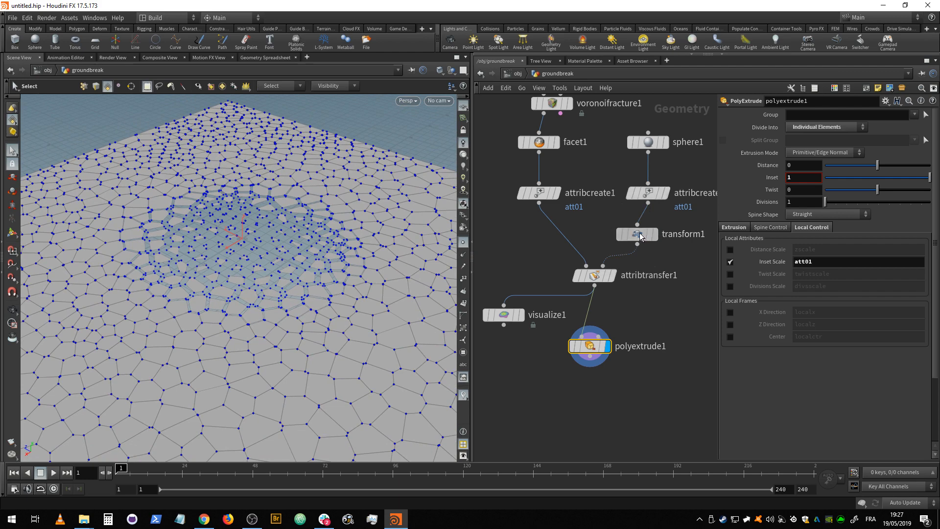
pyautogui.click(12, 232)
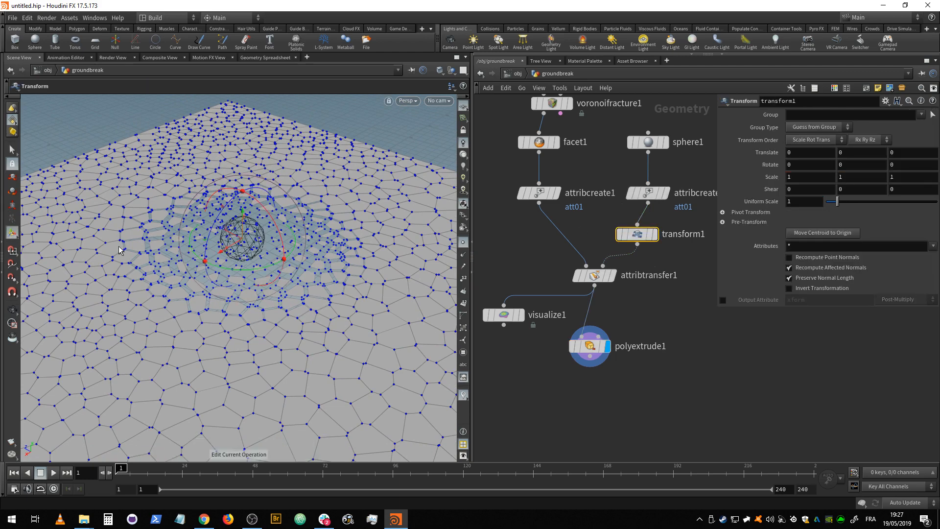
pyautogui.moveTo(204, 242); pyautogui.dragTo(206, 324)
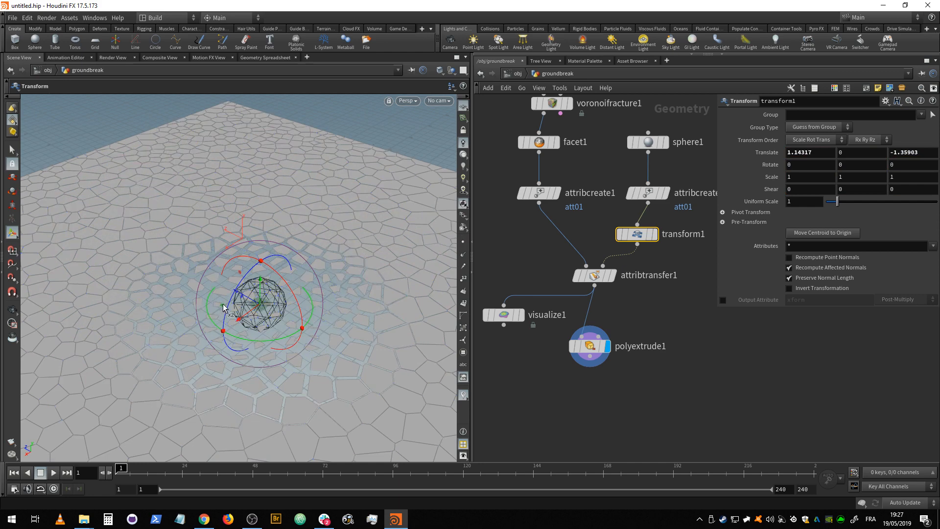
pyautogui.moveTo(224, 308); pyautogui.dragTo(240, 319)
pyautogui.hotkey('ctrl', 'z')
pyautogui.moveTo(300, 313)
pyautogui.keyDown('alt'); pyautogui.mouseDown()
pyautogui.moveTo(311, 342)
pyautogui.moveTo(295, 314)
pyautogui.moveTo(293, 323)
pyautogui.mouseUp(); pyautogui.keyUp('alt')
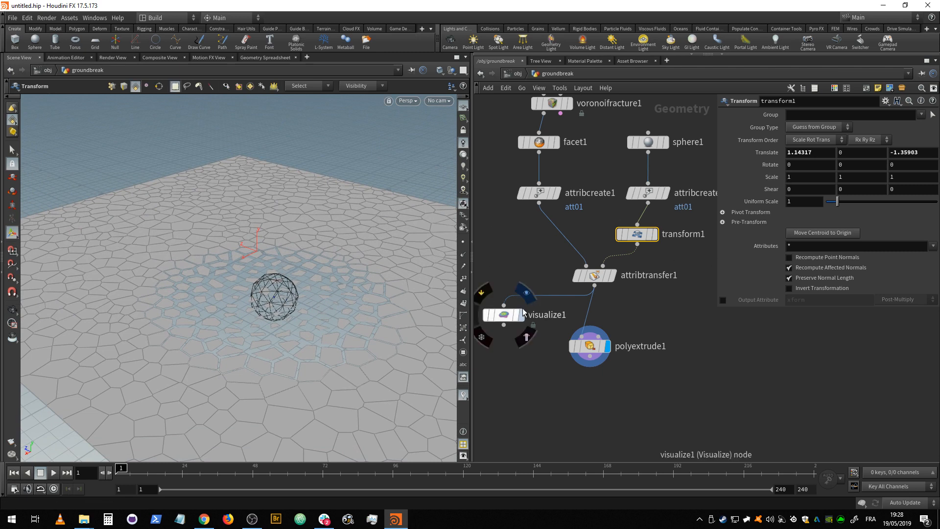
# Add a second PolyExtrude node below the first one, connected to its output
pyautogui.moveTo(652, 372); pyautogui.dragTo(660, 341, button='middle')
pyautogui.moveTo(598, 314); pyautogui.dragTo(611, 289)
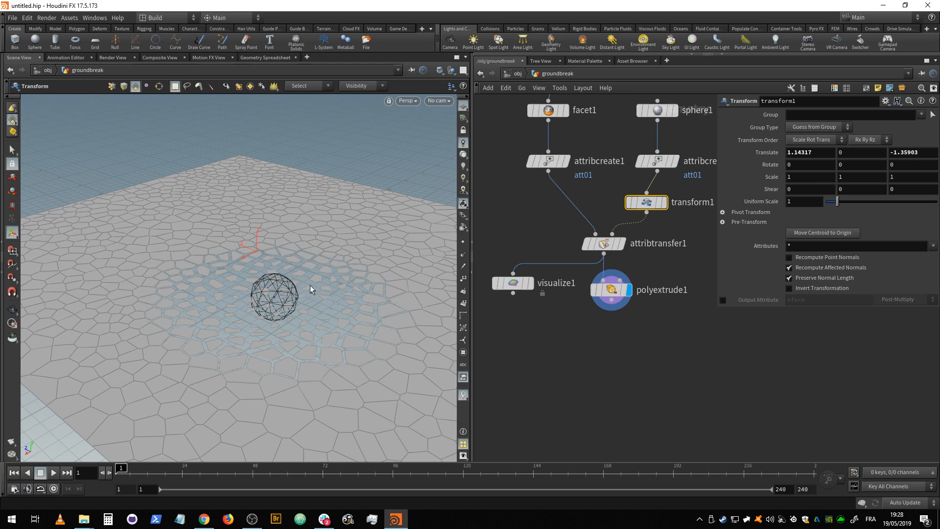
pyautogui.press('Tab')
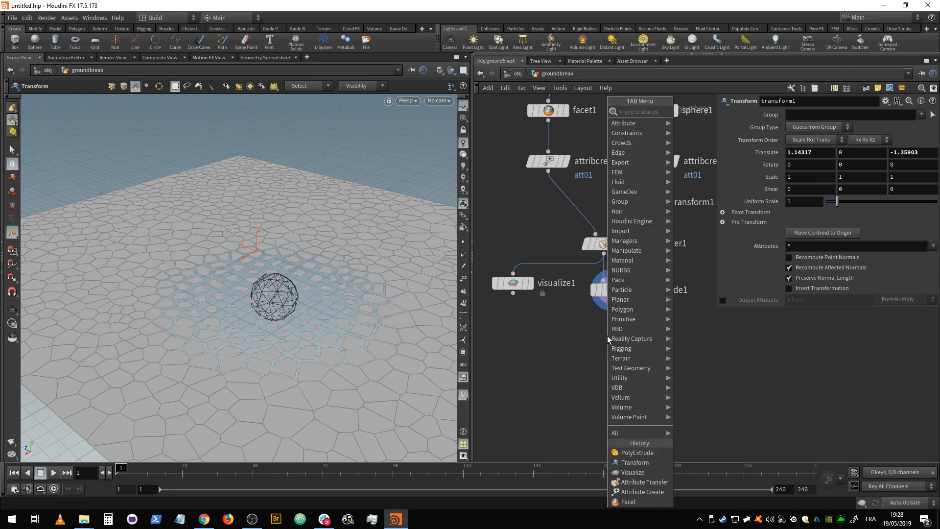
pyautogui.click(649, 452)
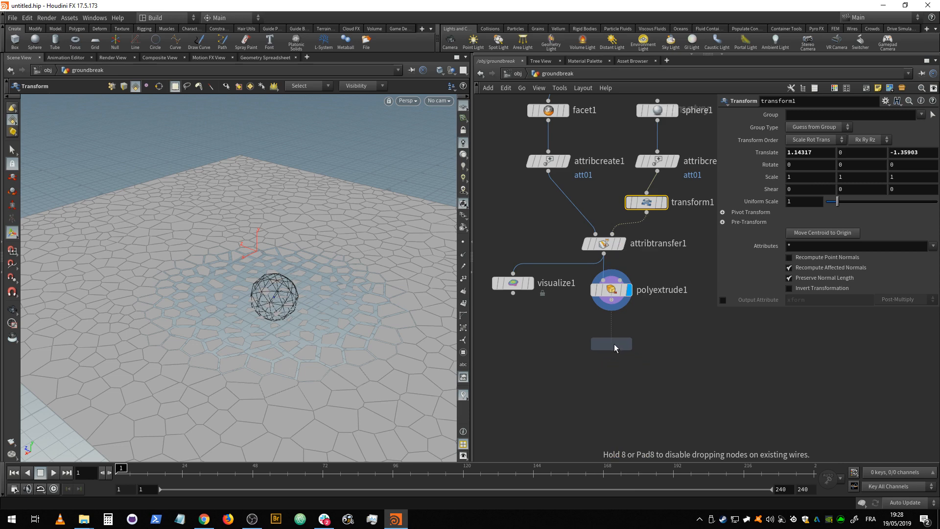
pyautogui.click(614, 343)
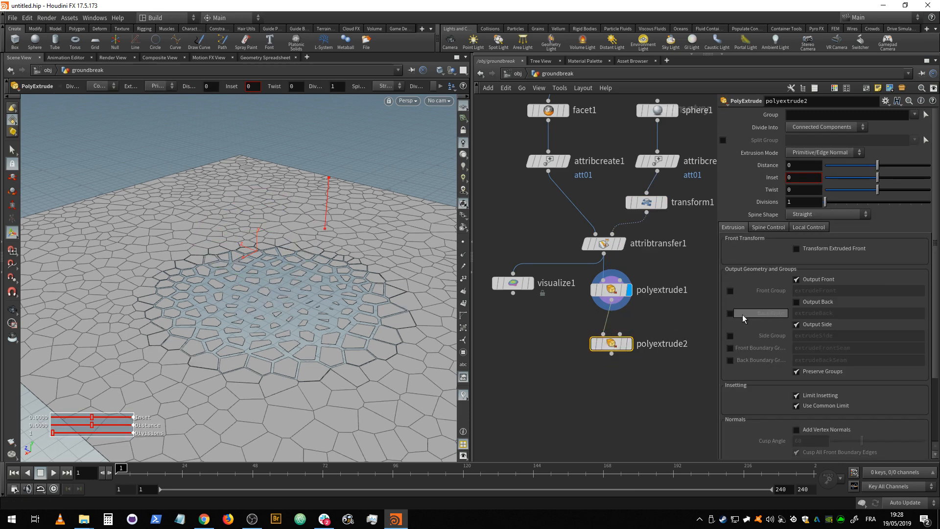
# Set the second PolyExtrude's Distance to 0.131 and display it with normal viewport lighting
pyautogui.moveTo(878, 165); pyautogui.dragTo(883, 166)
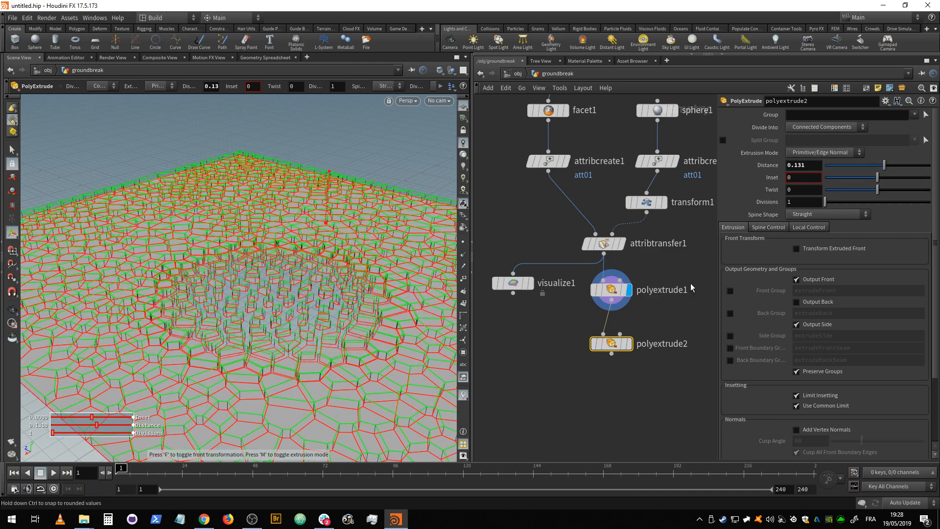
pyautogui.click(629, 344)
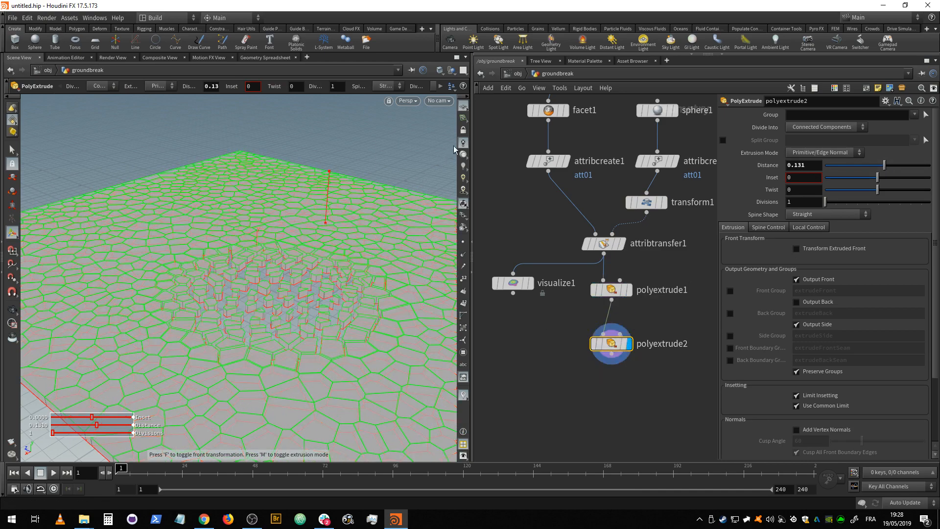
pyautogui.click(13, 156)
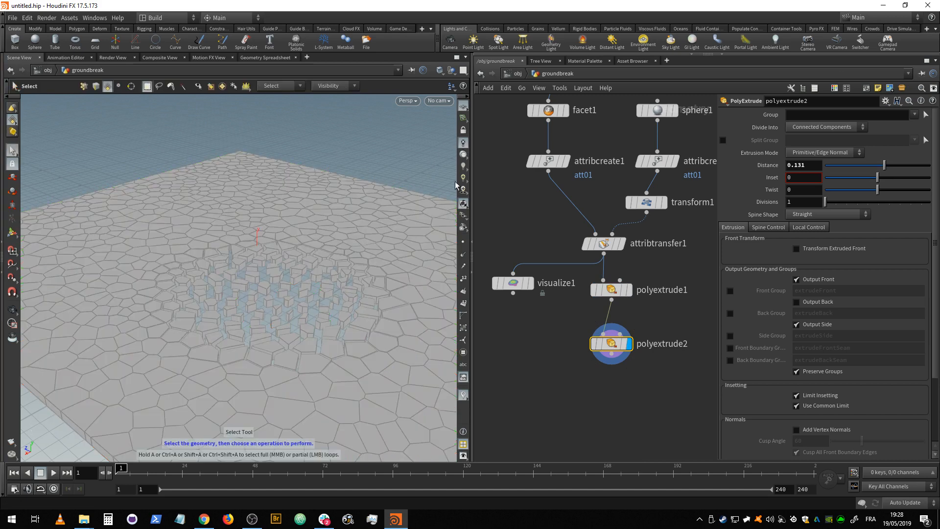
pyautogui.click(466, 167)
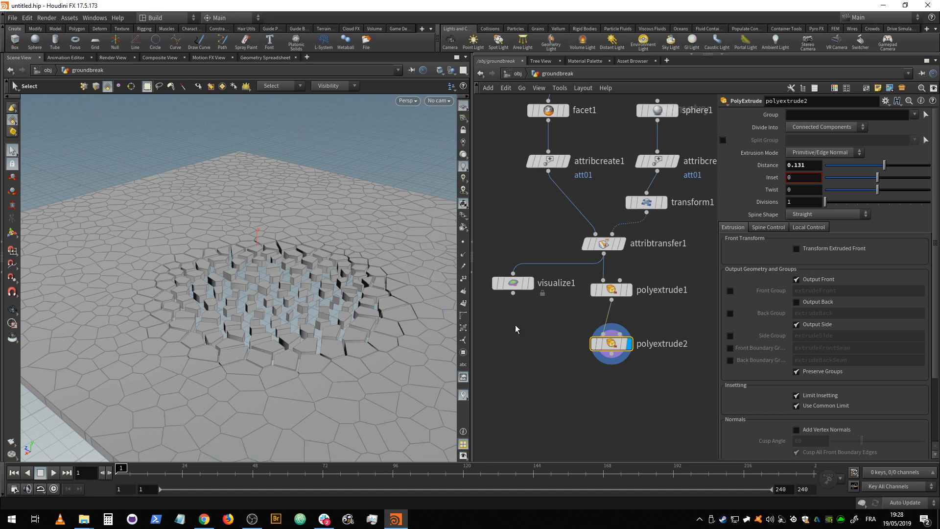
# Compare the displayed results of the first and second PolyExtrude nodes
pyautogui.click(613, 291)
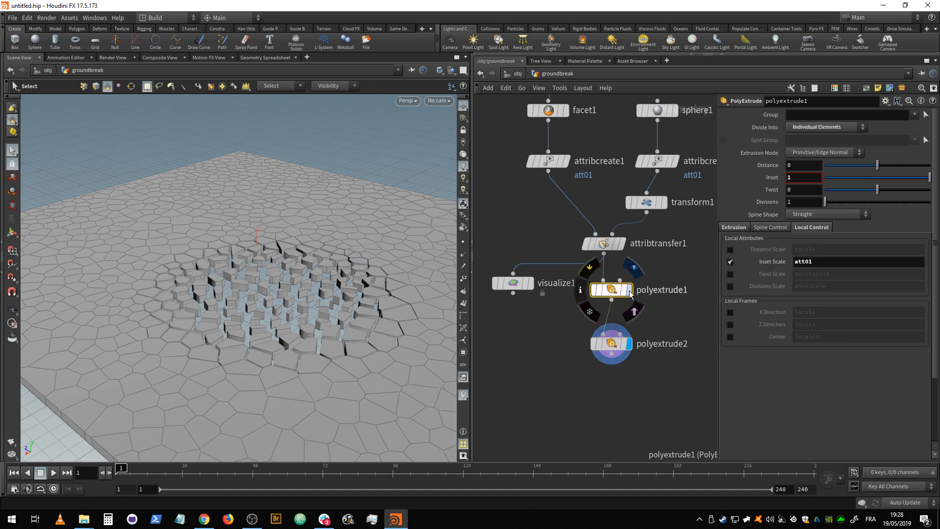
pyautogui.click(629, 290)
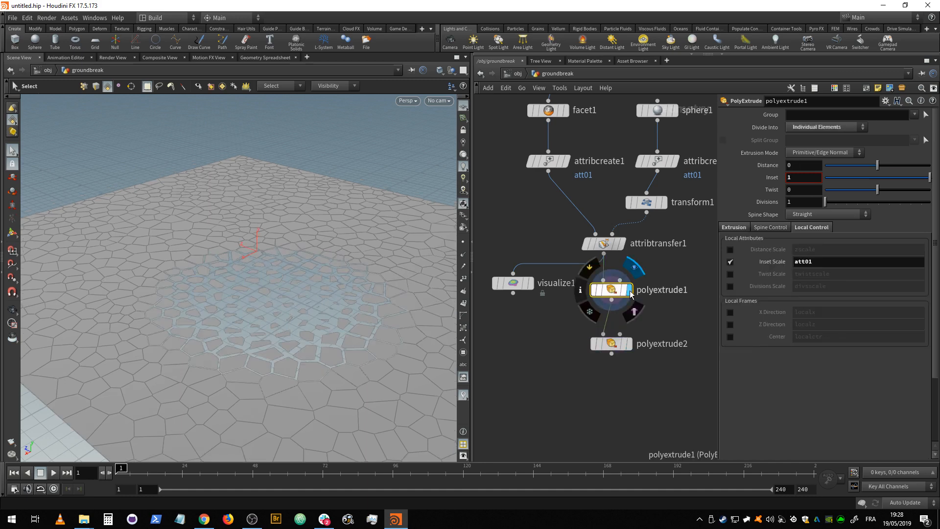
pyautogui.click(612, 344)
pyautogui.click(631, 344)
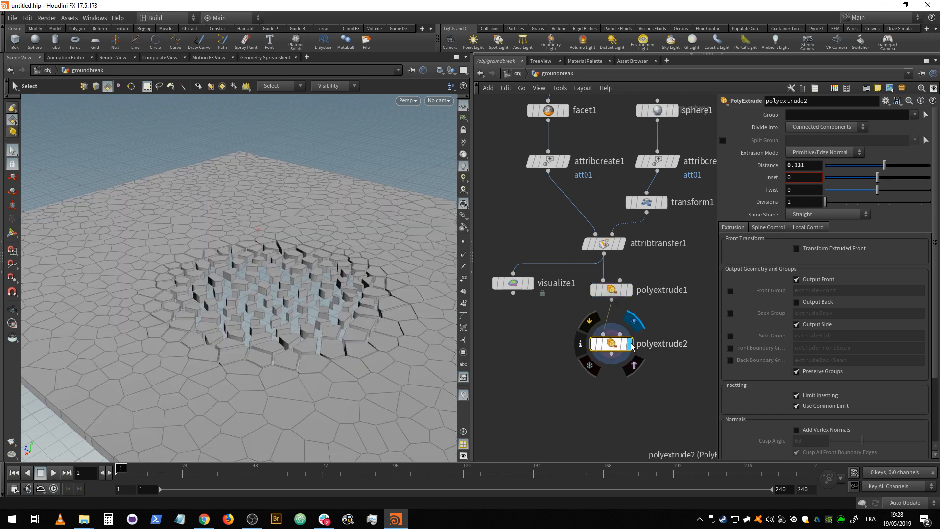
# Divide the second PolyExtrude into Individual Elements, test Output Side and Output Front off and on, and show its local attribute options
pyautogui.click(843, 129)
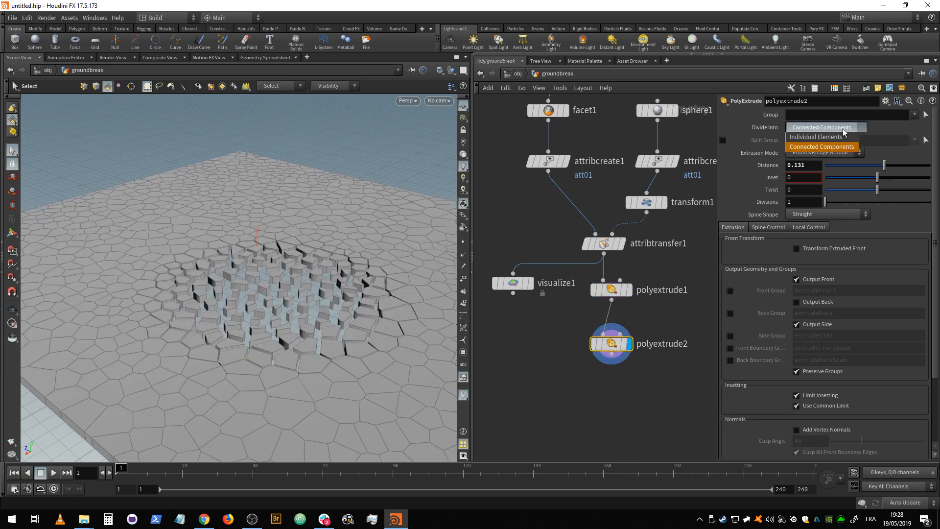
pyautogui.click(835, 137)
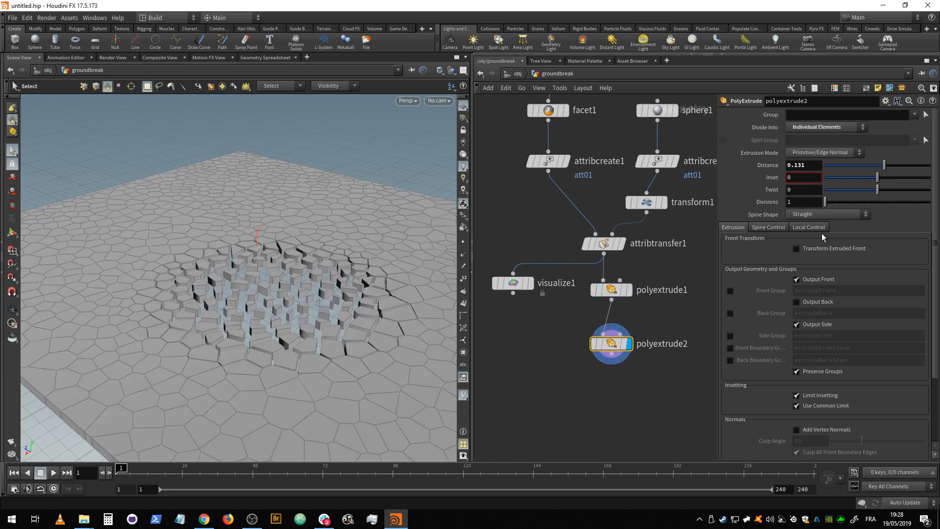
pyautogui.click(809, 324)
pyautogui.click(808, 324)
pyautogui.click(815, 278)
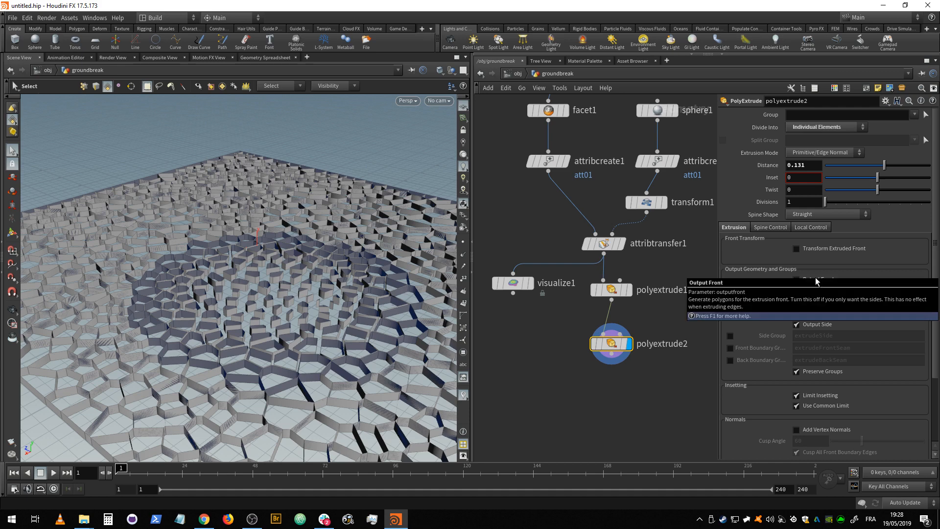
pyautogui.click(816, 279)
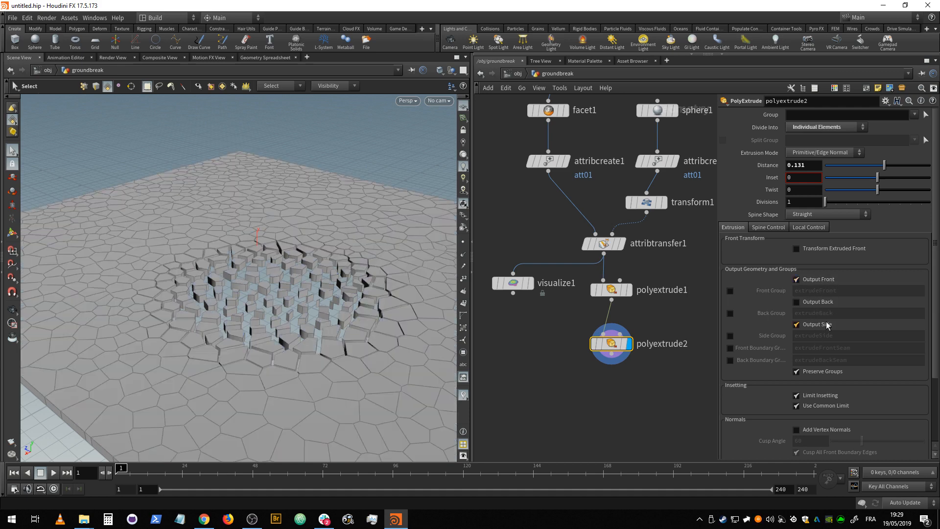
pyautogui.click(807, 228)
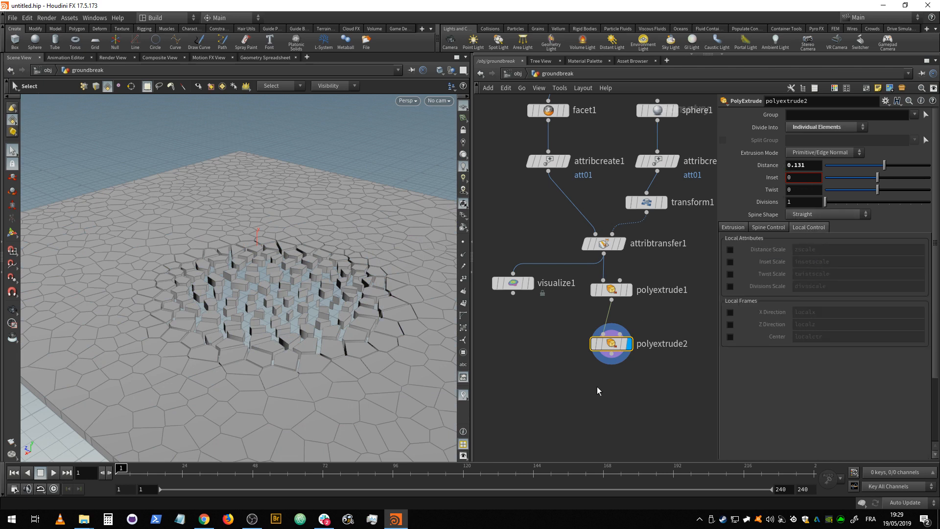
# Insert a Primitive Wrangle node between the Attribute Transfer and the first PolyExtrude
pyautogui.moveTo(639, 387)
pyautogui.mouseDown(button='middle')
pyautogui.moveTo(628, 401)
pyautogui.moveTo(626, 384)
pyautogui.mouseUp(button='middle')
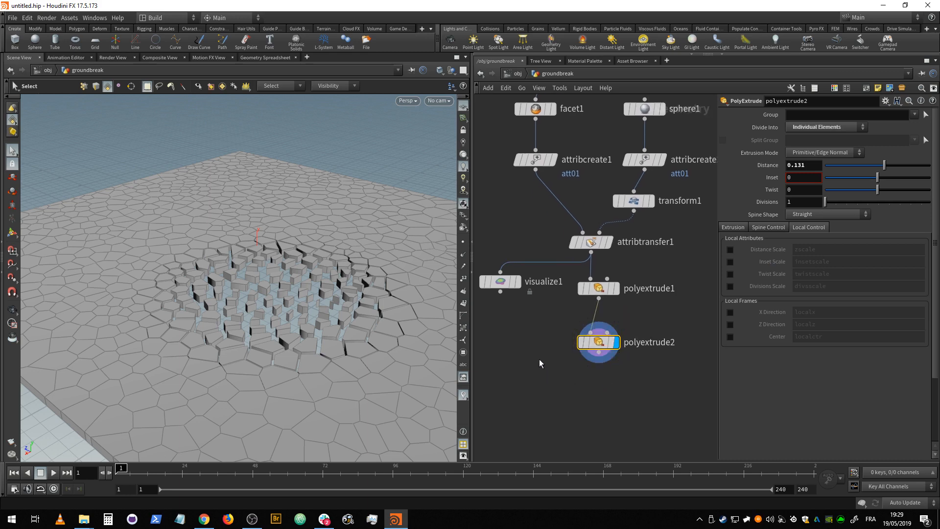
pyautogui.press('Tab')
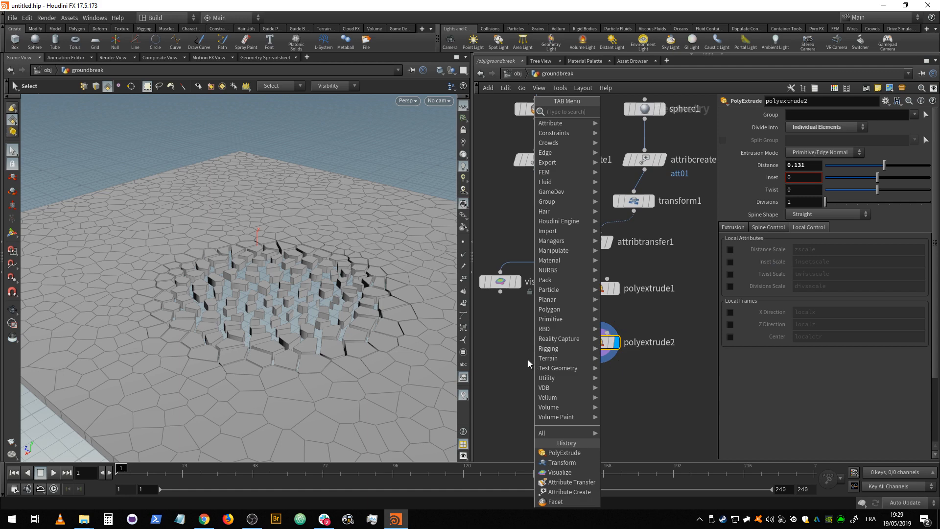
pyautogui.write('prim')
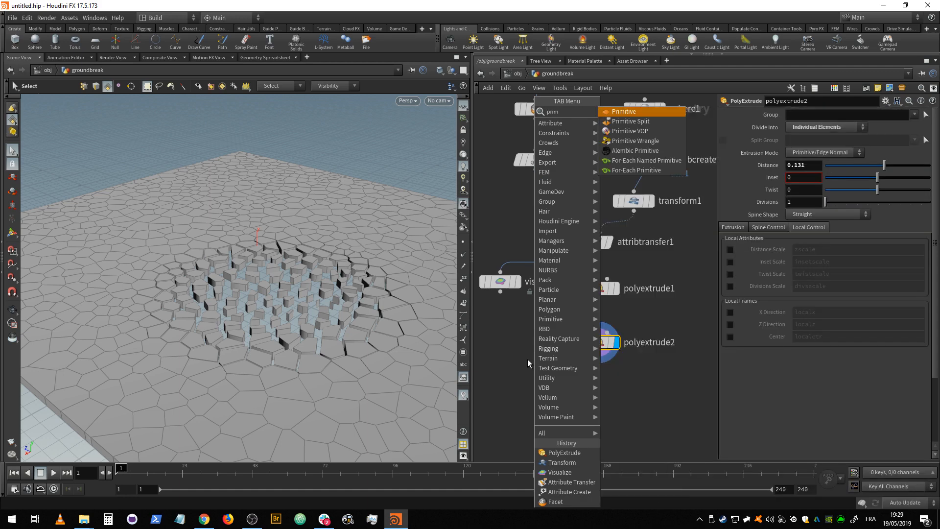
pyautogui.click(642, 144)
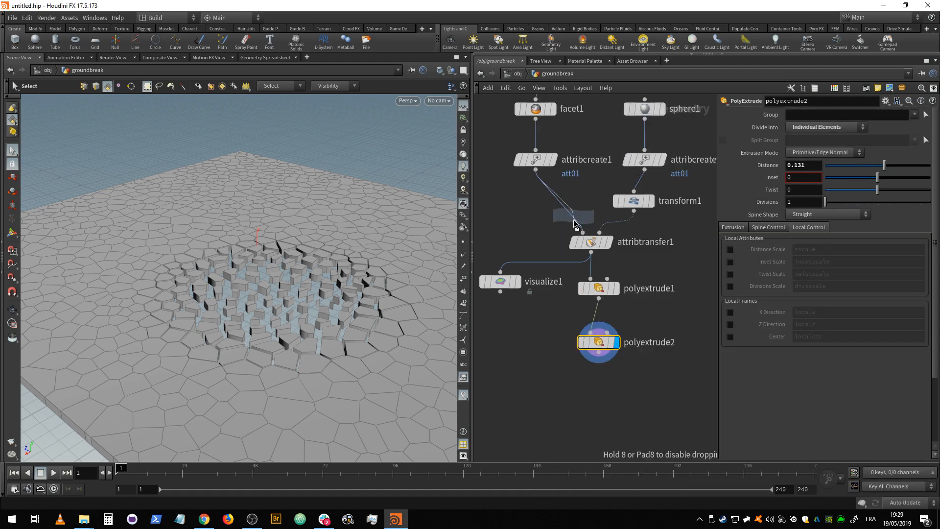
pyautogui.click(592, 276)
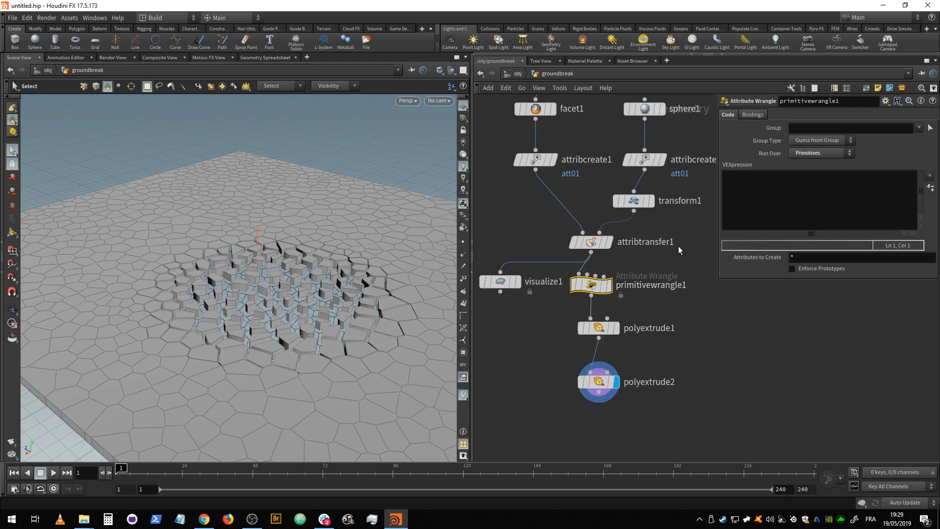
# Start the wrangle's VEXpression with f@extr =
pyautogui.click(779, 180)
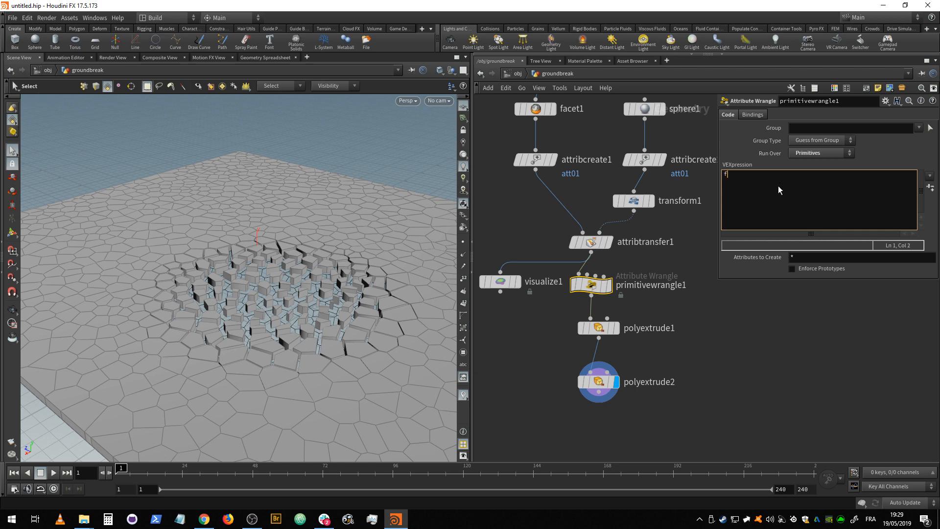
pyautogui.write('@extr =')
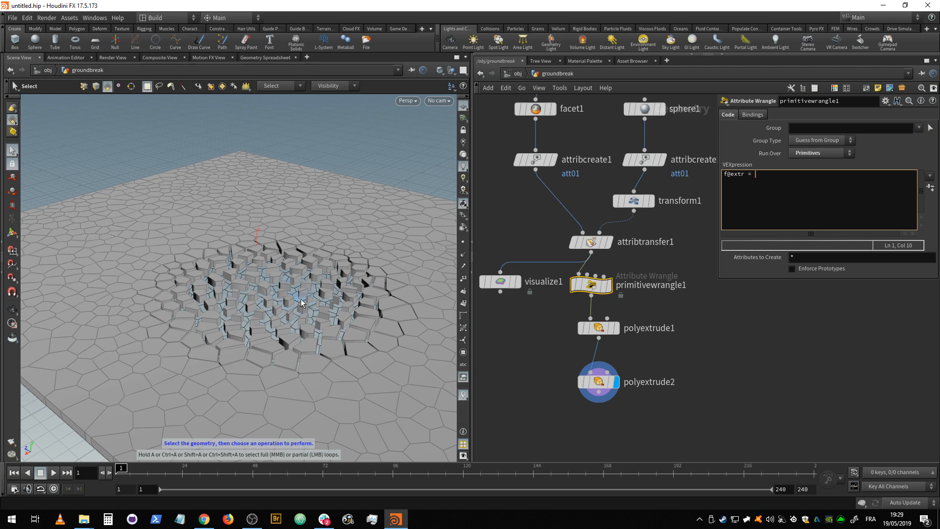
pyautogui.moveTo(591, 285)
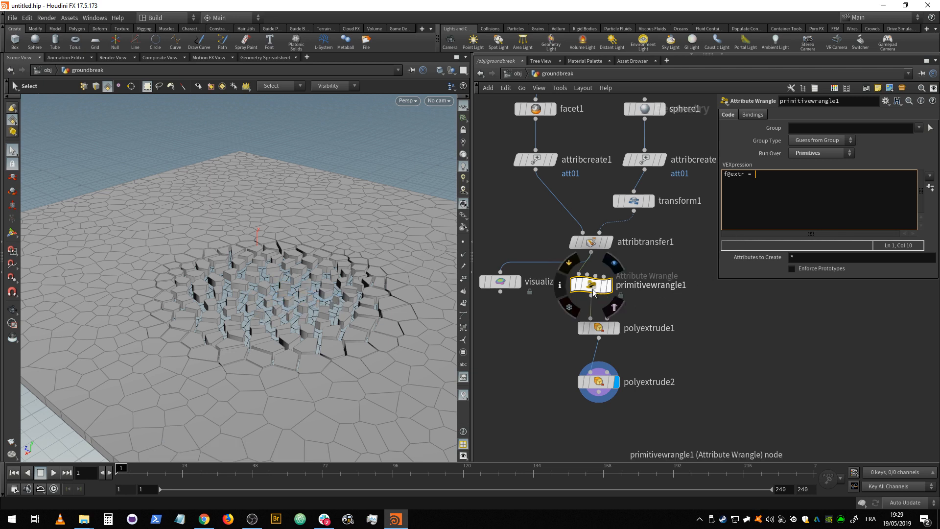
# Copy the second PolyExtrude's Distance parameter and paste it as a relative reference into the wrangle's VEXpression
pyautogui.click(606, 385)
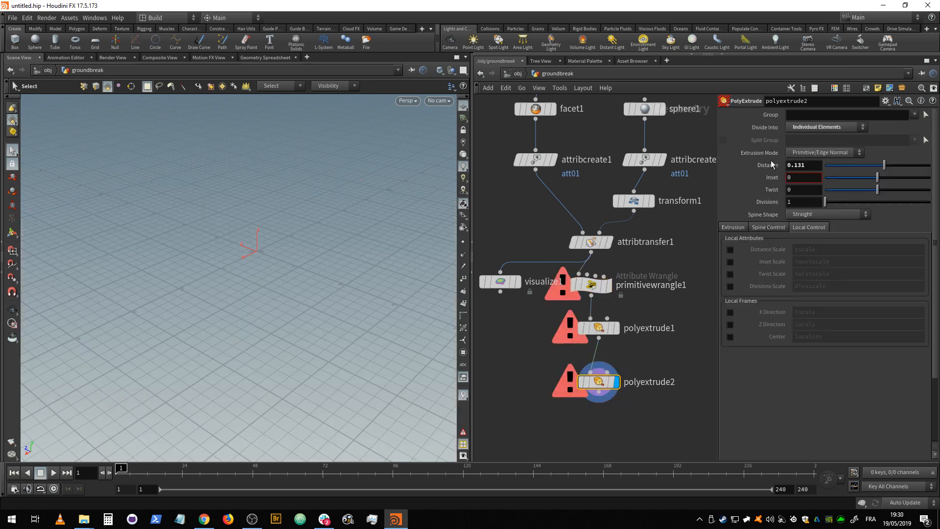
pyautogui.rightClick(769, 169)
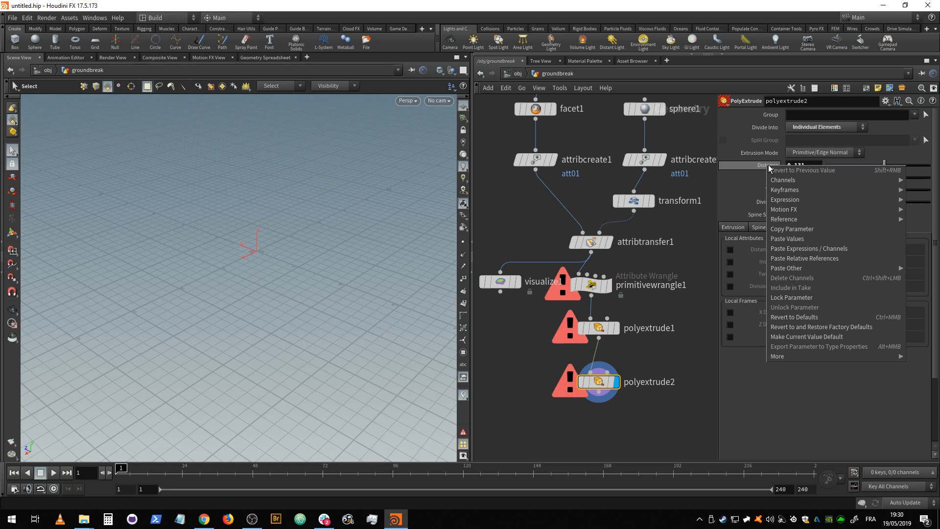
pyautogui.click(788, 229)
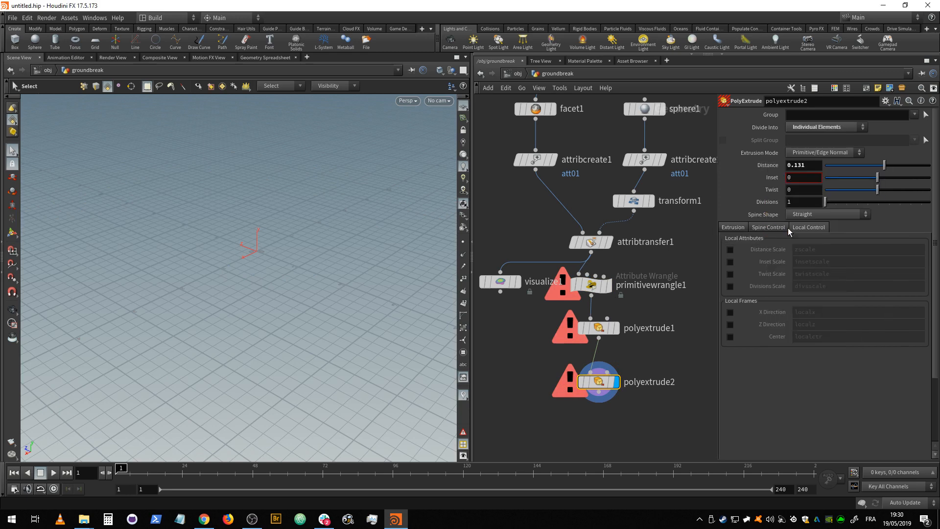
pyautogui.click(591, 284)
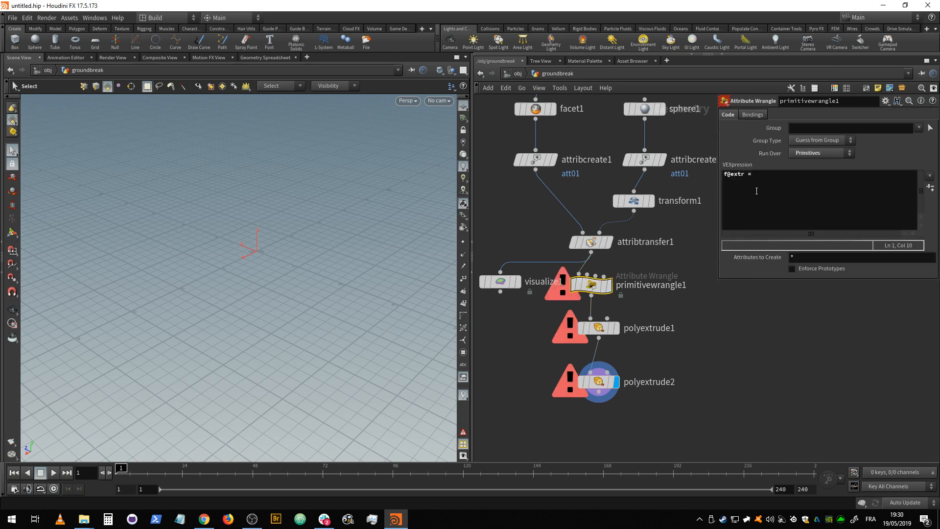
pyautogui.click(769, 175)
pyautogui.rightClick(770, 176)
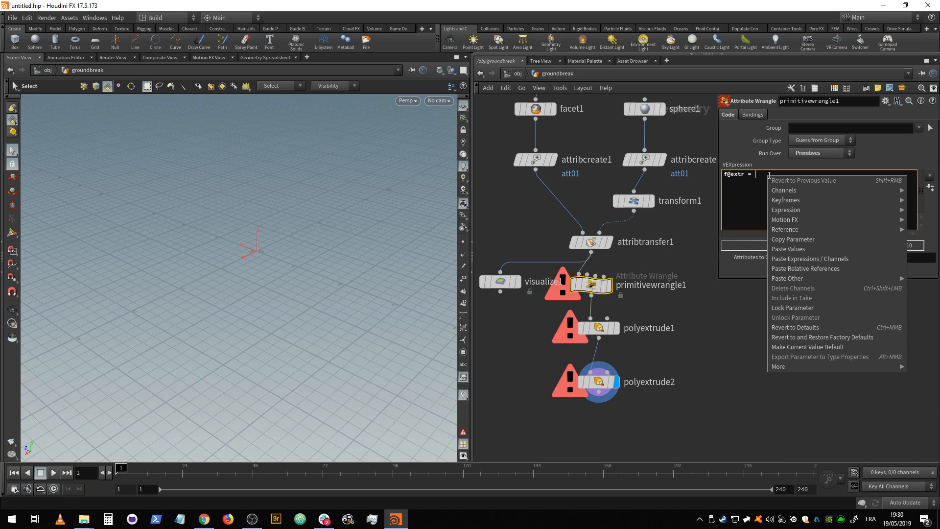
pyautogui.click(805, 268)
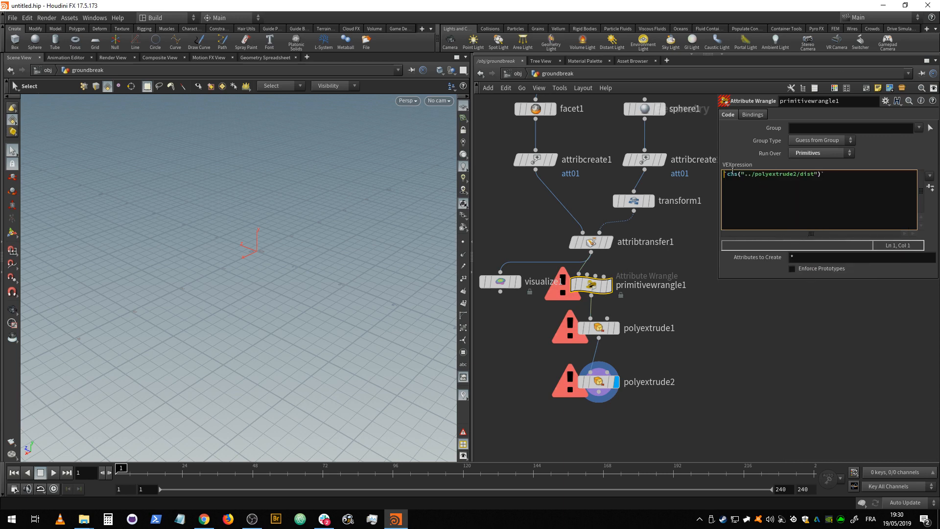
# Assign the pasted distance reference in the wrangle's VEXpression to a float attribute by putting f@extru = before it
pyautogui.write('f@')
pyautogui.press('Escape')
pyautogui.write('extru =')
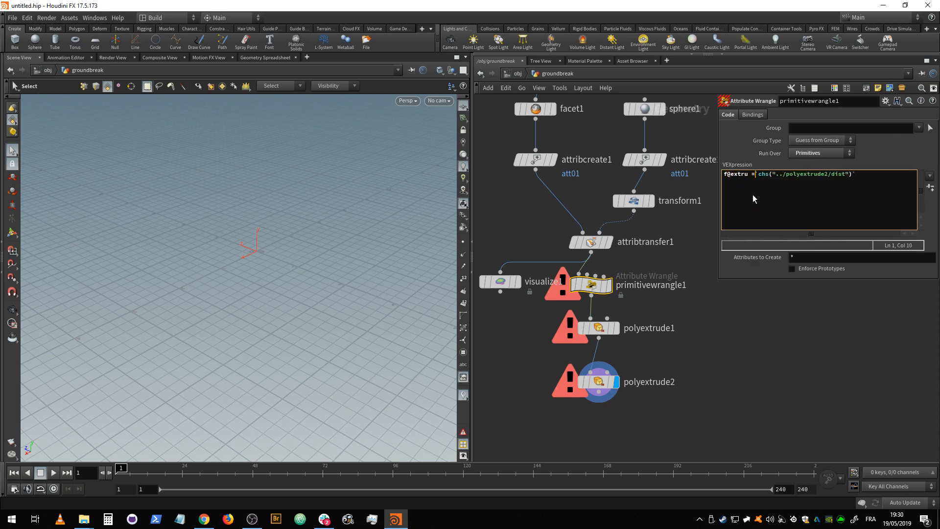
pyautogui.click(869, 174)
pyautogui.write('*()')
pyautogui.write('1')
pyautogui.write('-att')
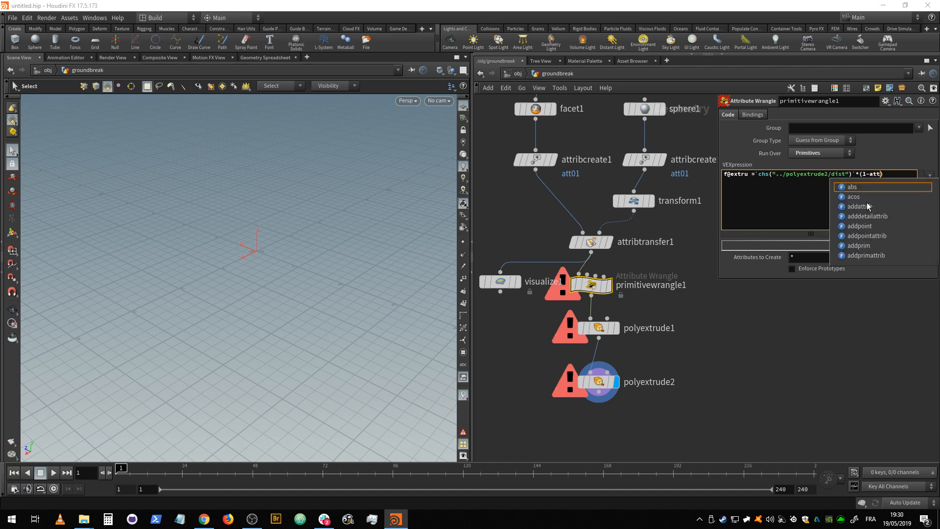
pyautogui.write('01')
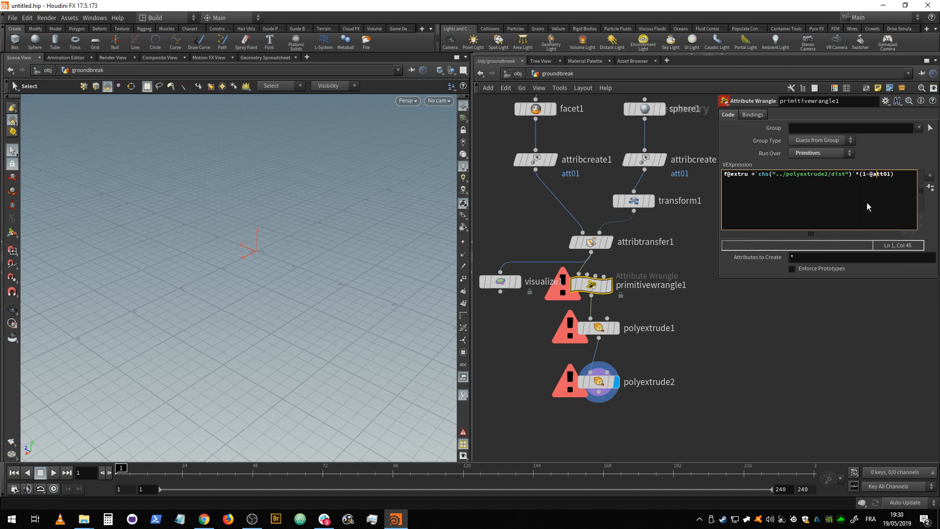
pyautogui.press('End')
pyautogui.write(';')
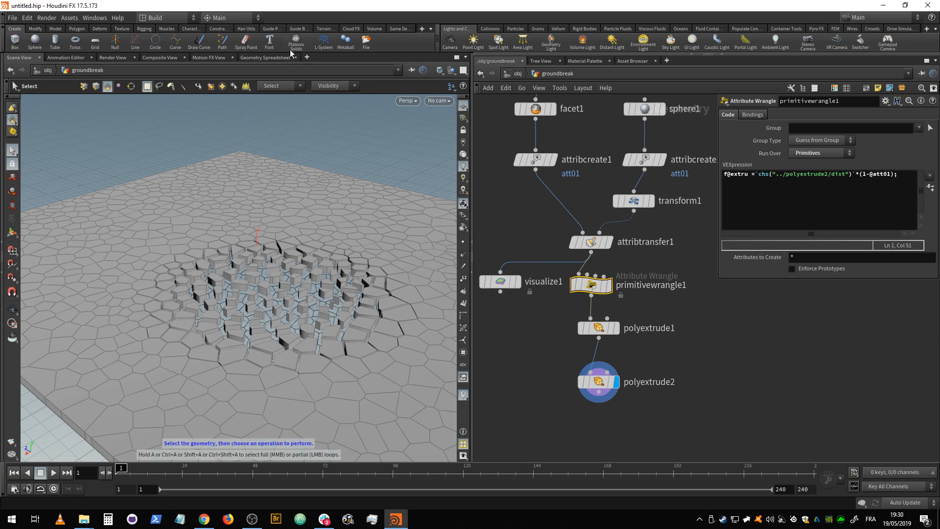
# Examine the wrangle's att01 and extru values per piece in the Geometry Spreadsheet and return to the groundbreak scene view
pyautogui.click(266, 58)
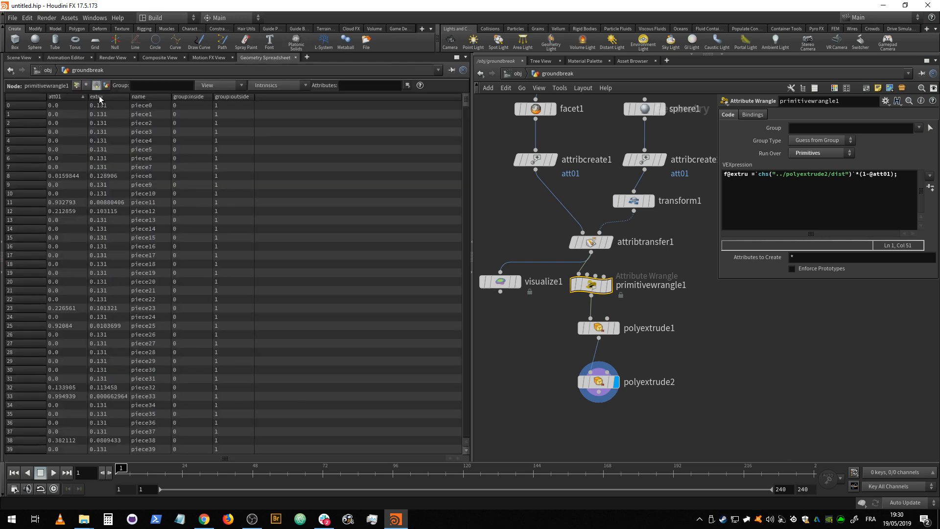
pyautogui.click(48, 70)
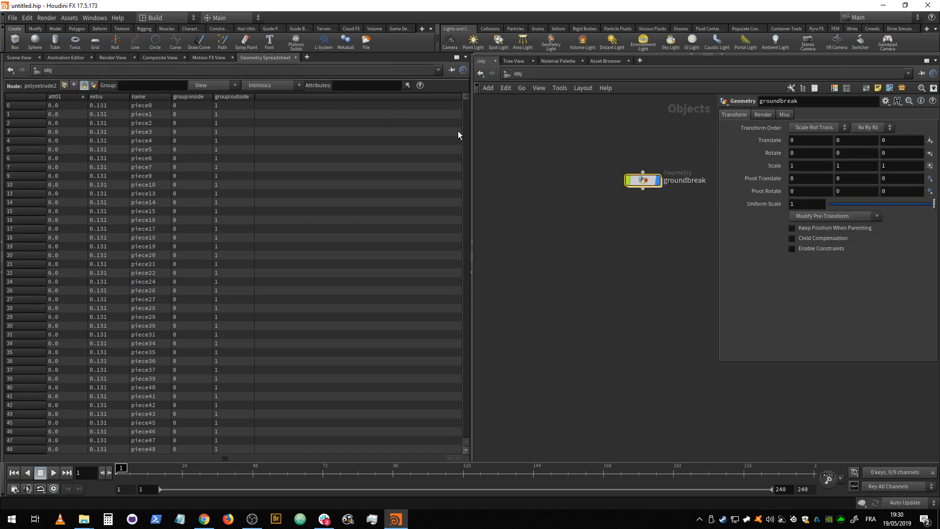
pyautogui.doubleClick(636, 180)
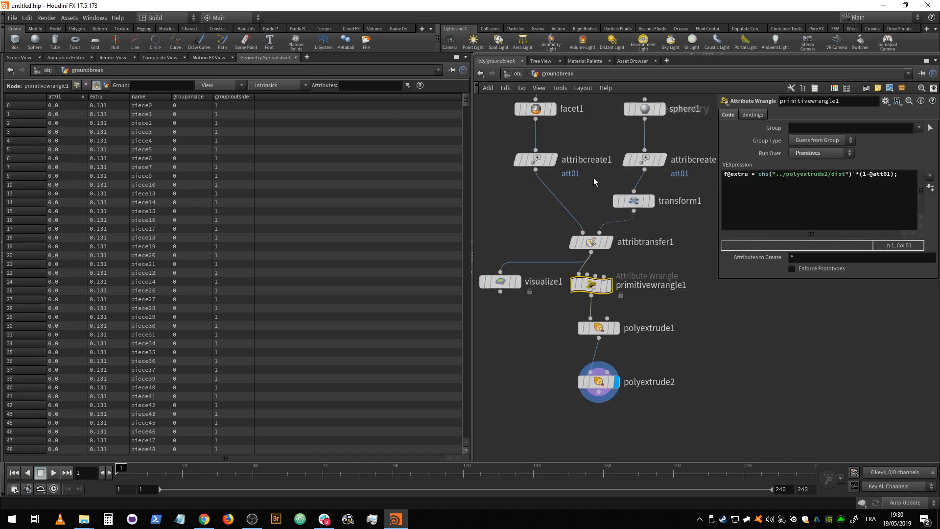
pyautogui.click(28, 58)
# Enable the Distance Scale local attribute on the second PolyExtrude and set it to extru
pyautogui.click(598, 382)
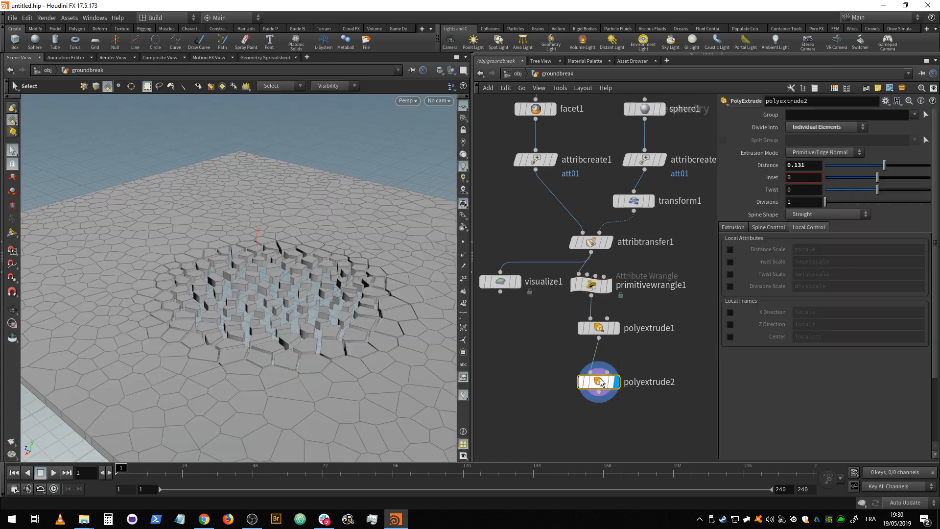
pyautogui.click(730, 249)
pyautogui.write('extr')
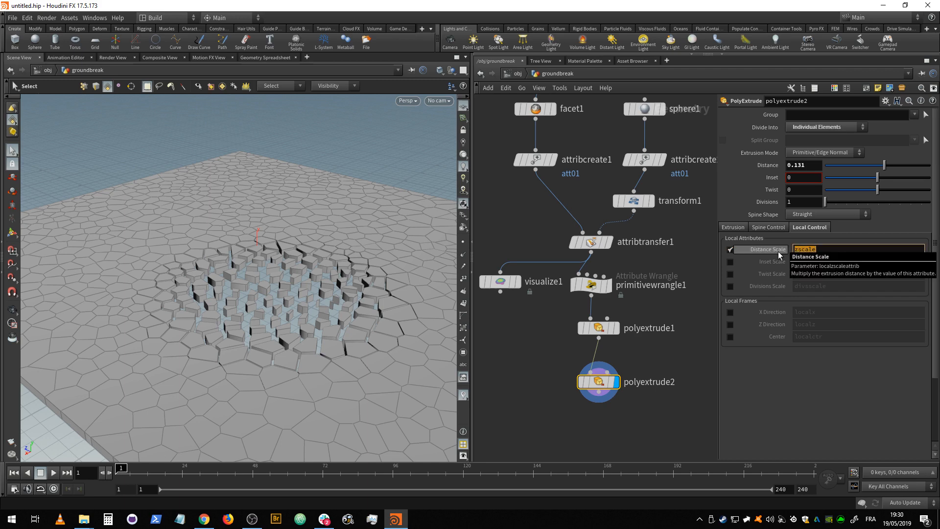
pyautogui.write('u')
pyautogui.press('Return')
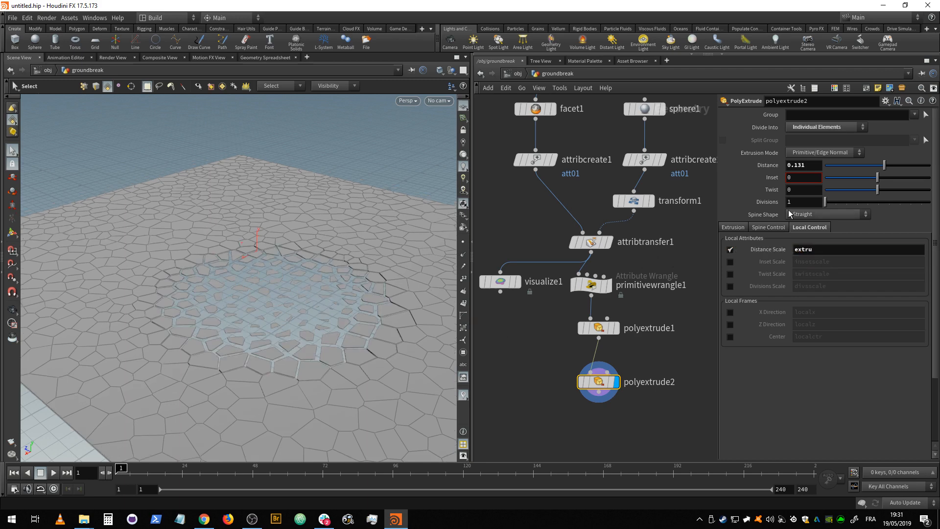
# Raise the second PolyExtrude's Distance to 0.477
pyautogui.press('Escape')
pyautogui.moveTo(325, 315); pyautogui.dragTo(336, 287)
pyautogui.press('s')
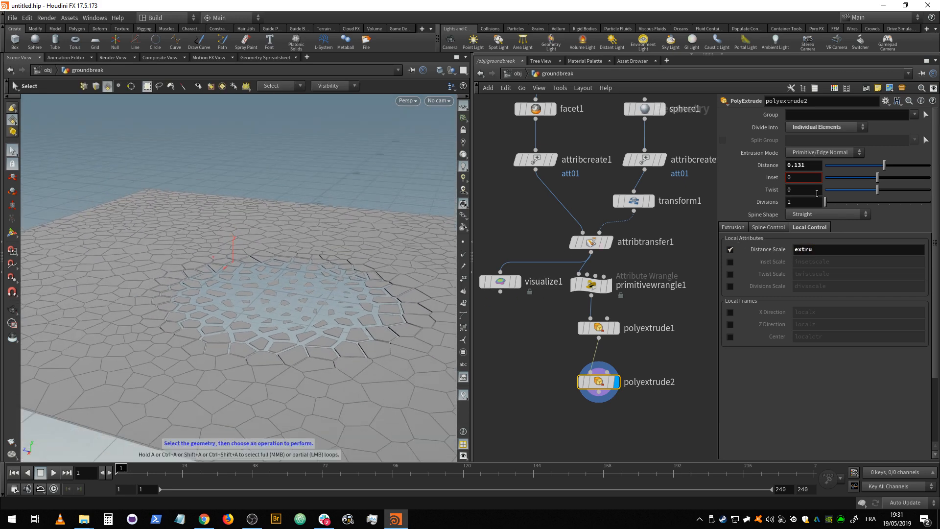
pyautogui.moveTo(884, 165); pyautogui.dragTo(904, 169)
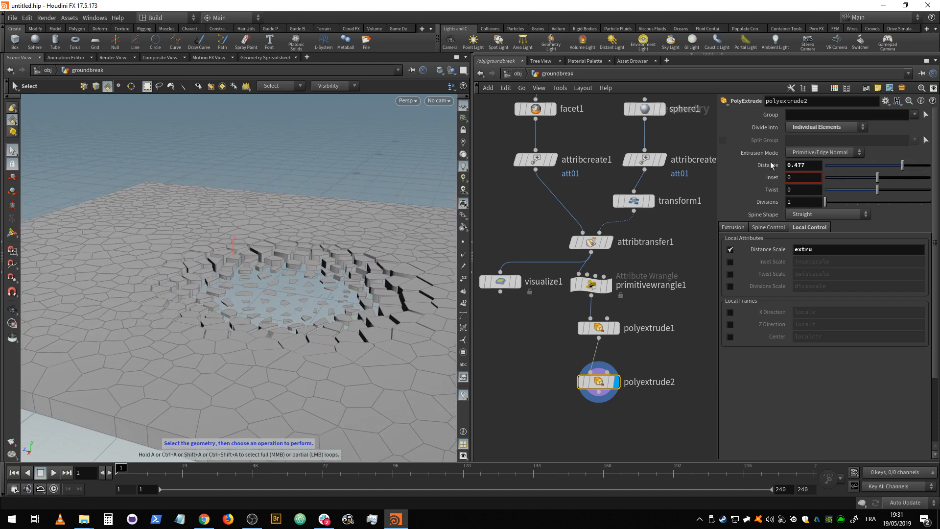
# Try moving the sphere across the broken ground with the Transform node's viewport handle, and undo the move
pyautogui.click(628, 204)
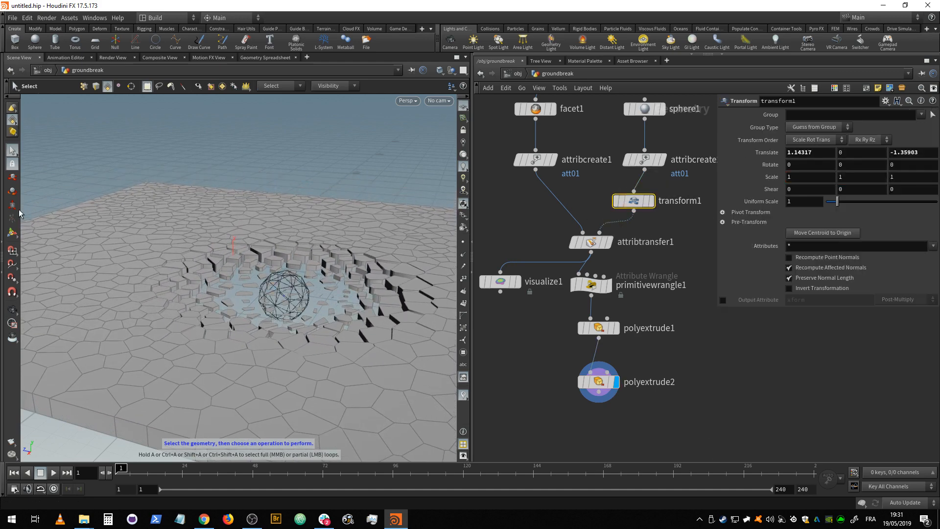
pyautogui.click(12, 233)
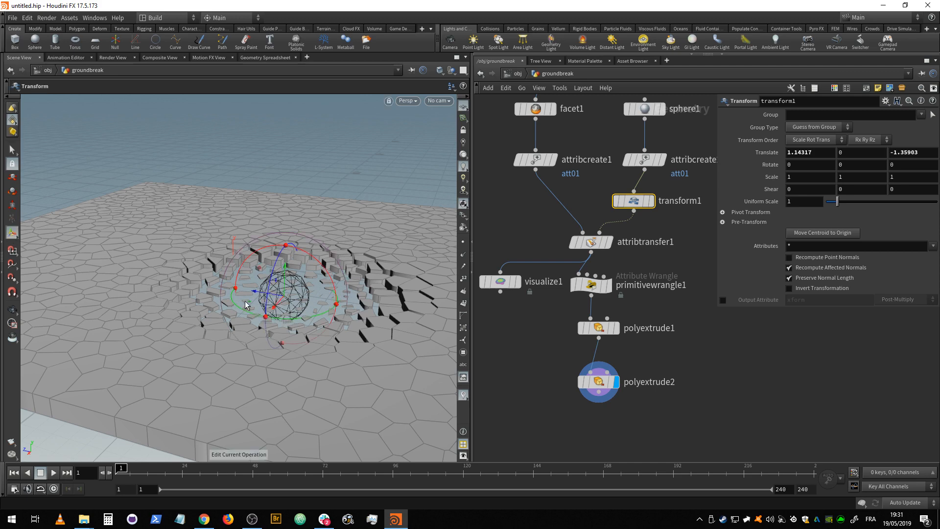
pyautogui.moveTo(246, 305); pyautogui.dragTo(196, 304)
pyautogui.moveTo(271, 280)
pyautogui.mouseDown()
pyautogui.moveTo(291, 337)
pyautogui.moveTo(259, 281)
pyautogui.moveTo(292, 318)
pyautogui.moveTo(255, 289)
pyautogui.moveTo(288, 282)
pyautogui.mouseUp()
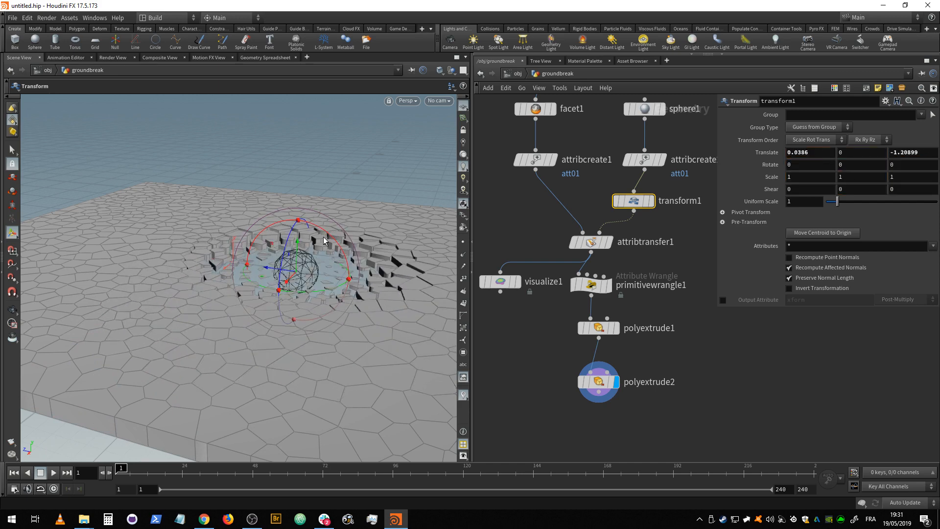
pyautogui.hotkey('ctrl', 'z')
pyautogui.moveTo(366, 152)
pyautogui.keyDown('alt'); pyautogui.mouseDown()
pyautogui.moveTo(340, 162)
pyautogui.moveTo(354, 164)
pyautogui.mouseUp(); pyautogui.keyUp('alt')
pyautogui.moveTo(307, 237); pyautogui.dragTo(332, 279)
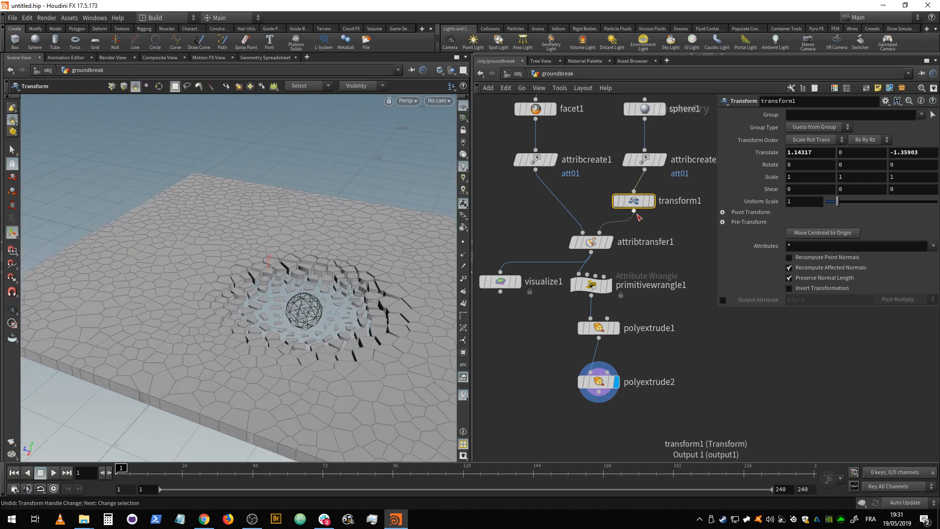